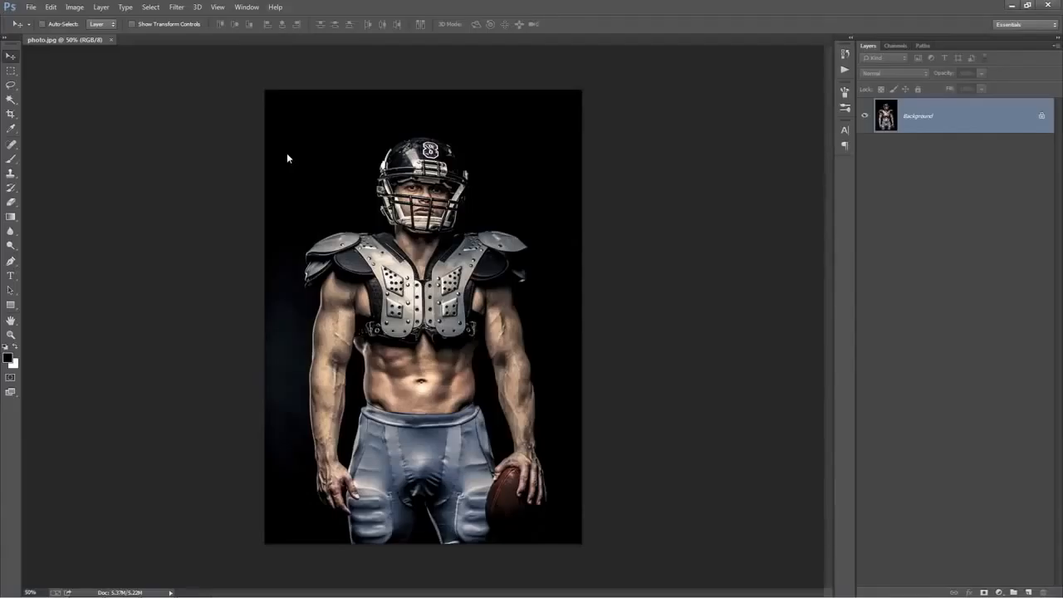
# Check that the image's color mode is RGB Color and its bit depth is 8 Bits/Channel
pyautogui.click(74, 7)
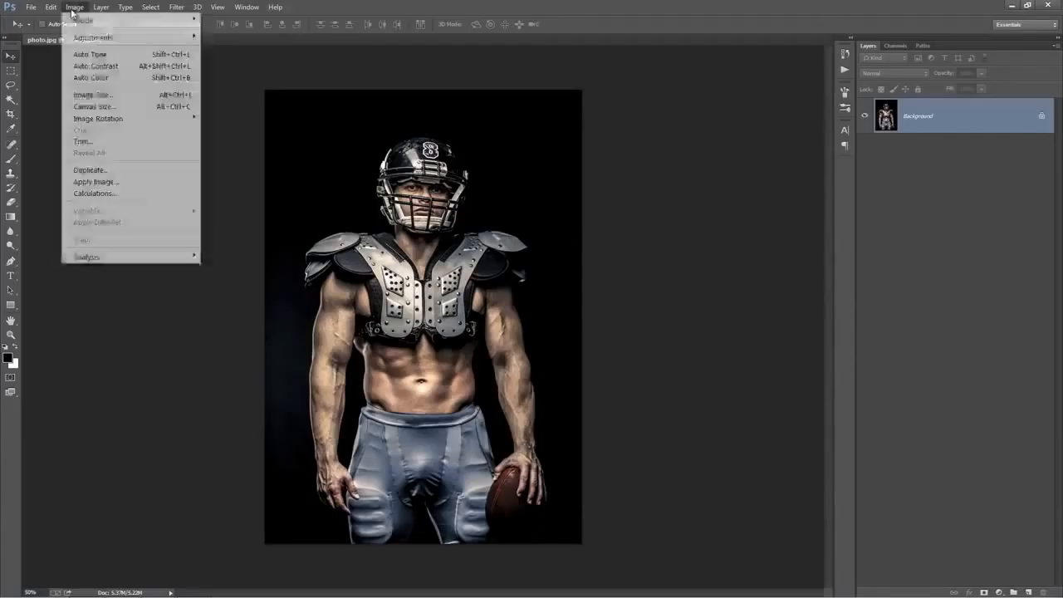
pyautogui.moveTo(84, 22)
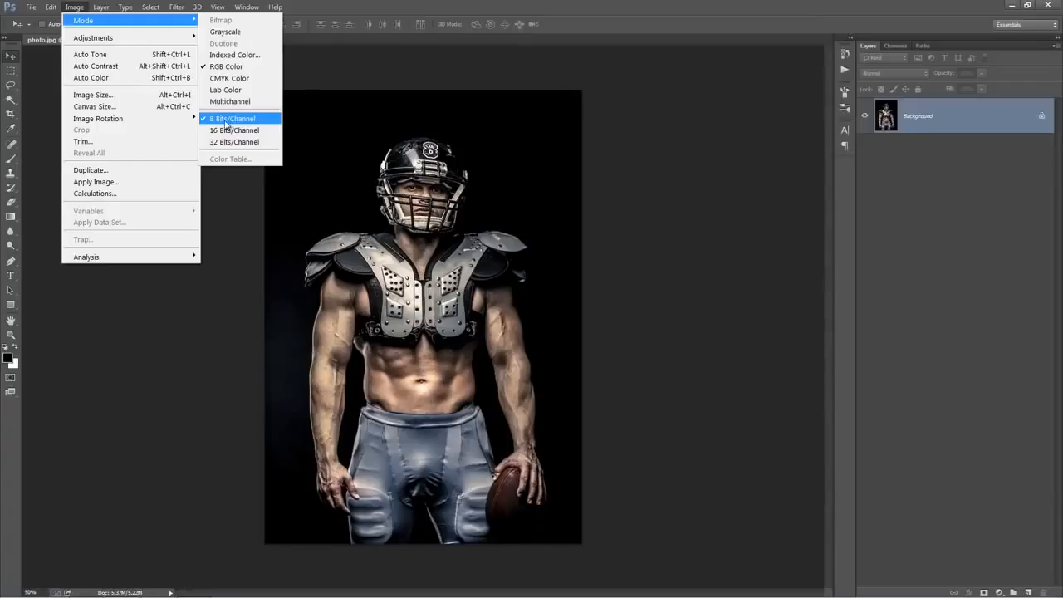
pyautogui.click(443, 159)
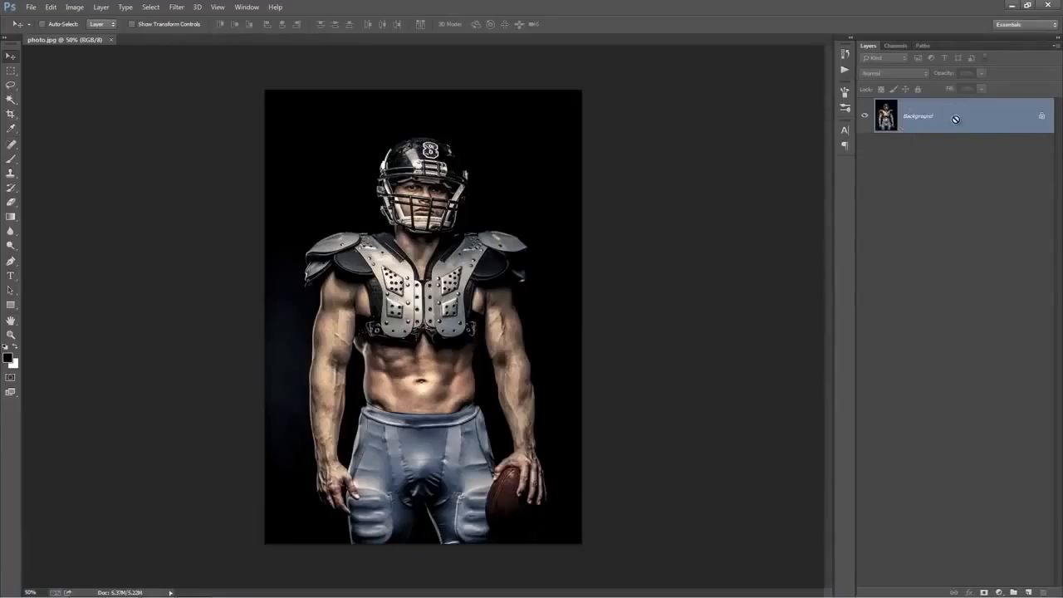
# Duplicate the Background layer, delete the original, and rename the copy with placeholder text
pyautogui.hotkey('ctrl', 'j')
pyautogui.click(970, 154)
pyautogui.press('Delete')
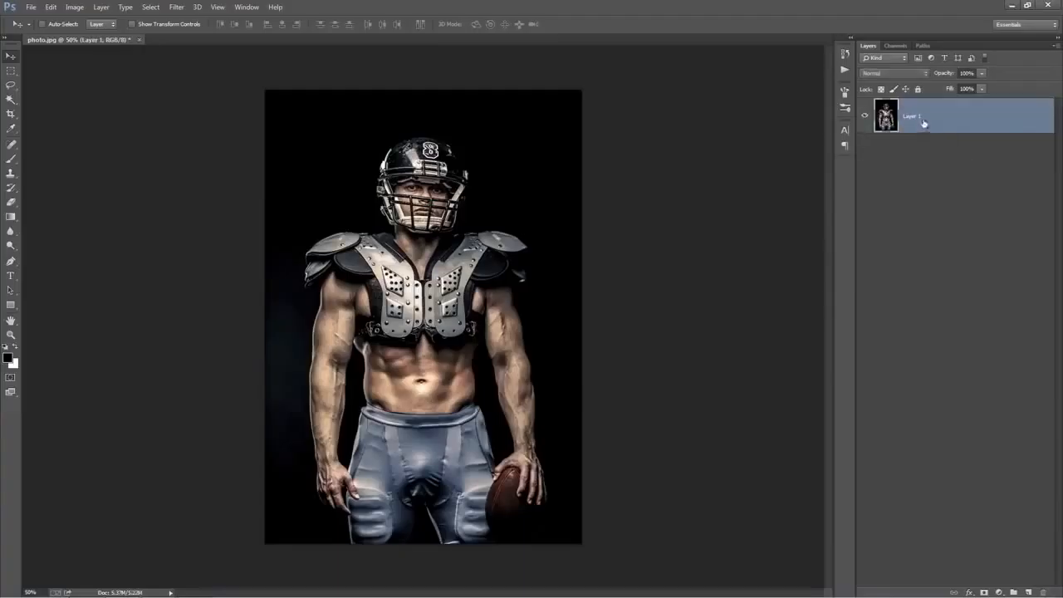
pyautogui.doubleClick(916, 117)
pyautogui.write('dsfdsf')
pyautogui.press('Return')
# Convert the renamed photo layer into a locked Background layer
pyautogui.click(101, 8)
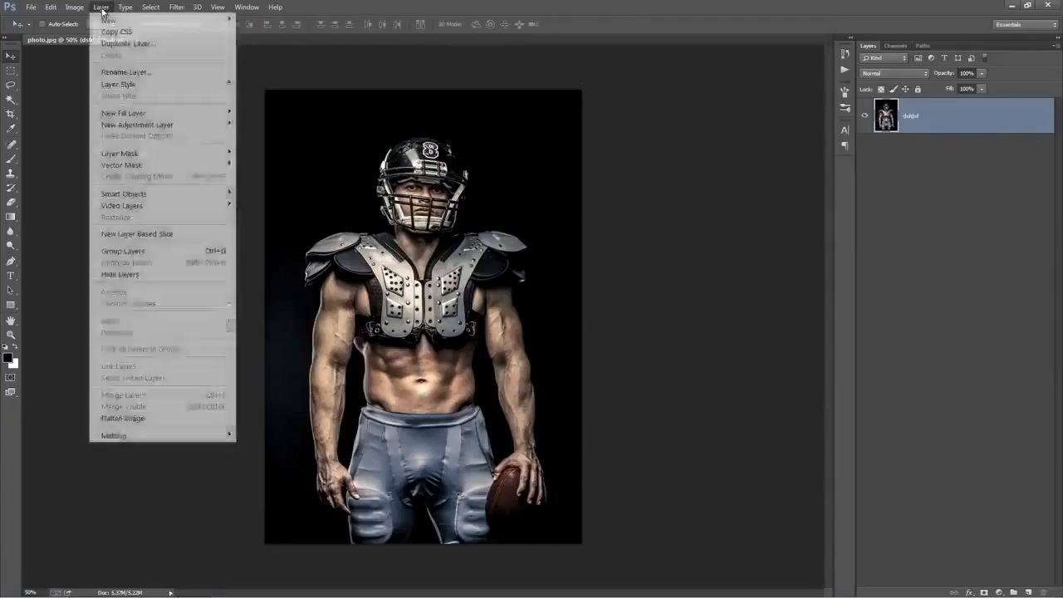
pyautogui.moveTo(106, 21)
pyautogui.click(270, 32)
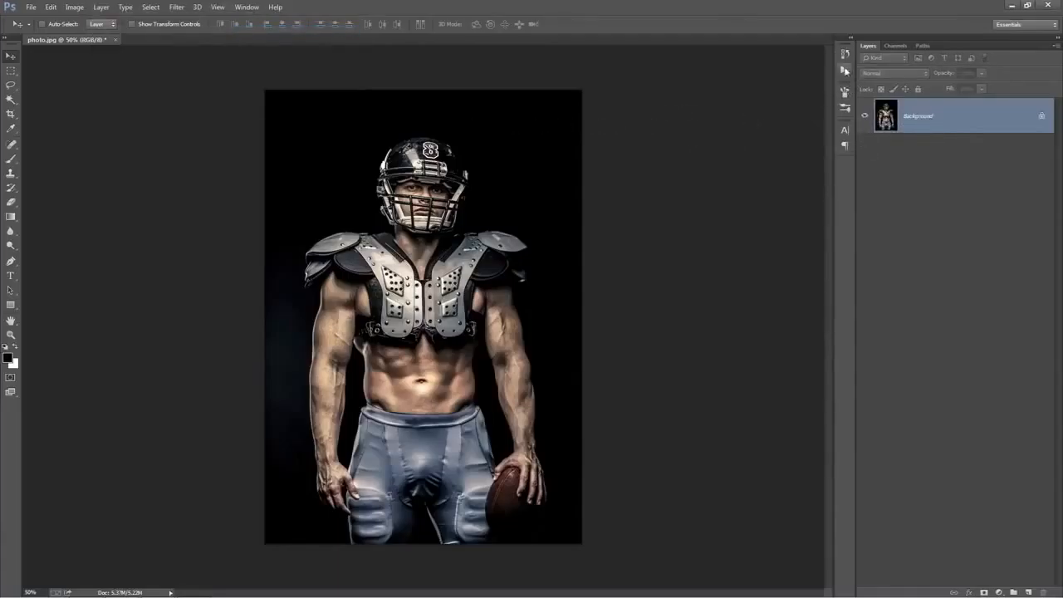
# Confirm the layer display options with Use Default Masks, Expand New Effects and Add "copy" to Copied Layers and Groups enabled
pyautogui.click(1055, 46)
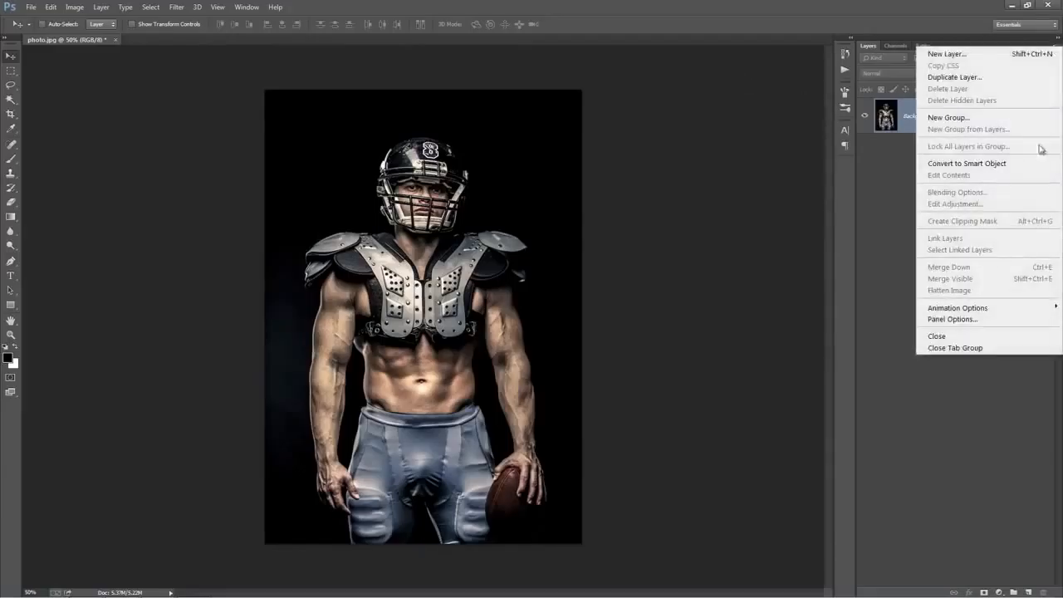
pyautogui.click(1000, 319)
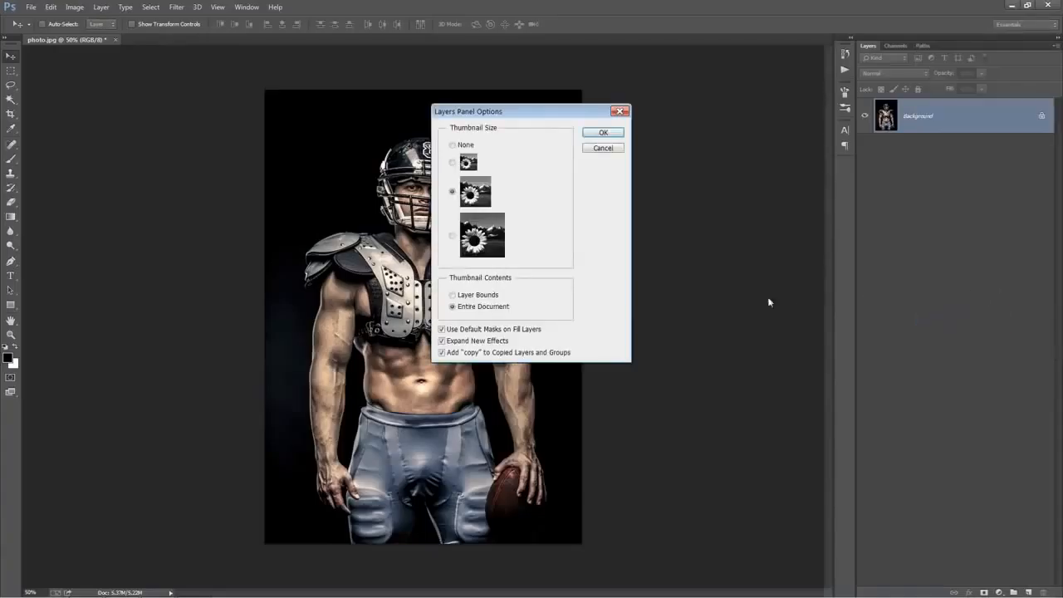
pyautogui.click(442, 353)
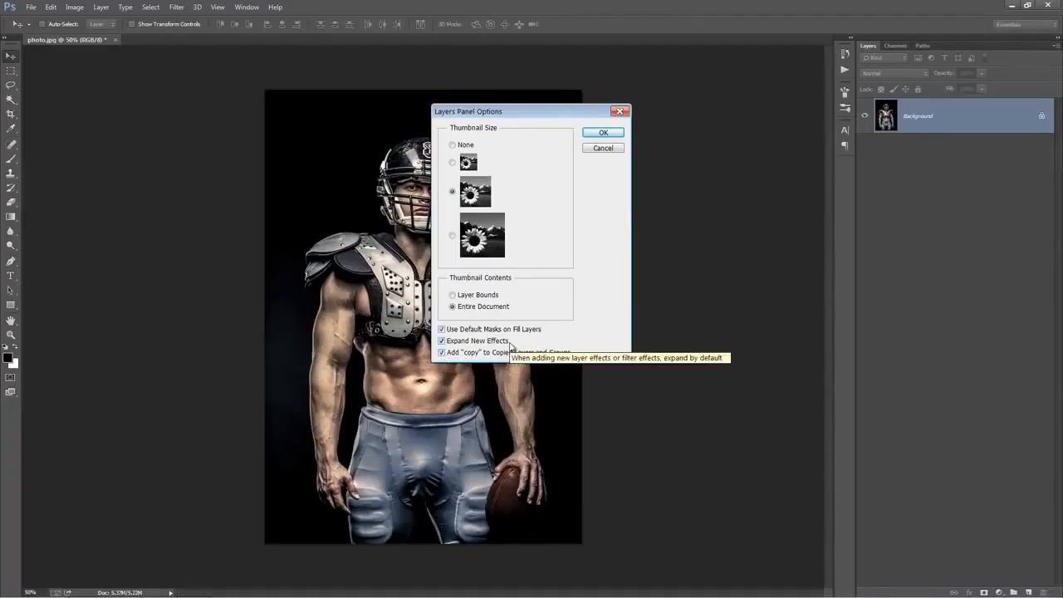
pyautogui.click(606, 133)
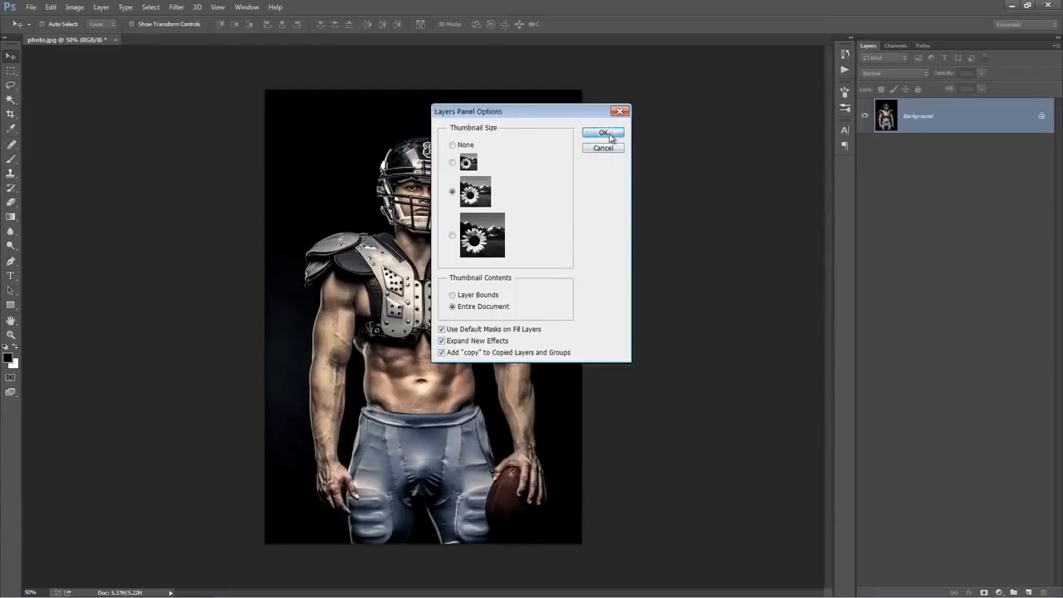
# Load the Amplify.atn action file and expand the Amplify set to show its action
pyautogui.hotkey('ctrl', '0')
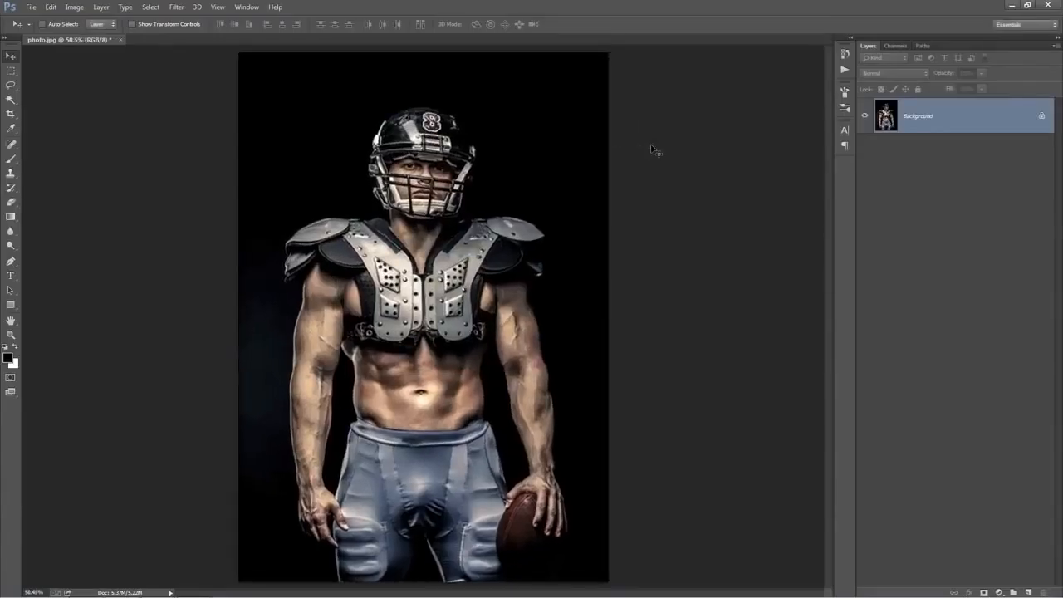
pyautogui.click(246, 7)
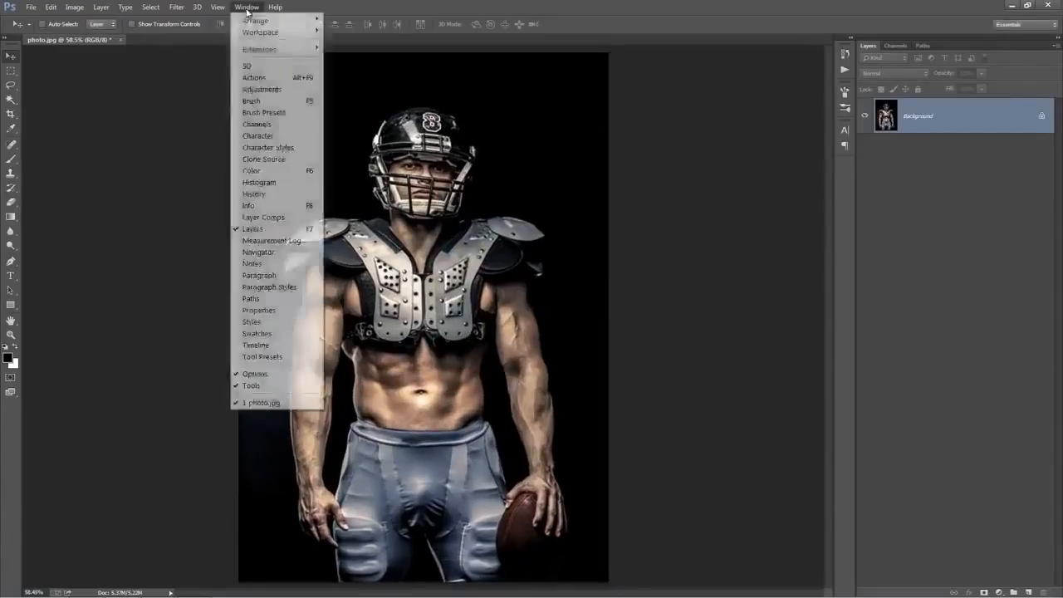
pyautogui.click(285, 82)
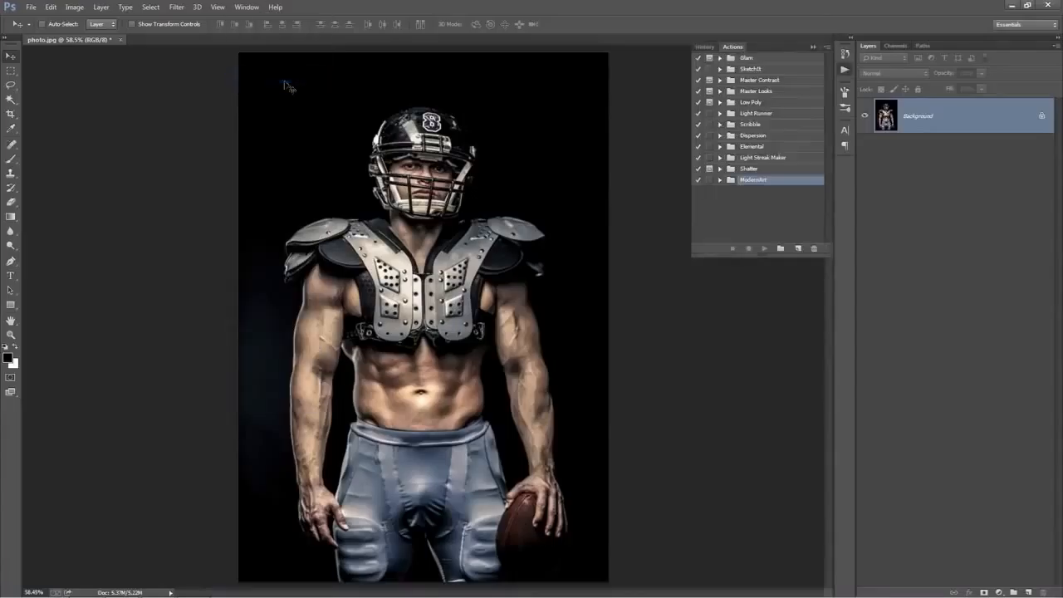
pyautogui.click(825, 49)
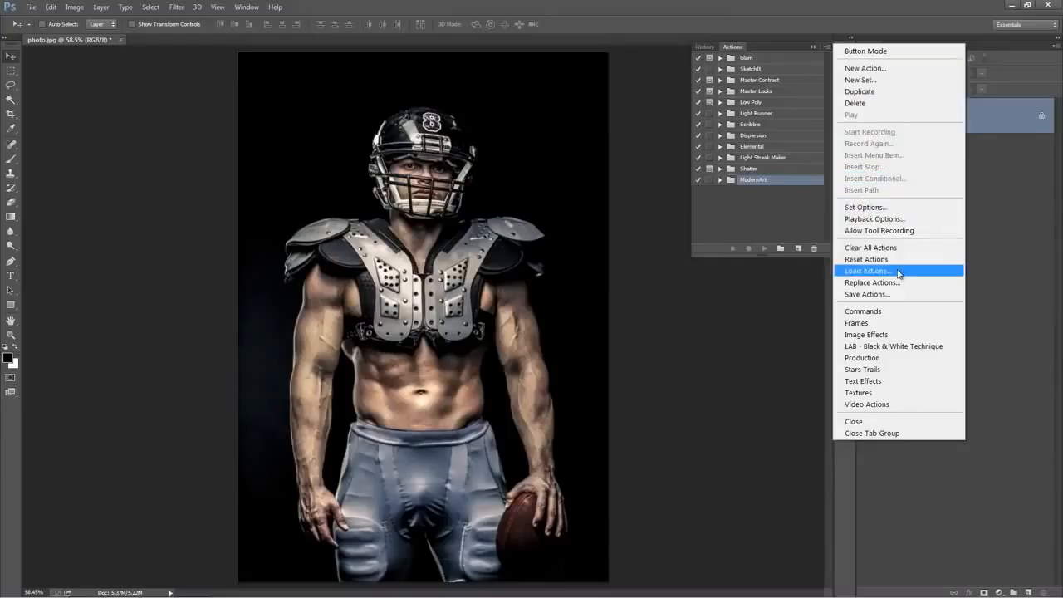
pyautogui.click(899, 274)
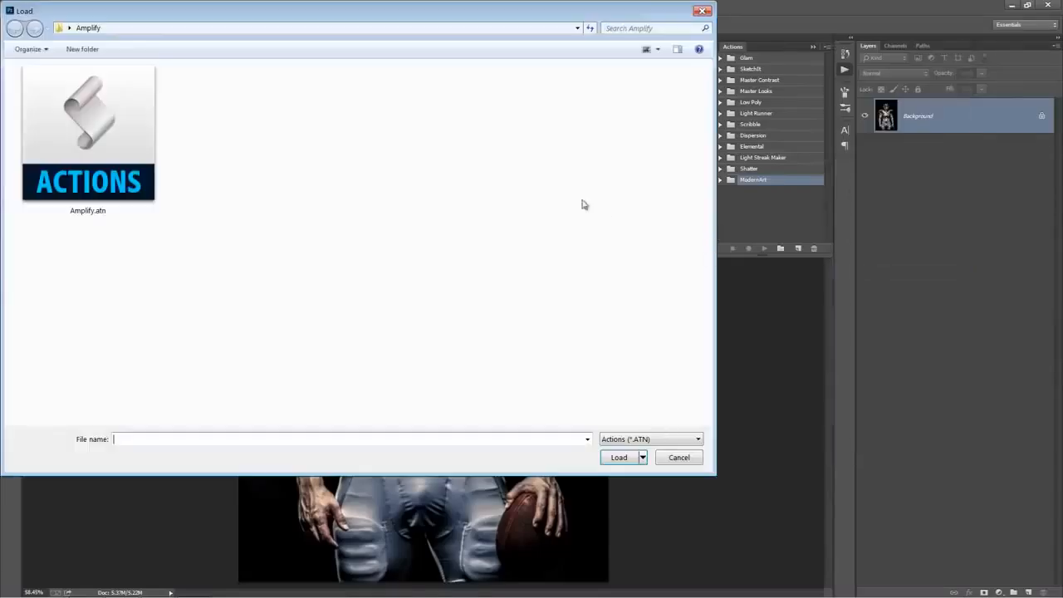
pyautogui.doubleClick(80, 150)
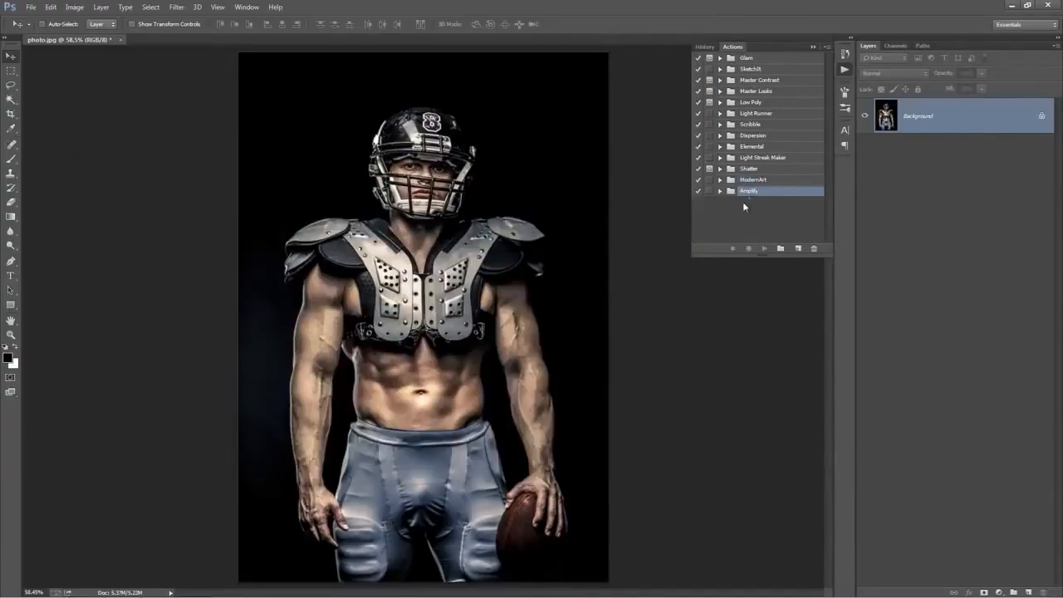
pyautogui.click(720, 191)
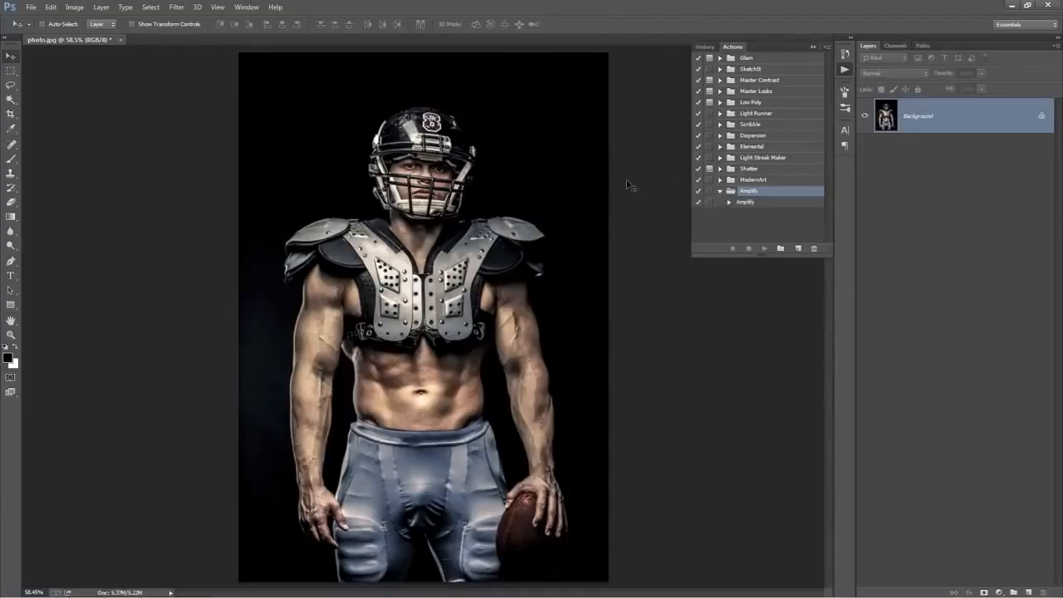
# Create a new layer named "brush" above the Background, with Normal mode and 100% opacity
pyautogui.hotkey('ctrl', '-')
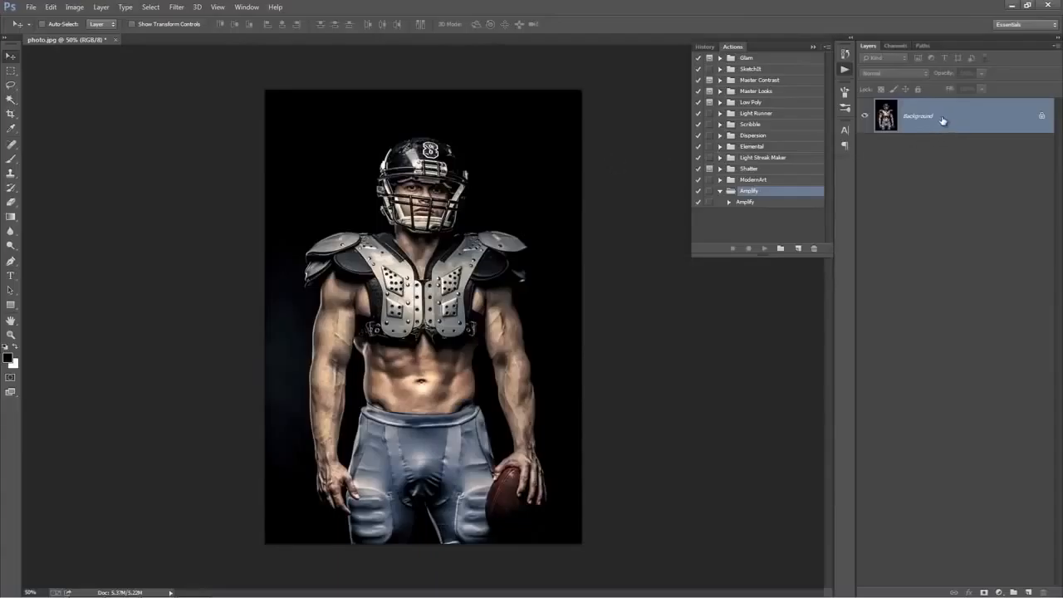
pyautogui.hotkey('ctrl', 'shift', 'n')
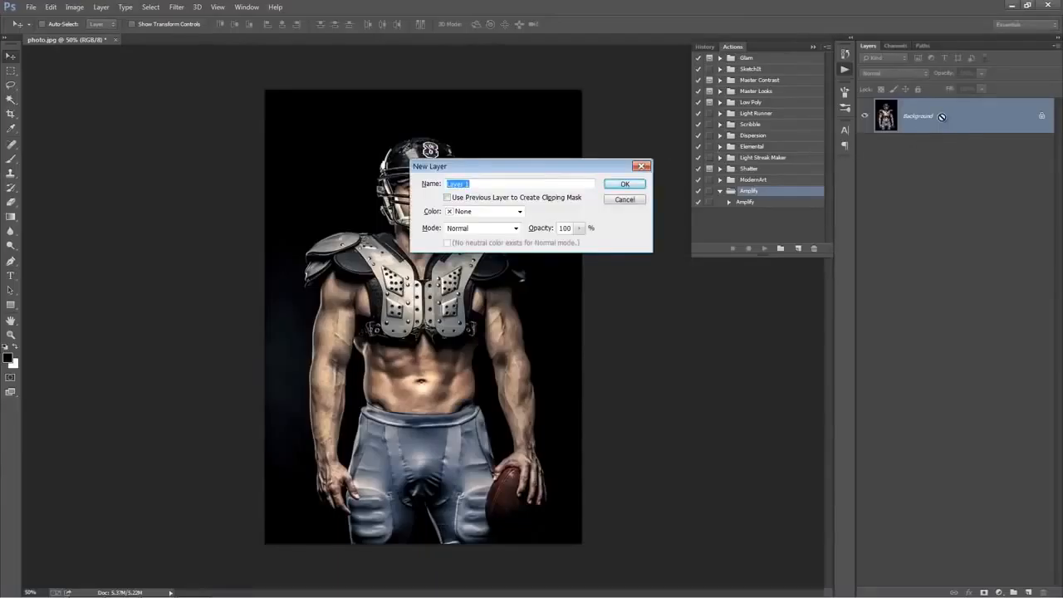
pyautogui.write('brush')
pyautogui.moveTo(499, 183); pyautogui.dragTo(355, 185)
pyautogui.click(462, 184)
pyautogui.moveTo(478, 185); pyautogui.dragTo(435, 192)
pyautogui.click(470, 184)
pyautogui.click(628, 184)
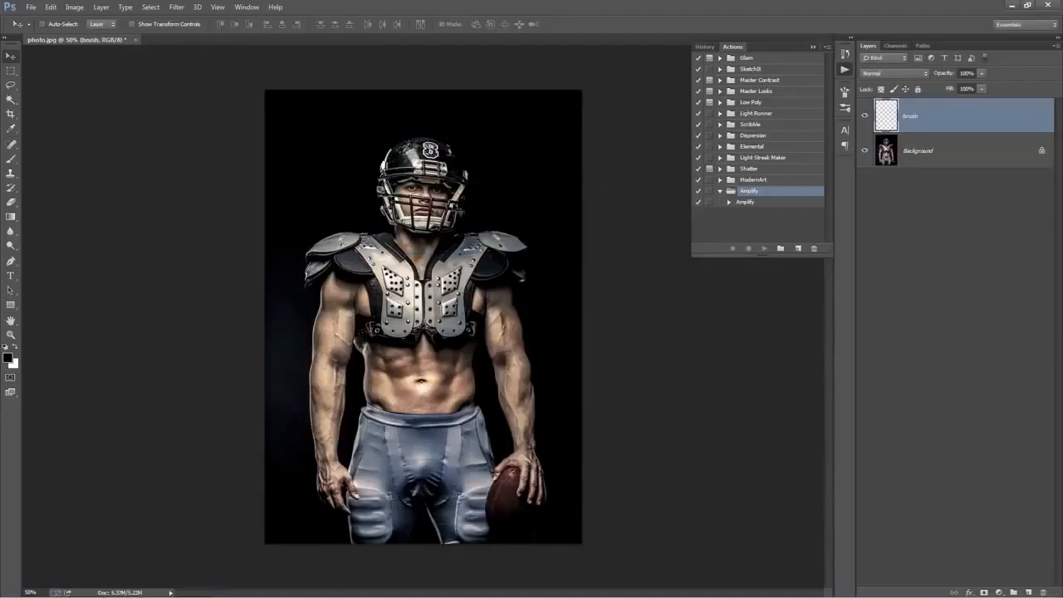
# Choose a soft round tip for the Brush tool and set the foreground color to bright pink
pyautogui.press('b')
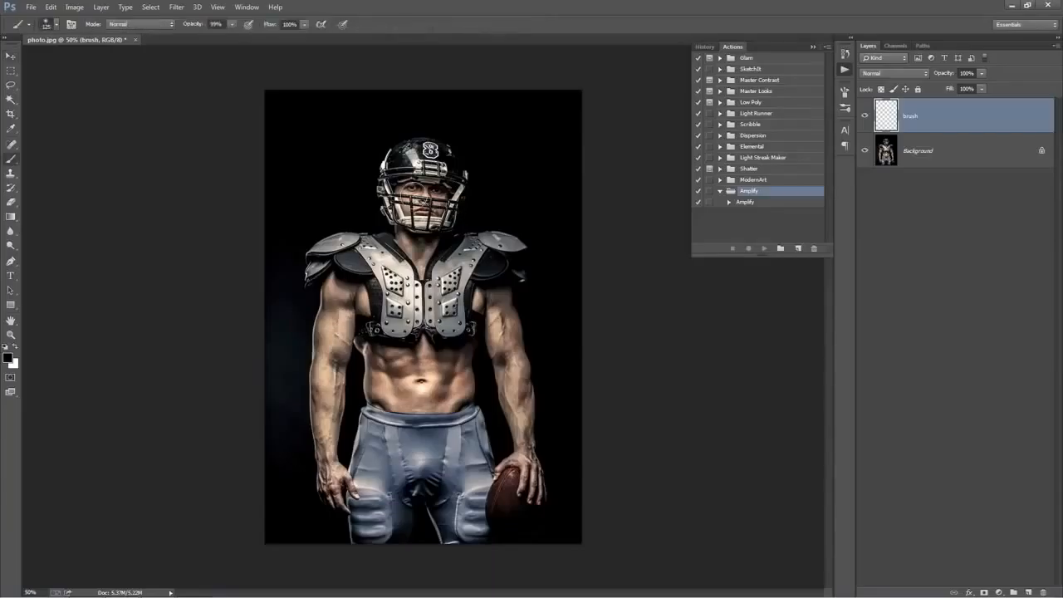
pyautogui.rightClick(420, 196)
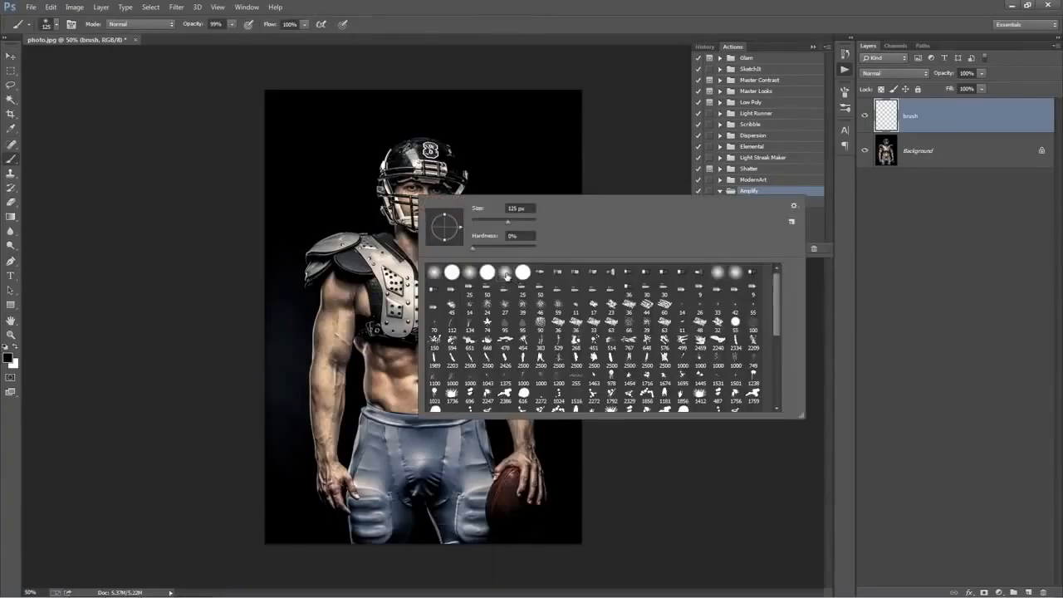
pyautogui.doubleClick(506, 275)
pyautogui.click(6, 358)
pyautogui.click(902, 255)
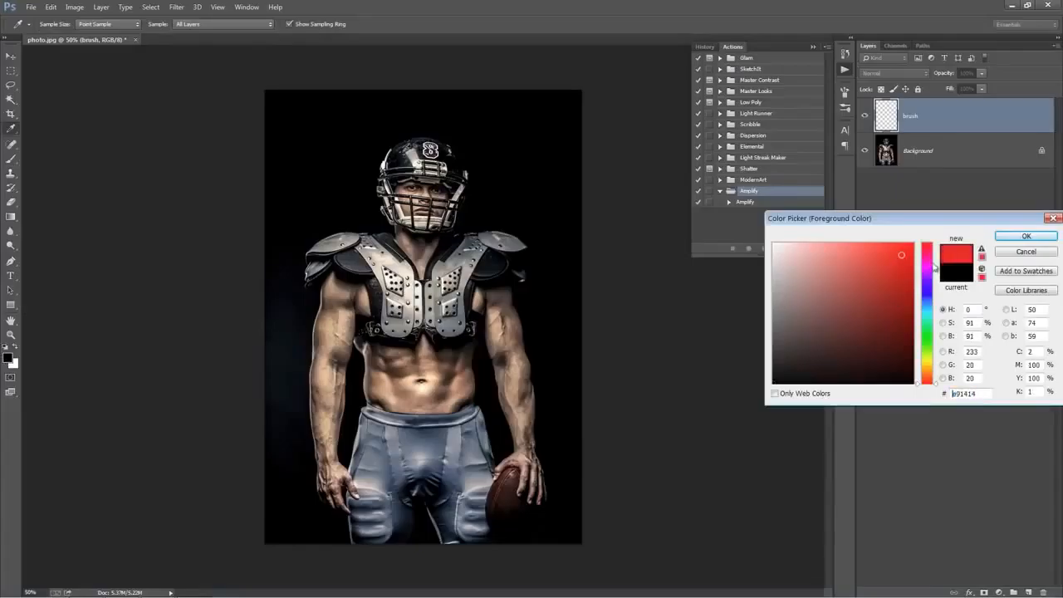
pyautogui.click(928, 262)
pyautogui.click(1024, 236)
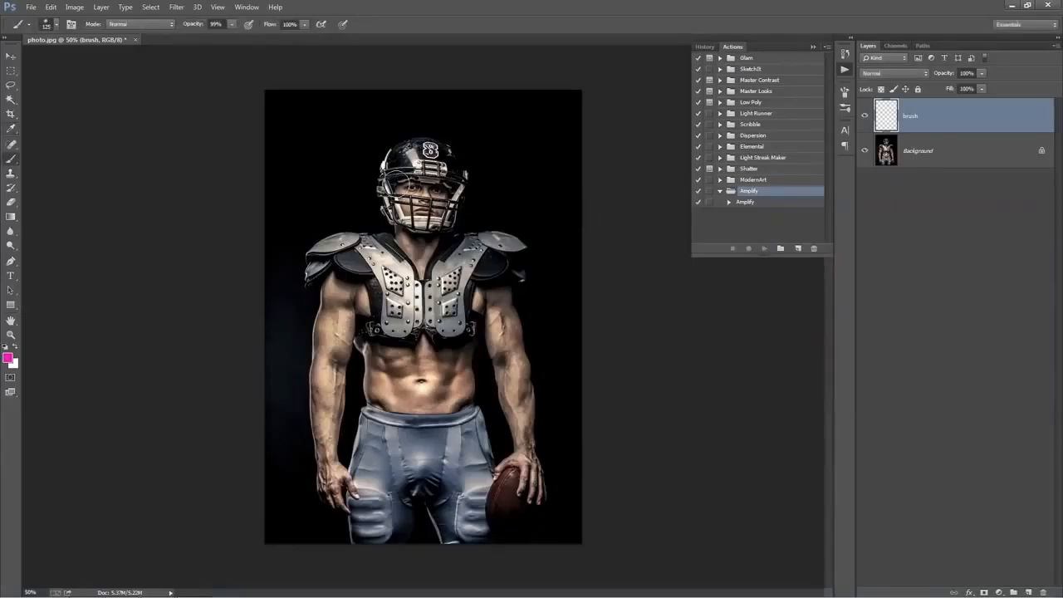
# Paint pink over the athlete's helmet, shoulders, torso, arms, upper thighs and ball on the brush layer, adjusting the brush size as needed
pyautogui.press(']')
pyautogui.press(']')
pyautogui.press('[')
pyautogui.moveTo(397, 158)
pyautogui.mouseDown()
pyautogui.moveTo(412, 206)
pyautogui.moveTo(415, 191)
pyautogui.moveTo(445, 186)
pyautogui.moveTo(420, 166)
pyautogui.moveTo(423, 268)
pyautogui.moveTo(382, 254)
pyautogui.moveTo(328, 266)
pyautogui.moveTo(332, 498)
pyautogui.moveTo(340, 486)
pyautogui.mouseUp()
pyautogui.press('[')
pyautogui.press('[')
pyautogui.moveTo(312, 294)
pyautogui.mouseDown()
pyautogui.moveTo(314, 270)
pyautogui.moveTo(336, 249)
pyautogui.moveTo(377, 341)
pyautogui.moveTo(439, 267)
pyautogui.moveTo(494, 242)
pyautogui.moveTo(513, 259)
pyautogui.moveTo(490, 283)
pyautogui.moveTo(405, 296)
pyautogui.moveTo(385, 349)
pyautogui.moveTo(394, 444)
pyautogui.moveTo(371, 473)
pyautogui.moveTo(444, 428)
pyautogui.moveTo(491, 292)
pyautogui.moveTo(503, 382)
pyautogui.moveTo(532, 427)
pyautogui.moveTo(519, 477)
pyautogui.moveTo(532, 501)
pyautogui.mouseUp()
pyautogui.press(']')
pyautogui.press(']')
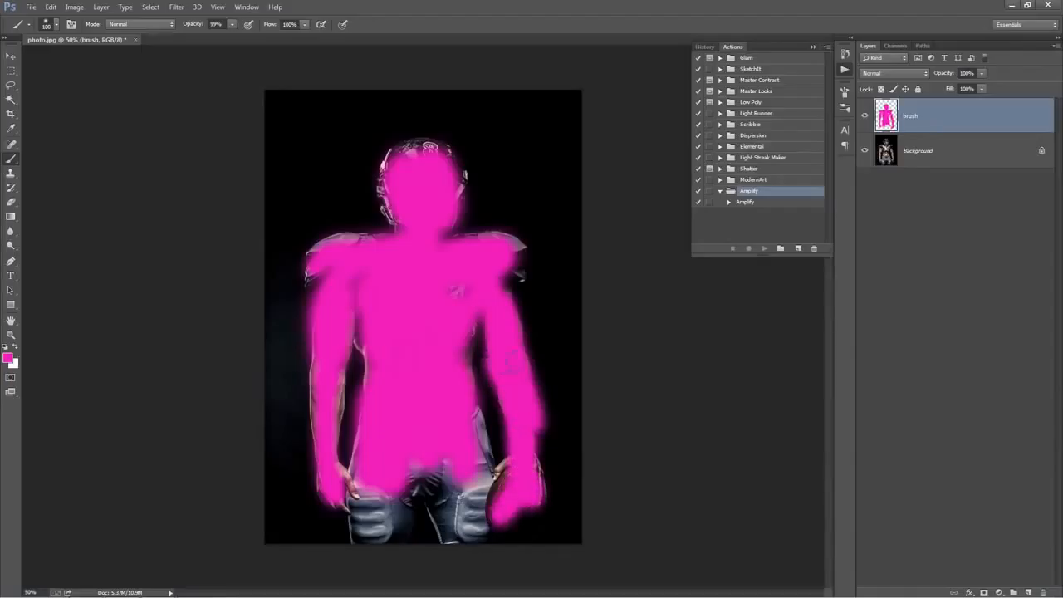
# Erase the excess pink along the outer forearm above the ball with a smaller eraser and return to the Brush tool
pyautogui.press('e')
pyautogui.press('[')
pyautogui.press('[')
pyautogui.press('[')
pyautogui.press('[')
pyautogui.press('[')
pyautogui.press('[')
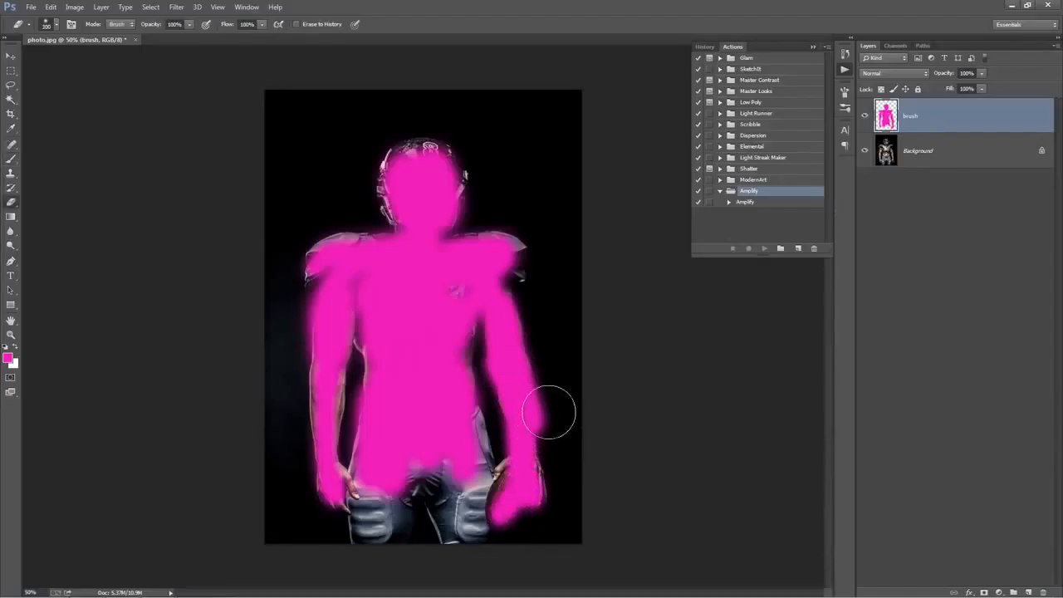
pyautogui.press('b')
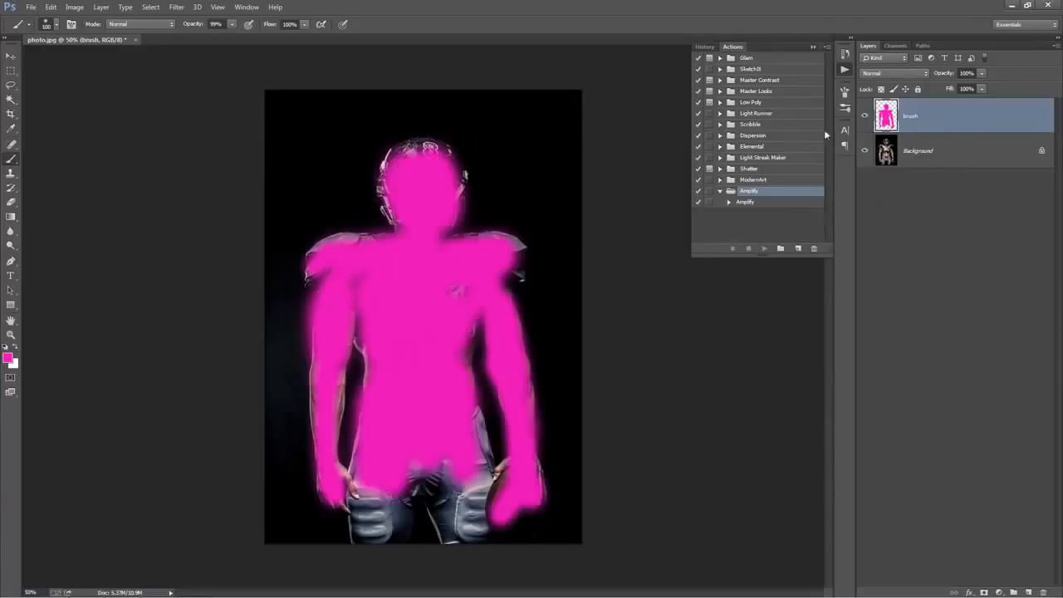
# Play the Amplify action on the brushed photo and collapse the list of actions
pyautogui.click(746, 201)
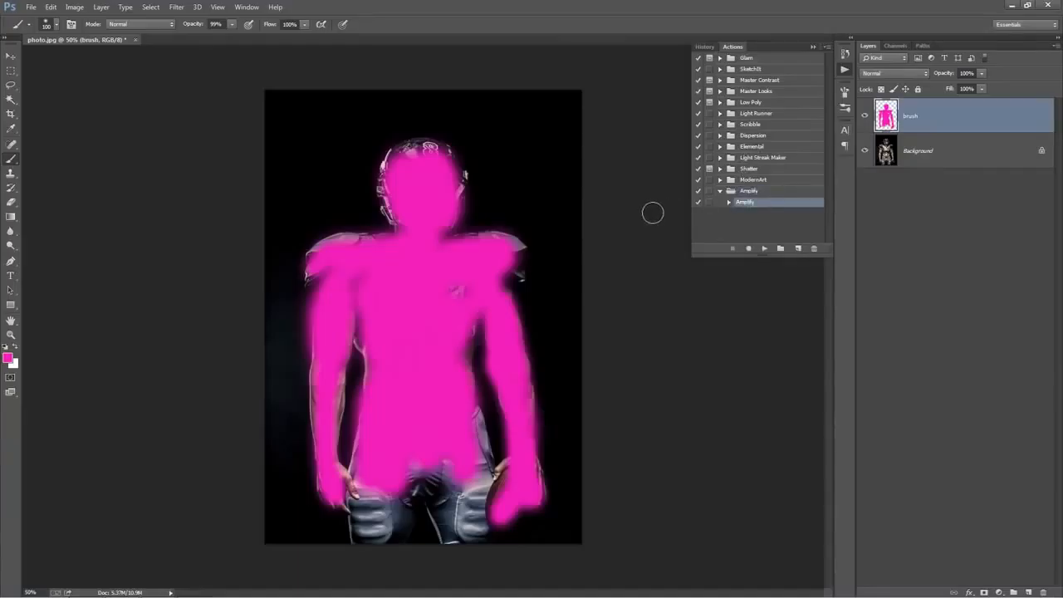
pyautogui.press('v')
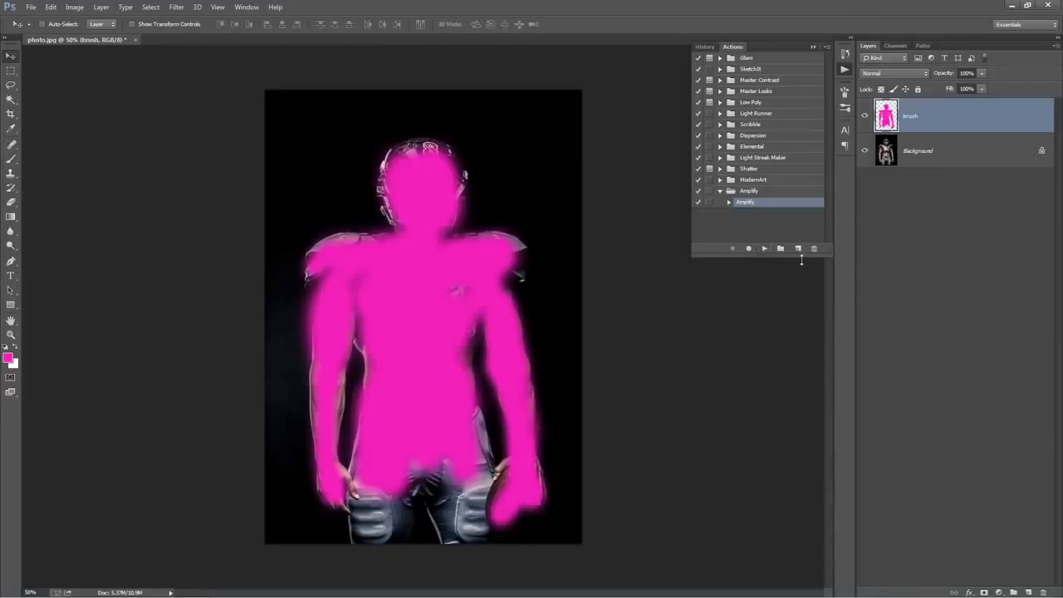
pyautogui.click(764, 248)
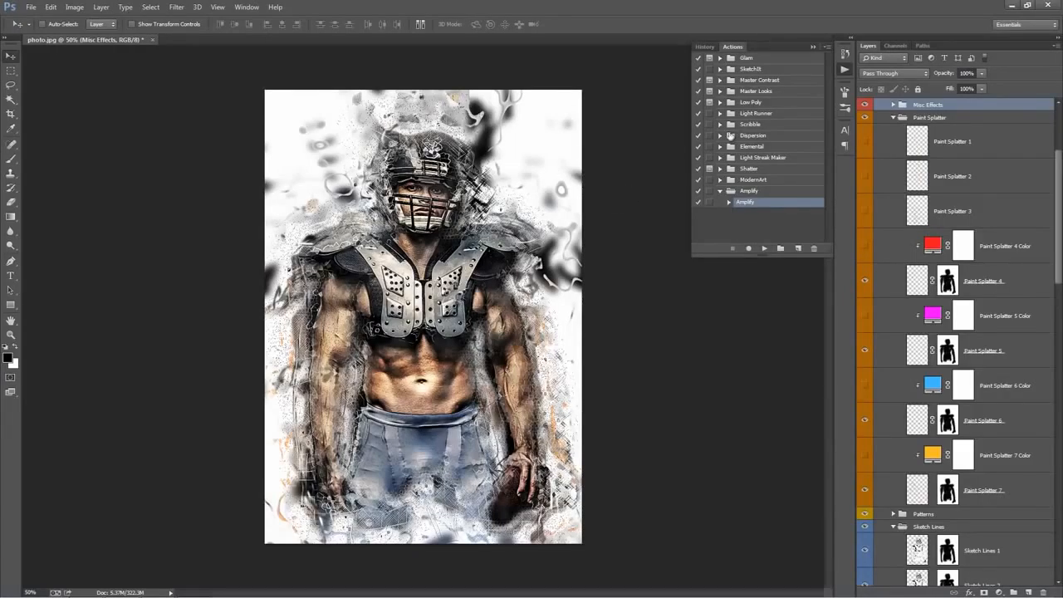
pyautogui.click(812, 48)
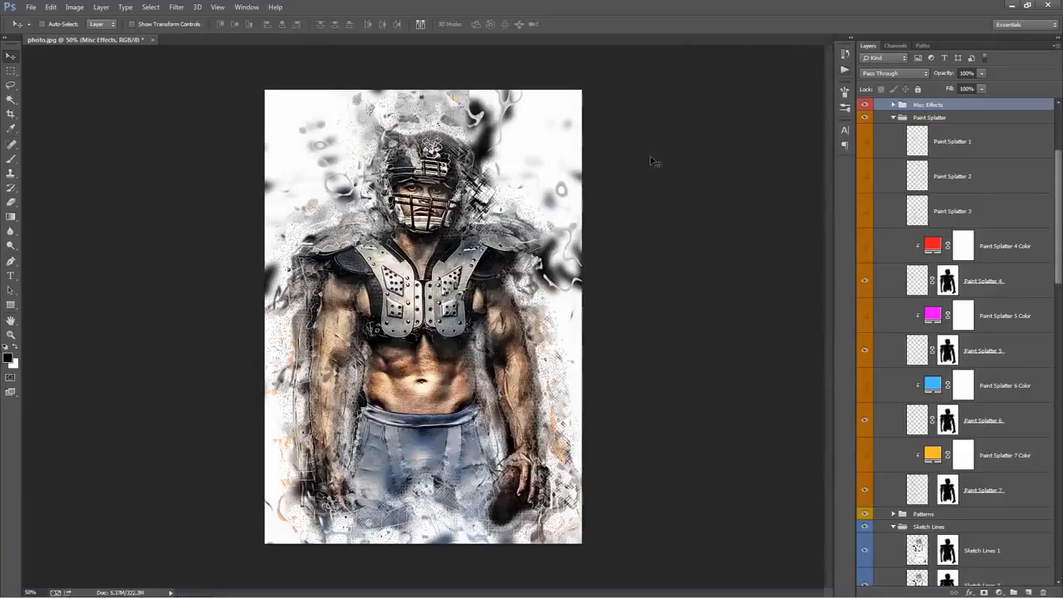
# Collapse the effect groups from Paint Splatter through Wavey Texture, as well as the parent Amplify group
pyautogui.scroll(3, 919, 248)
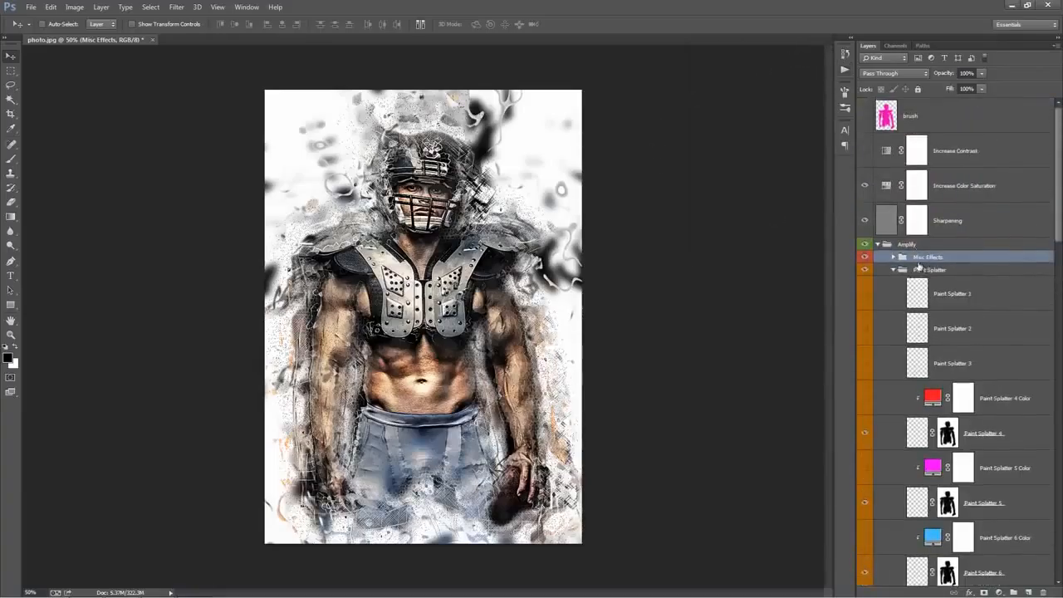
pyautogui.click(892, 271)
pyautogui.click(893, 283)
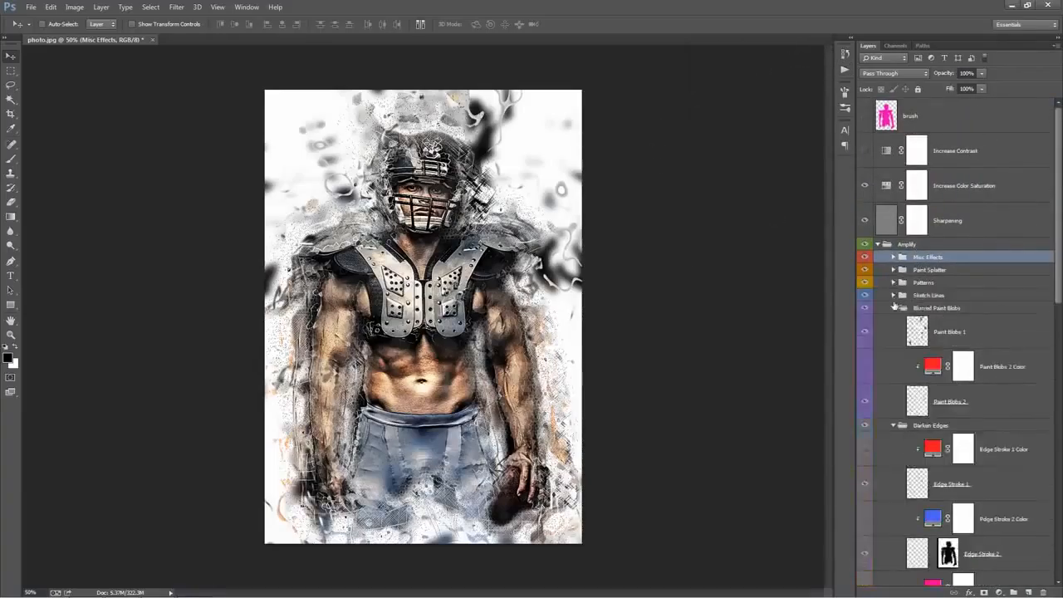
pyautogui.click(894, 308)
pyautogui.click(893, 321)
pyautogui.click(893, 333)
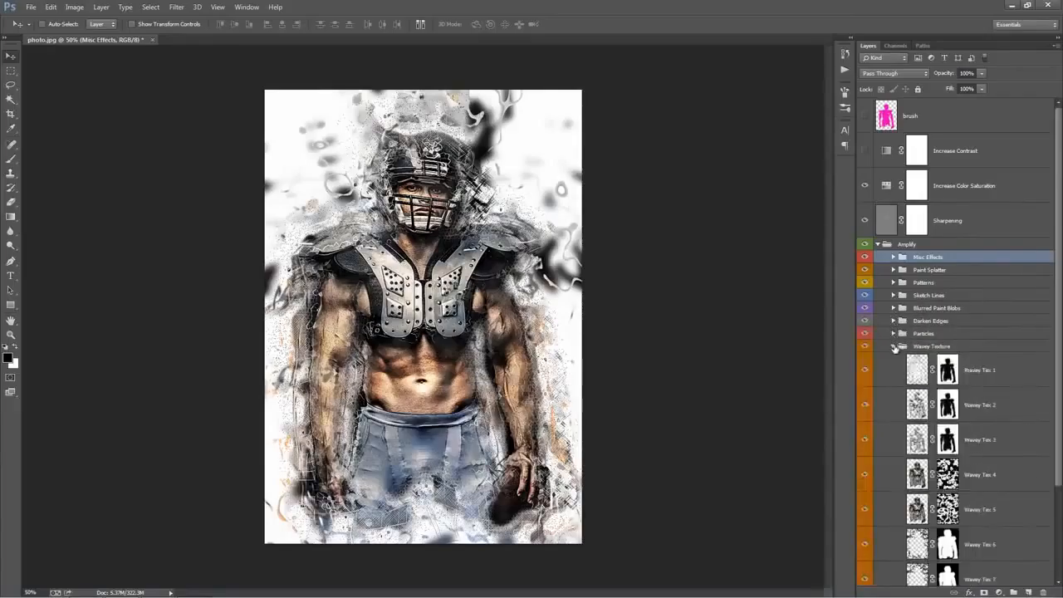
pyautogui.click(893, 346)
pyautogui.click(878, 245)
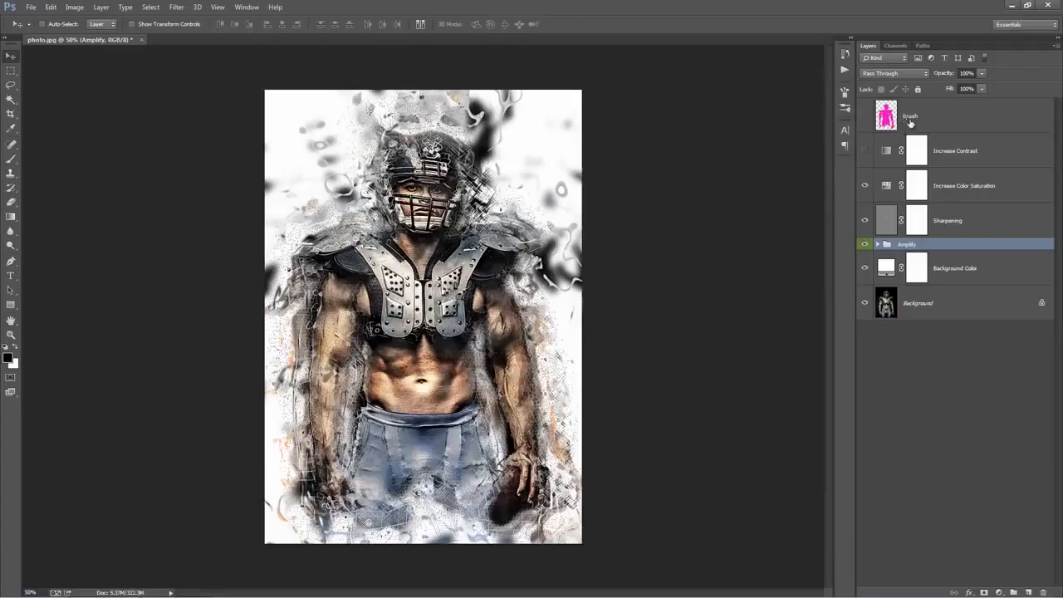
# Toggle the brush layer's visibility to compare the painted area with the generated effect, leaving the layer hidden
pyautogui.click(911, 123)
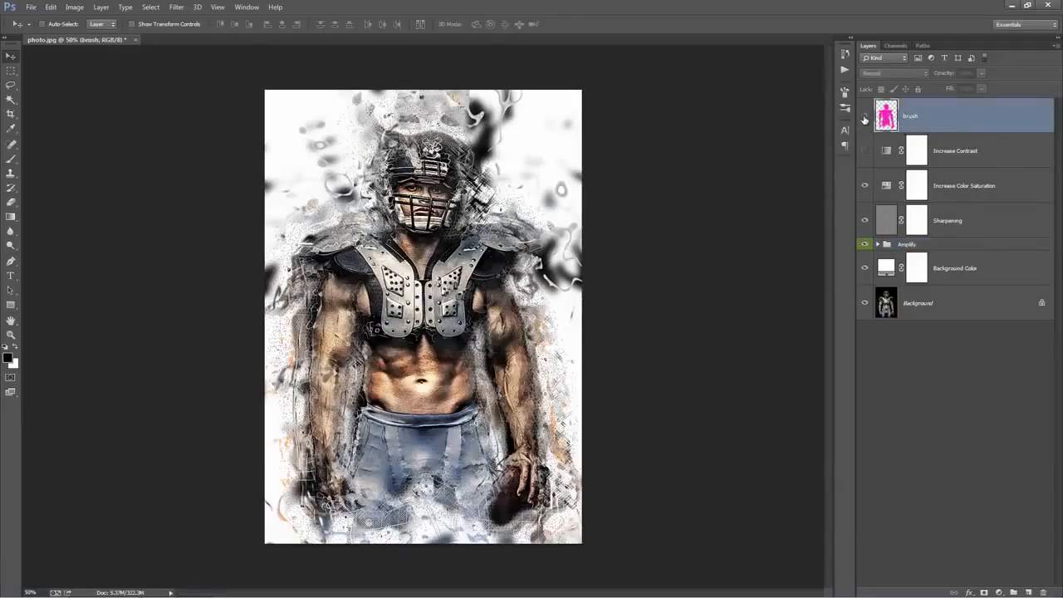
pyautogui.click(864, 117)
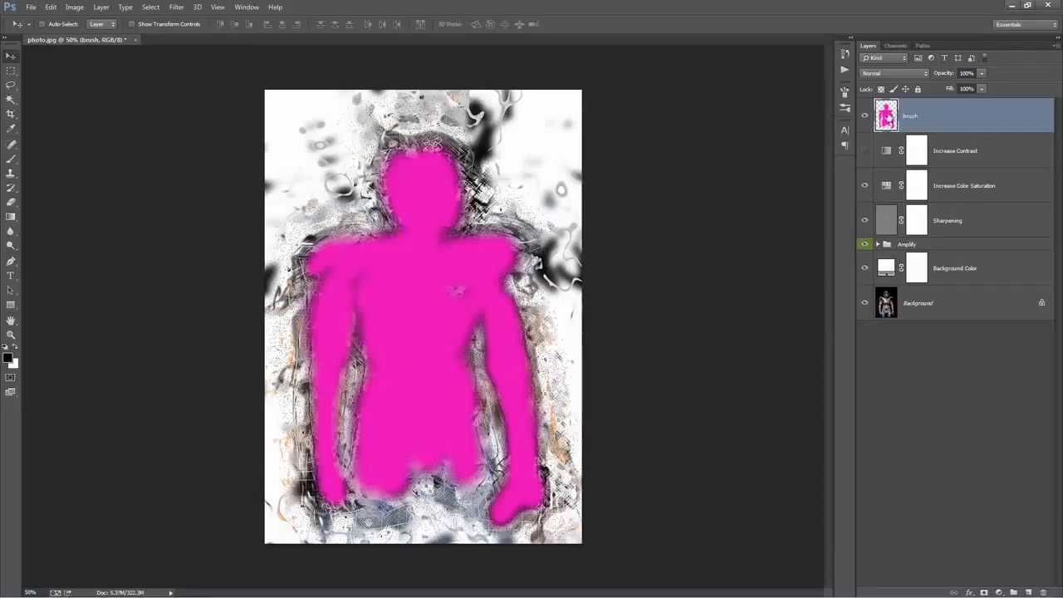
pyautogui.click(865, 117)
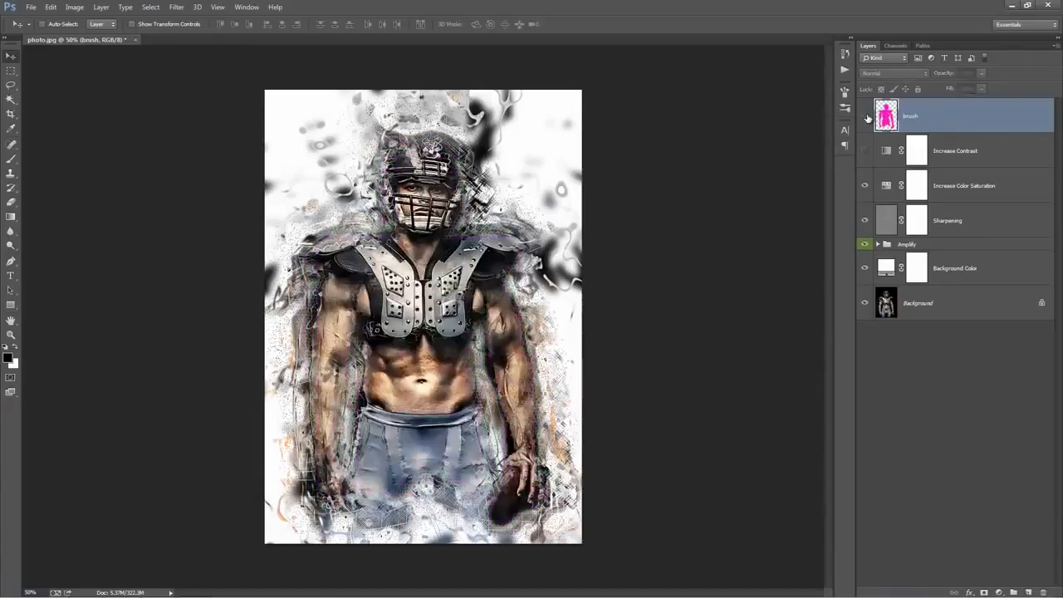
pyautogui.click(866, 117)
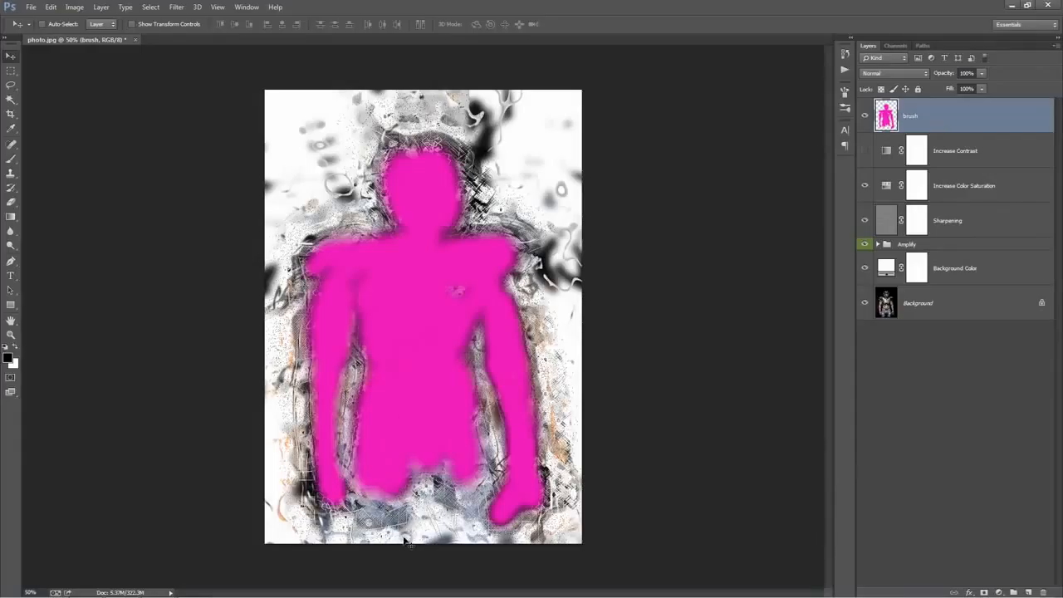
pyautogui.click(864, 118)
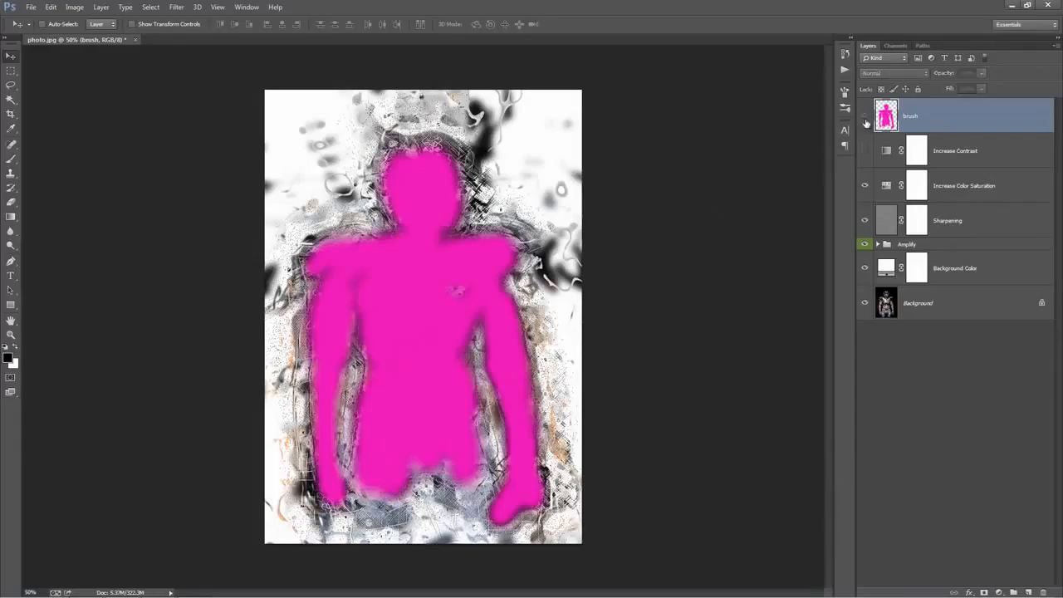
pyautogui.click(865, 118)
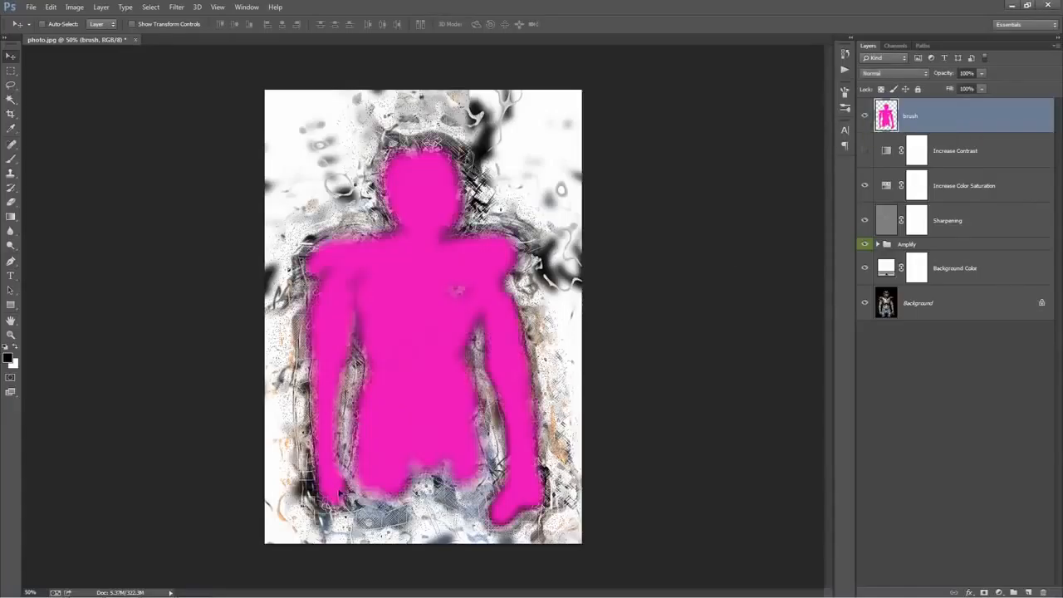
pyautogui.click(864, 118)
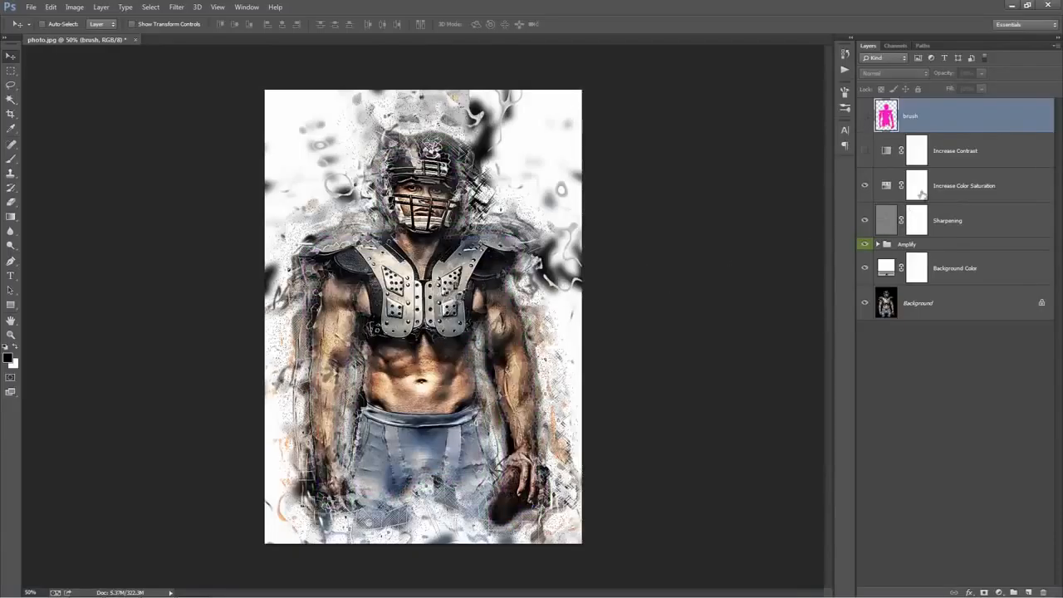
# Show the Increase Contrast layer, try different opacities for it, and hide it again
pyautogui.click(958, 154)
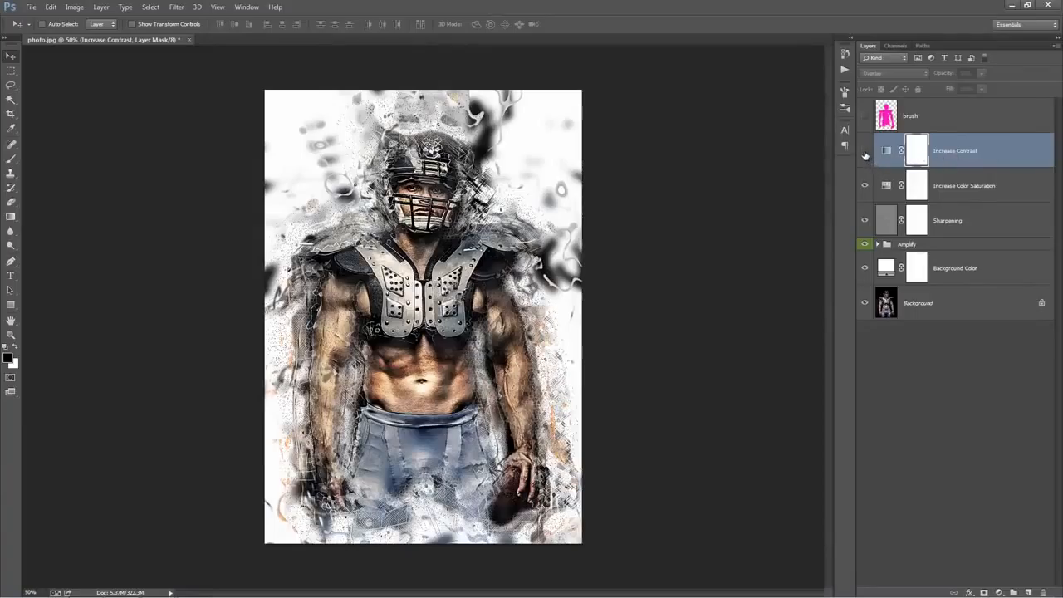
pyautogui.click(864, 152)
pyautogui.click(957, 153)
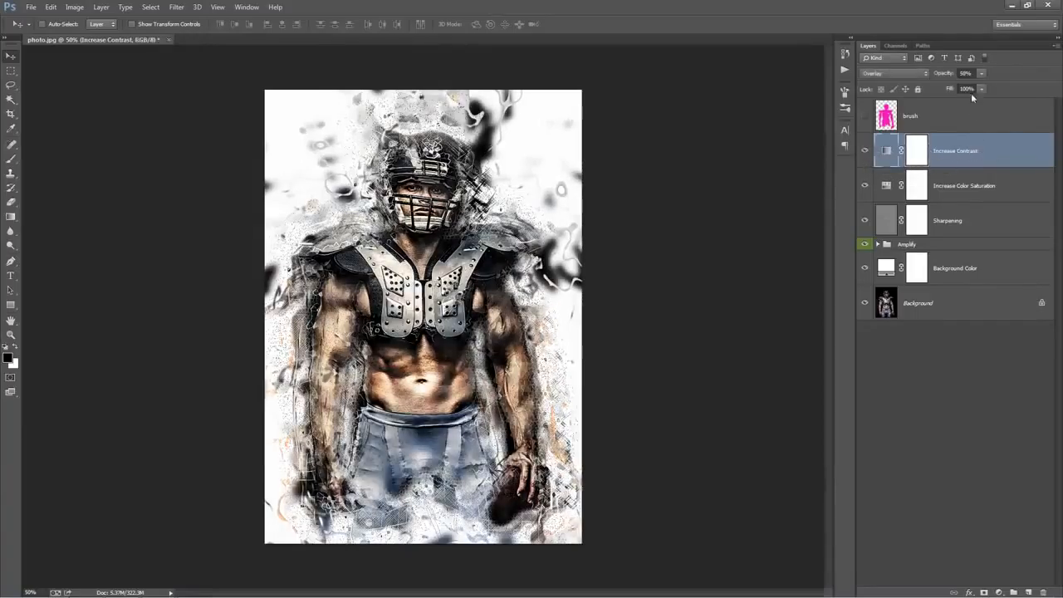
pyautogui.click(947, 76)
pyautogui.moveTo(648, 77); pyautogui.dragTo(528, 79)
pyautogui.click(864, 150)
# Adjust the saturation of the Master and Reds ranges in the Increase Color Saturation adjustment layer
pyautogui.click(977, 188)
pyautogui.click(913, 243)
pyautogui.click(877, 244)
pyautogui.click(877, 243)
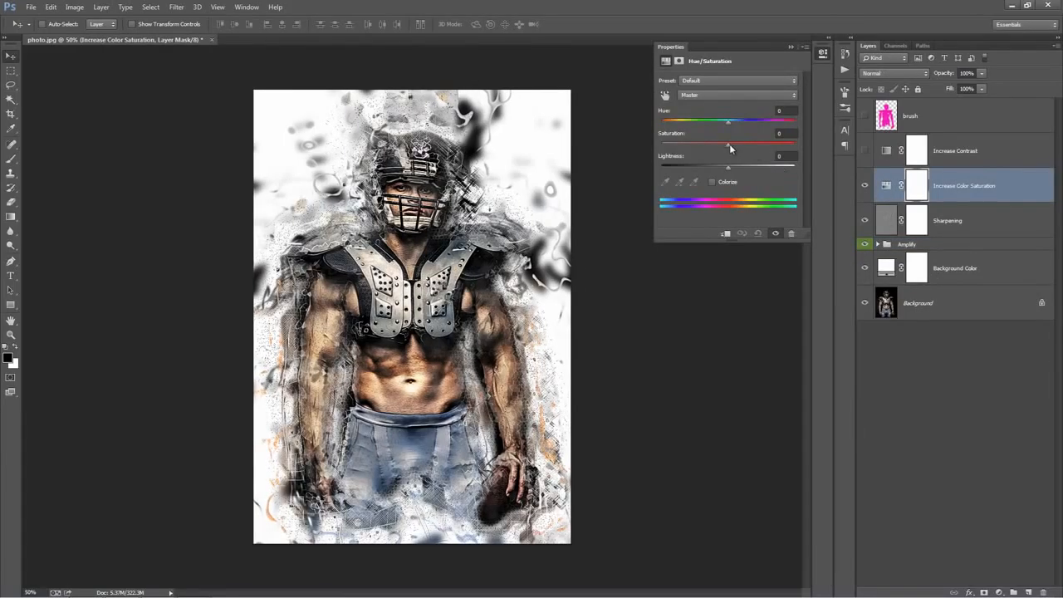
pyautogui.moveTo(731, 147)
pyautogui.mouseDown()
pyautogui.moveTo(749, 147)
pyautogui.moveTo(726, 148)
pyautogui.mouseUp()
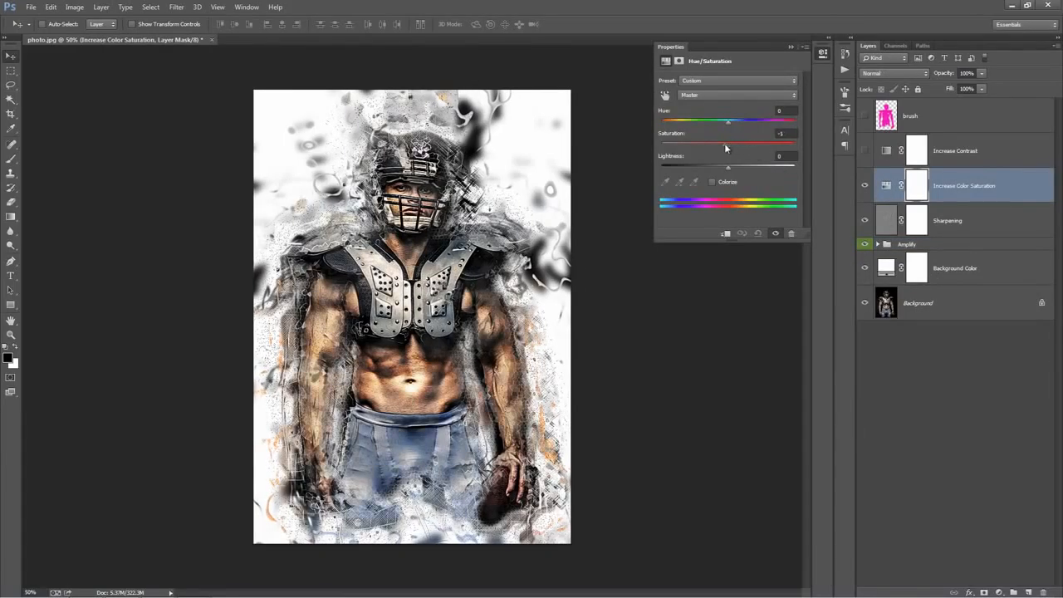
pyautogui.click(734, 97)
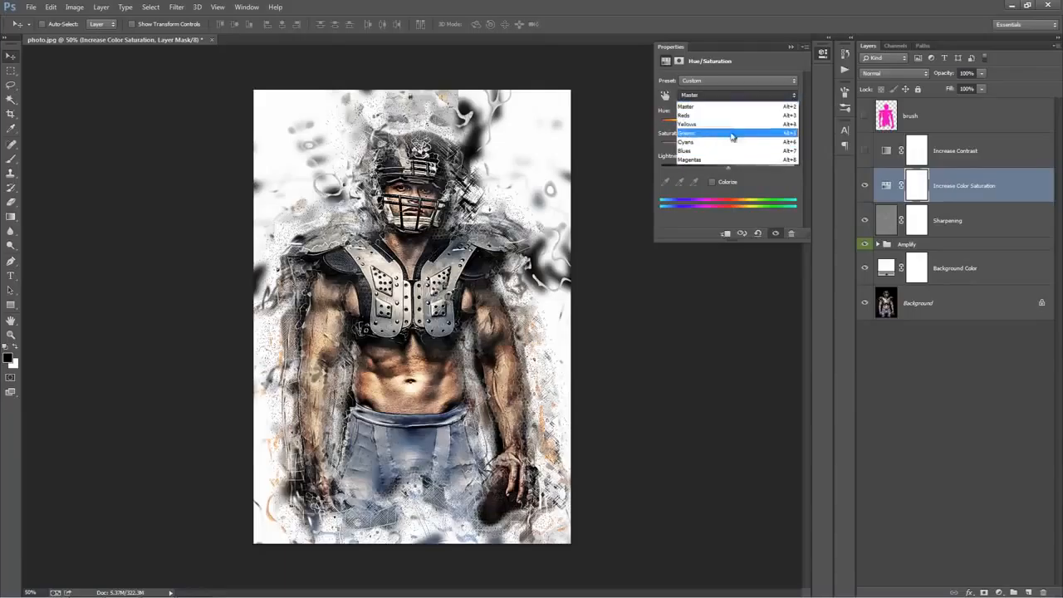
pyautogui.click(732, 116)
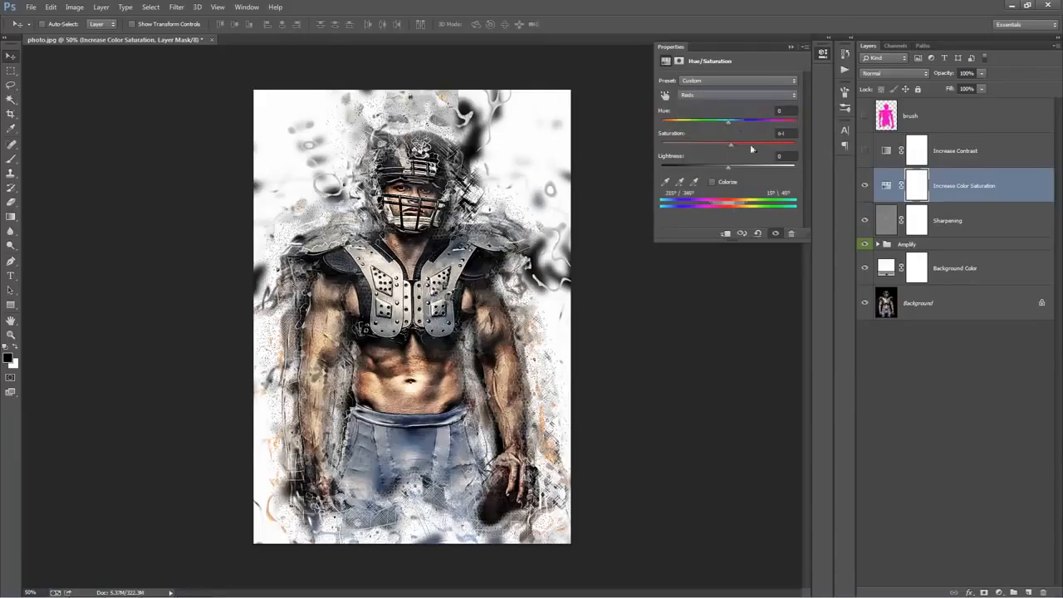
pyautogui.moveTo(762, 143); pyautogui.dragTo(711, 144)
# Raise the saturation of the Blues range in the Increase Color Saturation adjustment and collapse its properties
pyautogui.click(737, 95)
pyautogui.click(731, 156)
pyautogui.moveTo(728, 144); pyautogui.dragTo(760, 144)
pyautogui.click(790, 47)
# Compare the image with and without the Sharpening layer and set that layer's opacity to 74%
pyautogui.click(976, 224)
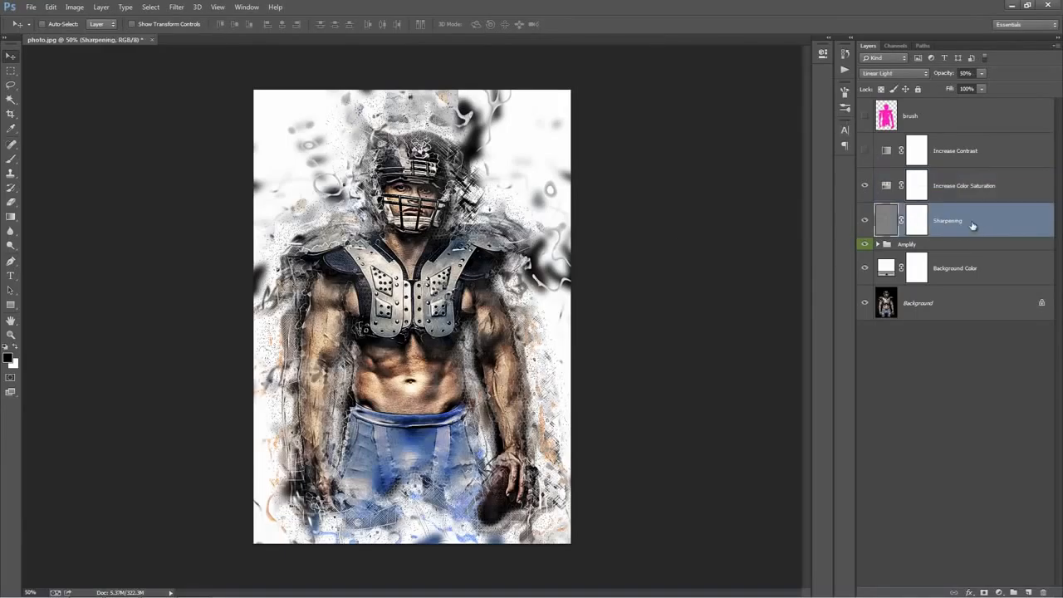
pyautogui.click(866, 221)
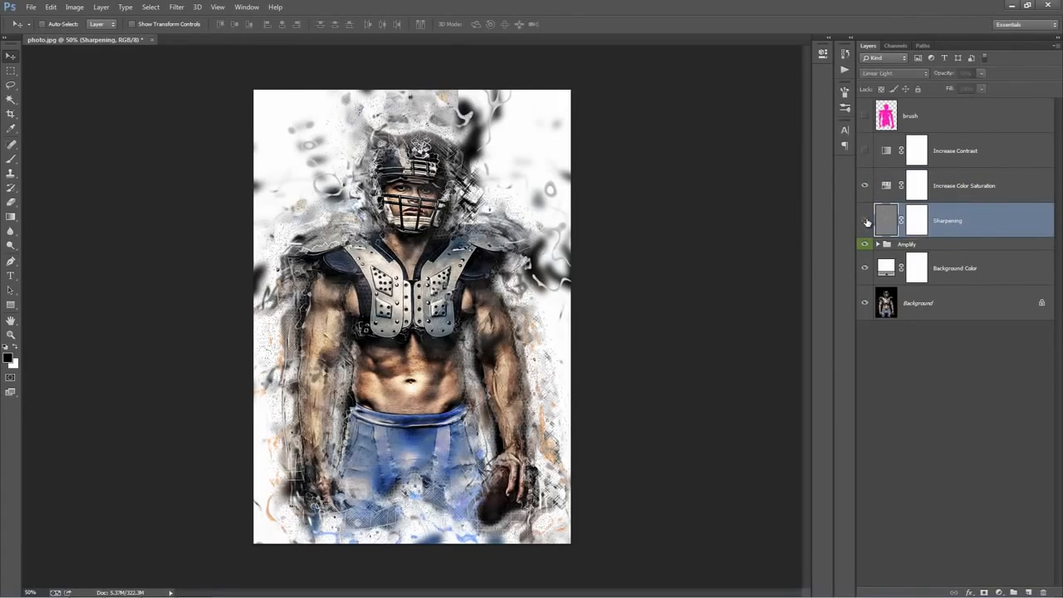
pyautogui.click(866, 221)
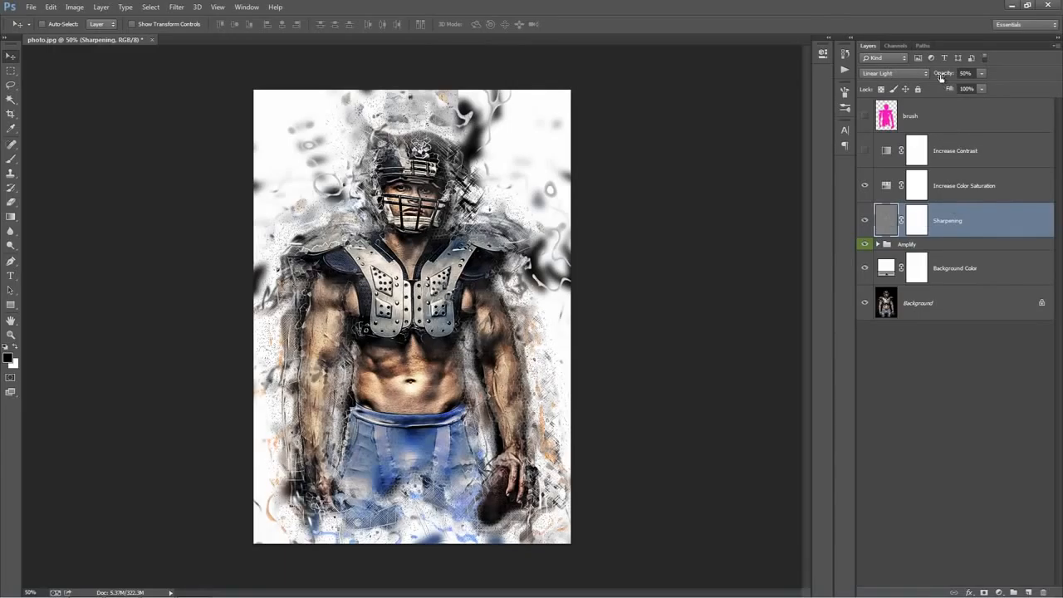
pyautogui.moveTo(944, 75); pyautogui.dragTo(1043, 96)
pyautogui.click(919, 222)
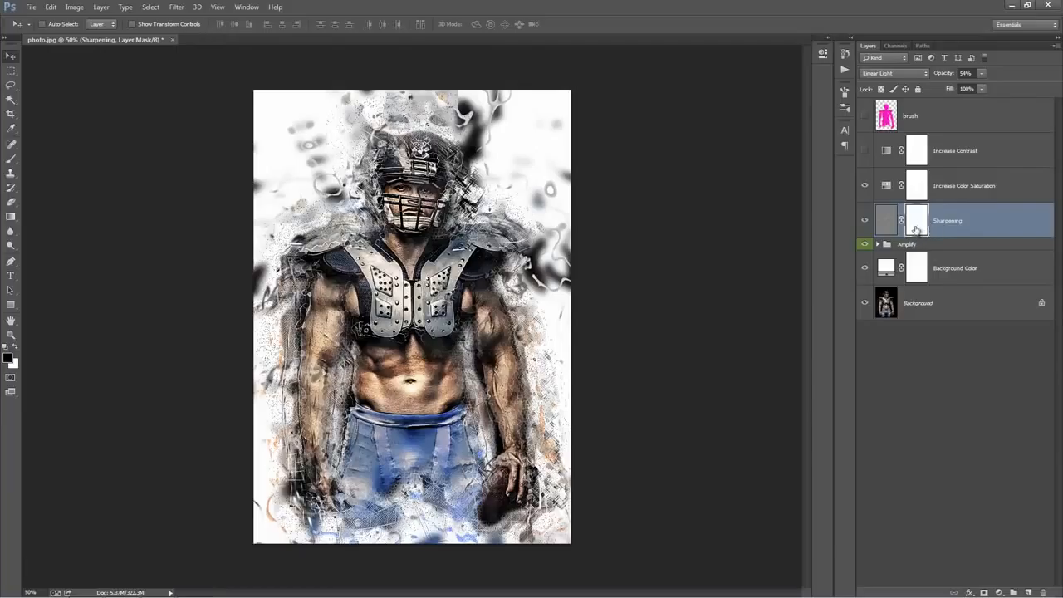
pyautogui.click(943, 75)
pyautogui.moveTo(953, 75); pyautogui.dragTo(955, 75)
# Mask the sharpening around the athlete's head, shoulders and arms with a black 250 px brush, and return to the Move tool
pyautogui.press('b')
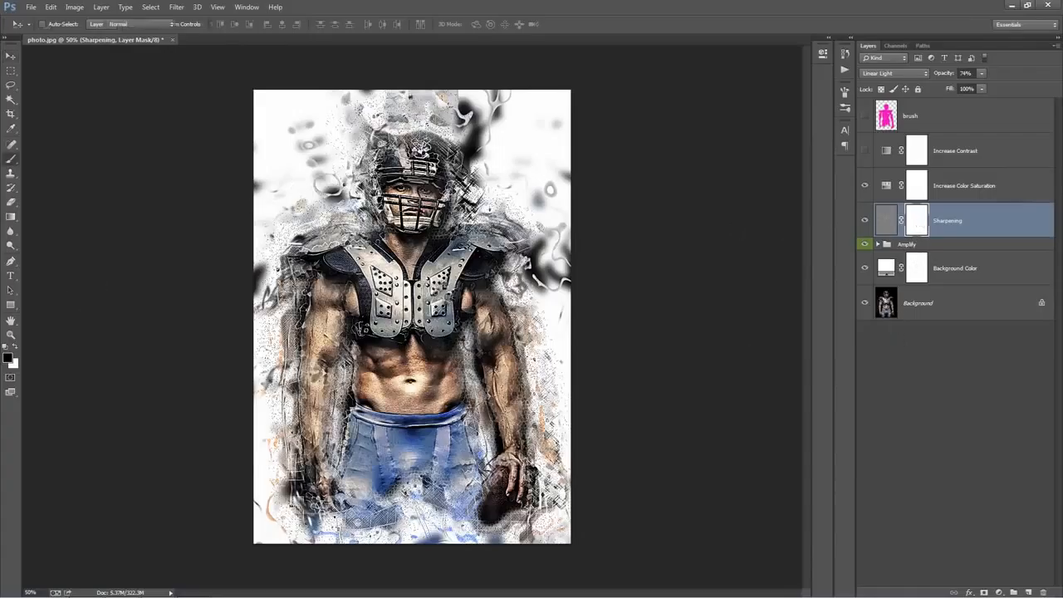
pyautogui.press(']')
pyautogui.press(']')
pyautogui.press(']')
pyautogui.press(']')
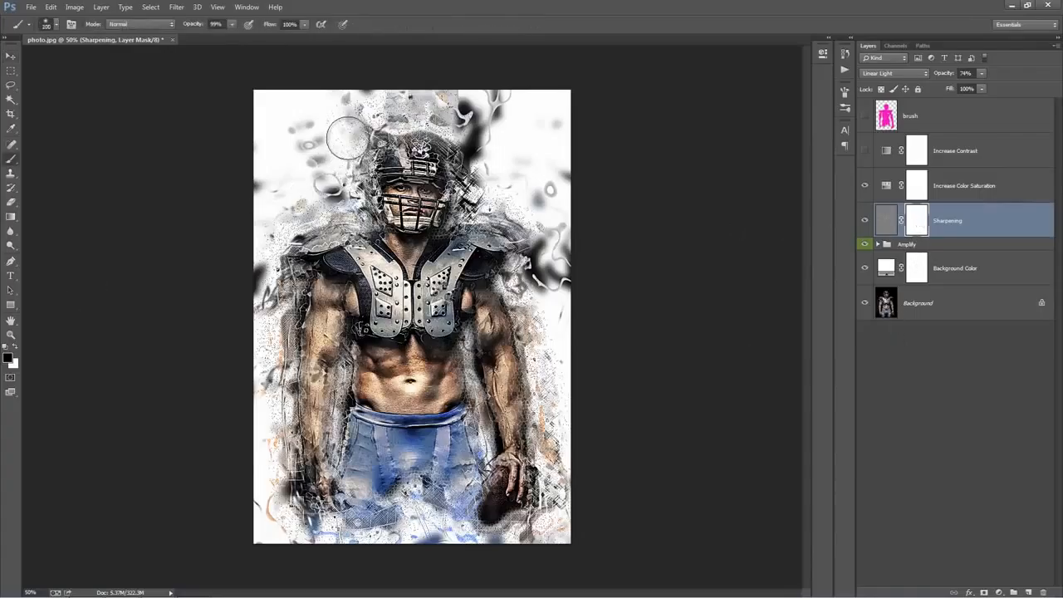
pyautogui.moveTo(331, 197)
pyautogui.mouseDown()
pyautogui.moveTo(283, 236)
pyautogui.moveTo(282, 373)
pyautogui.mouseUp()
pyautogui.moveTo(530, 214)
pyautogui.mouseDown()
pyautogui.moveTo(420, 115)
pyautogui.moveTo(448, 118)
pyautogui.moveTo(401, 113)
pyautogui.moveTo(415, 142)
pyautogui.mouseUp()
pyautogui.press('x')
pyautogui.press('x')
pyautogui.moveTo(488, 159)
pyautogui.mouseDown()
pyautogui.moveTo(513, 240)
pyautogui.moveTo(527, 402)
pyautogui.mouseUp()
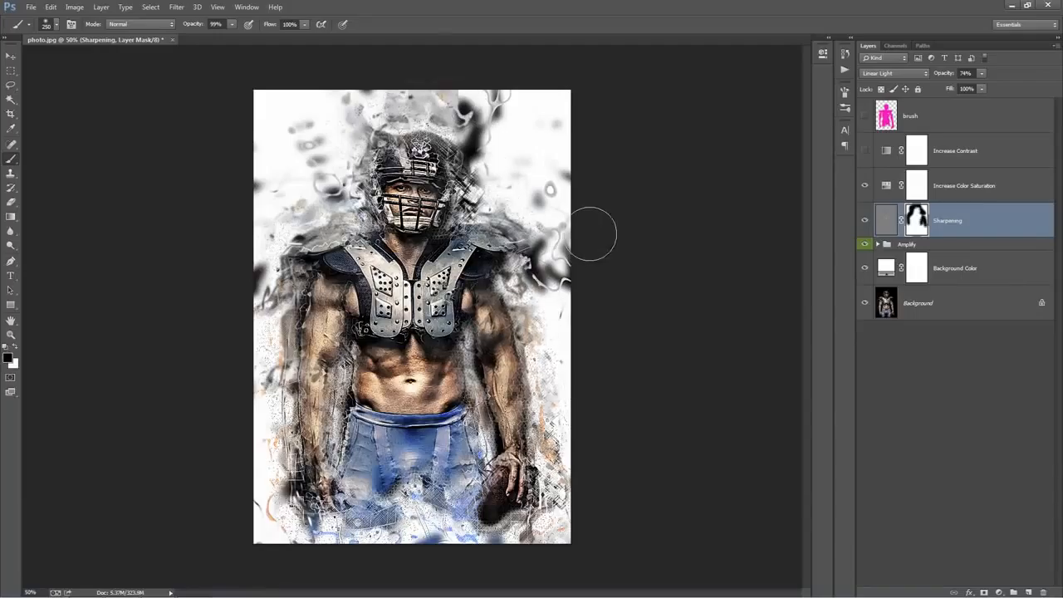
pyautogui.press('v')
pyautogui.hotkey('ctrl', '2')
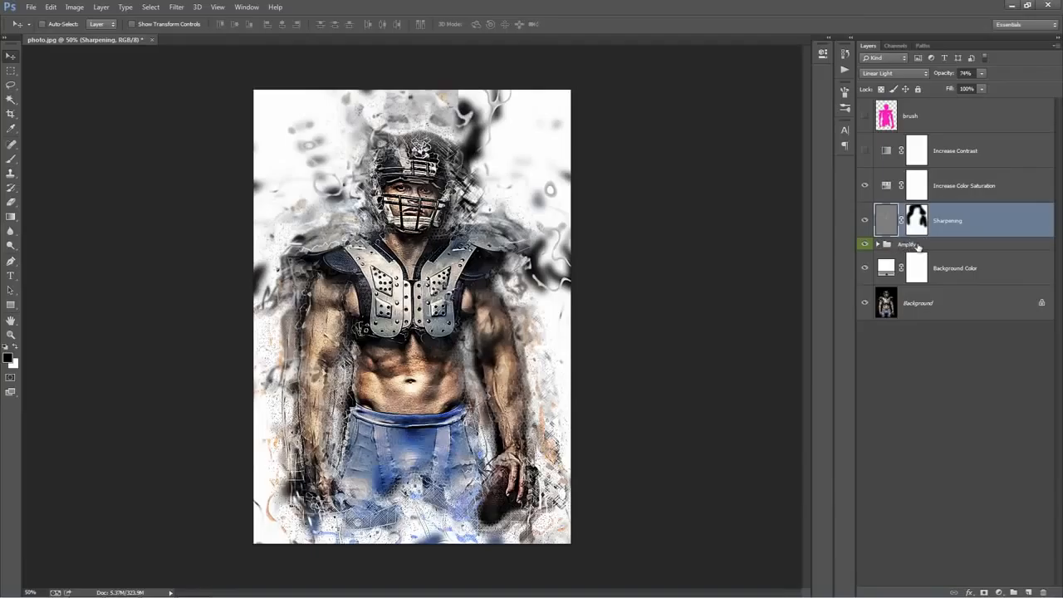
# Switch the Amplify group off and on to compare the photo with and without the effect
pyautogui.click(915, 244)
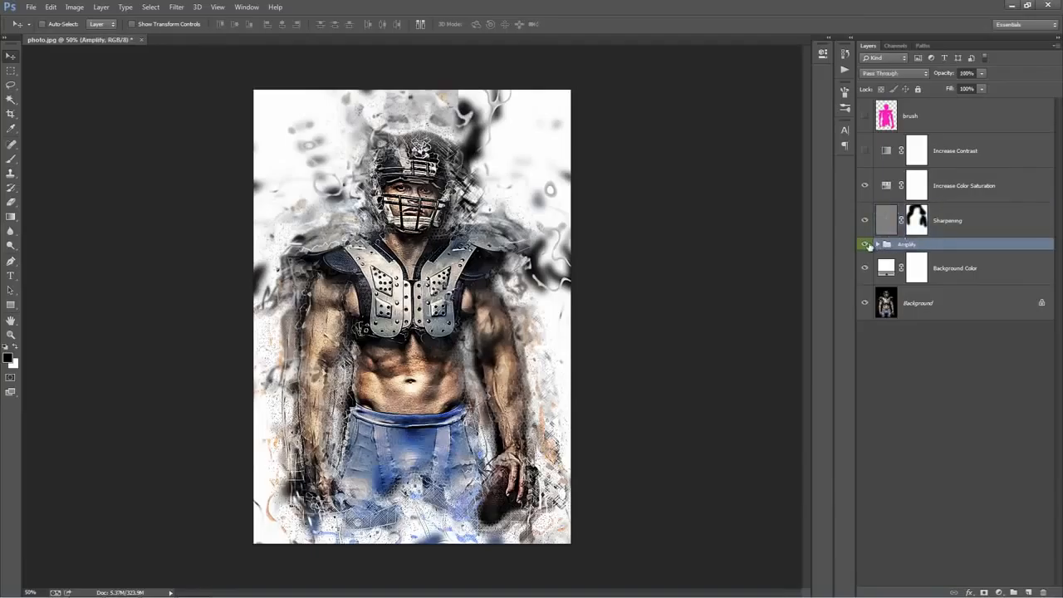
pyautogui.click(863, 244)
pyautogui.click(863, 244)
pyautogui.click(864, 244)
pyautogui.click(864, 244)
# Expand the Amplify group and inspect the layers inside its Particles and Blurred Paint Blobs groups
pyautogui.click(877, 244)
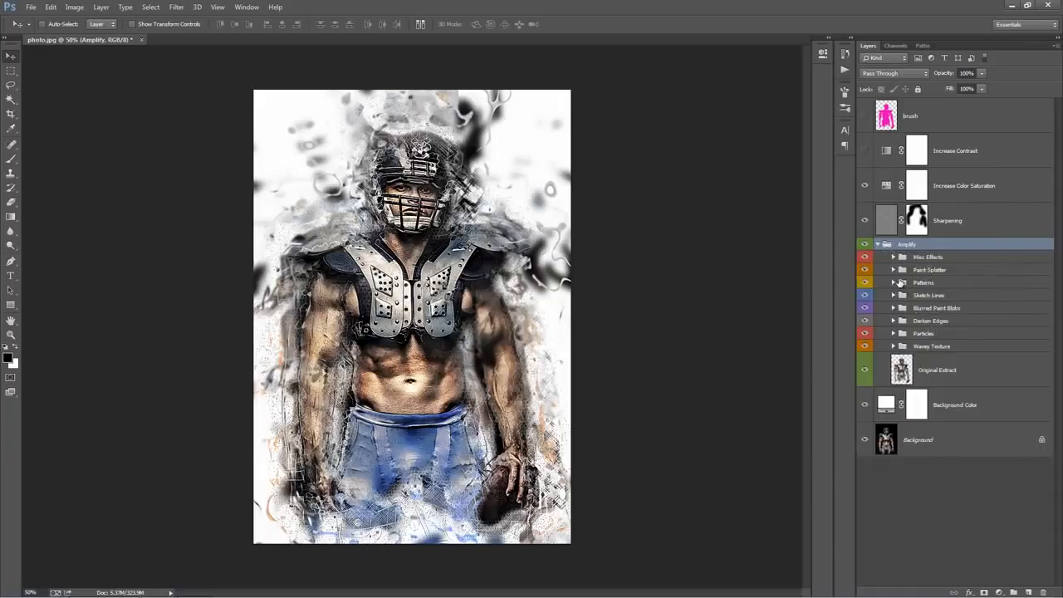
pyautogui.click(893, 333)
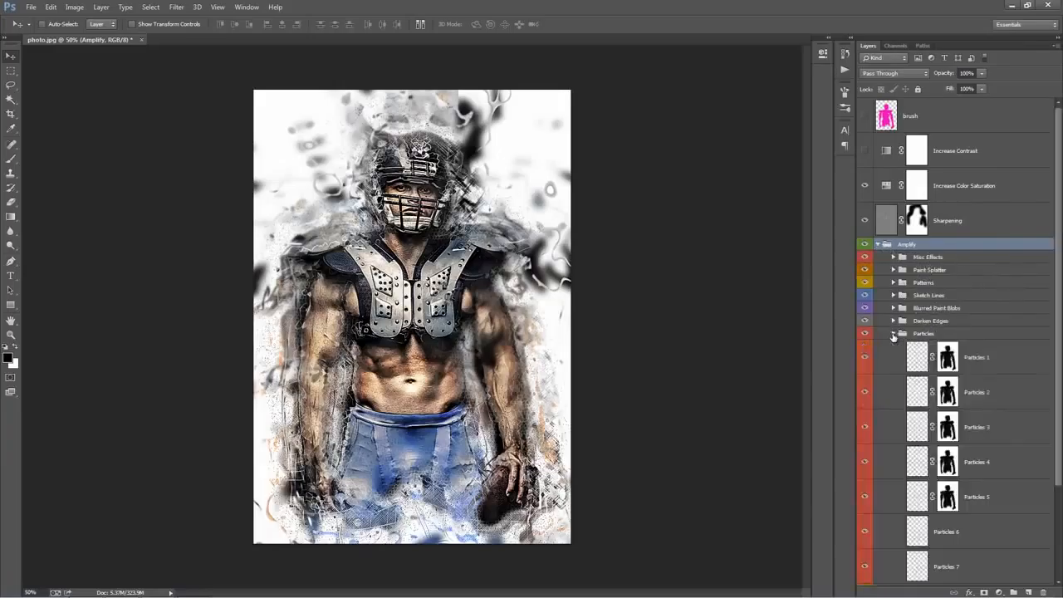
pyautogui.click(893, 332)
pyautogui.click(894, 308)
pyautogui.click(894, 308)
pyautogui.click(893, 308)
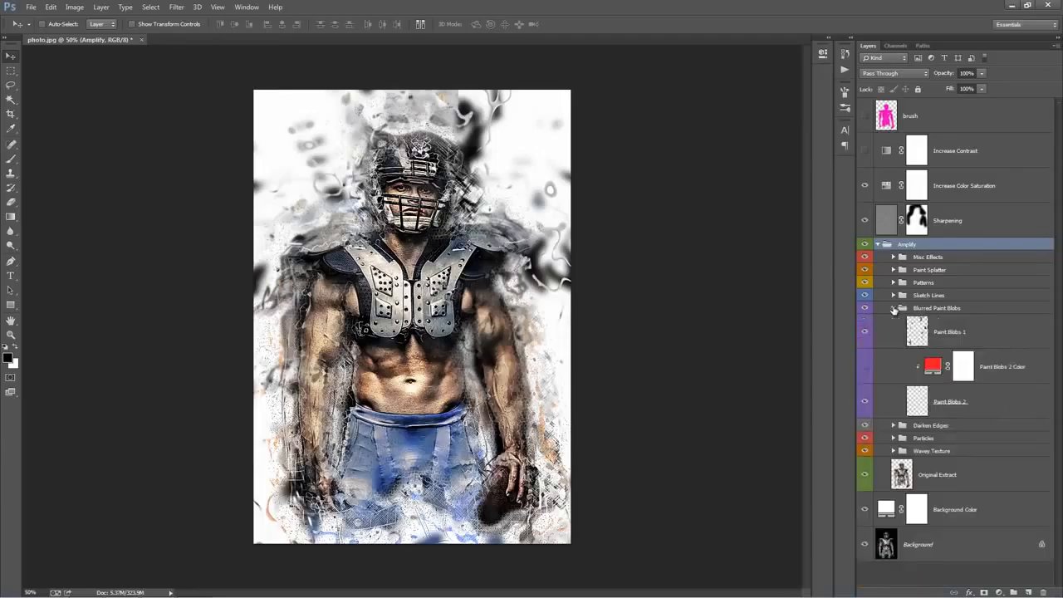
pyautogui.click(893, 308)
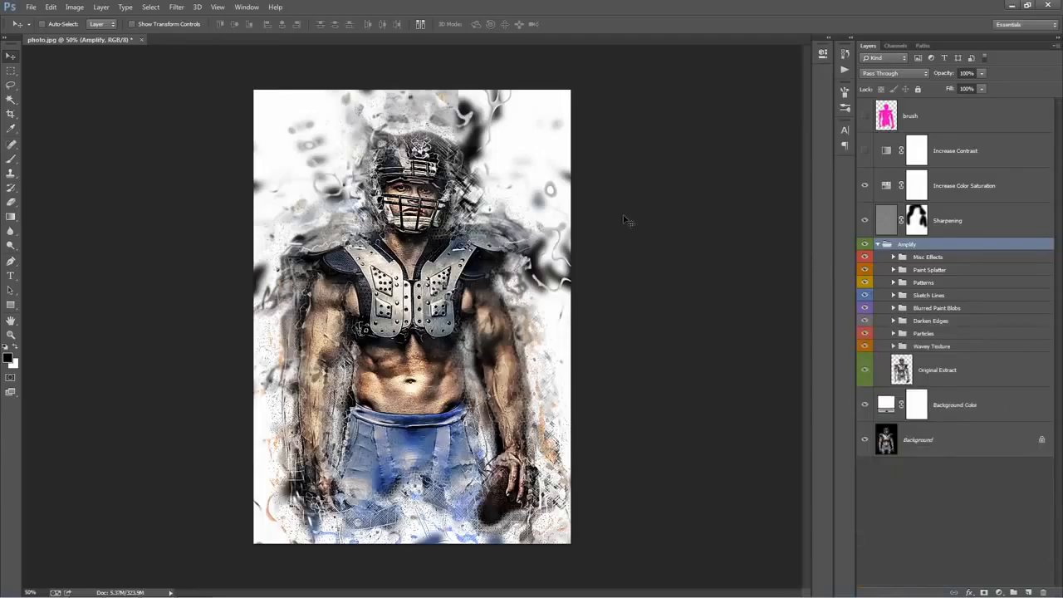
# Expand the Misc Effects group inside Amplify and look through its layers
pyautogui.click(968, 258)
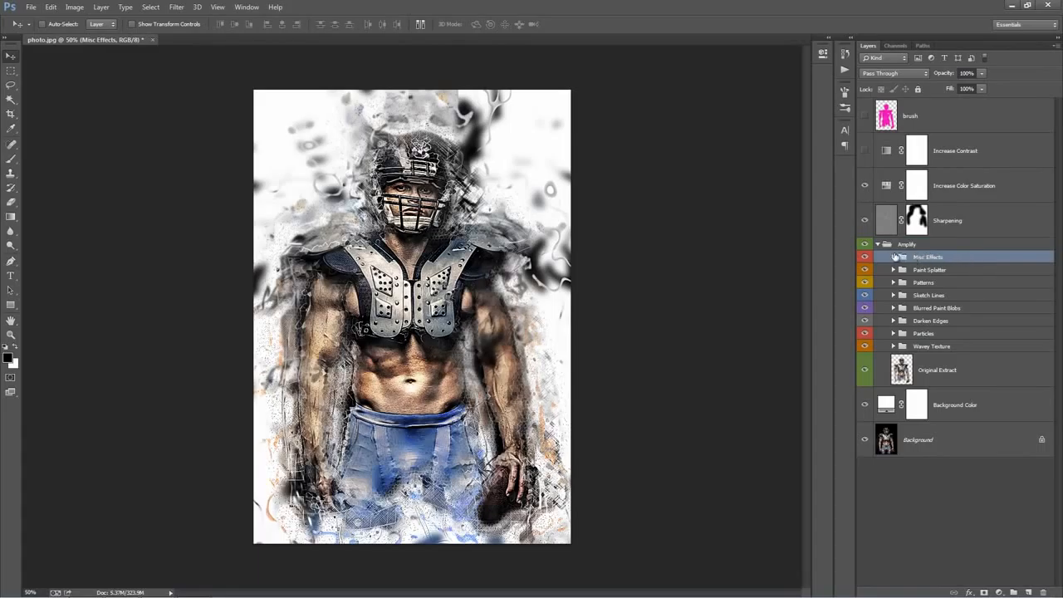
pyautogui.click(894, 258)
pyautogui.scroll(-5, 933, 287)
pyautogui.scroll(3, 932, 287)
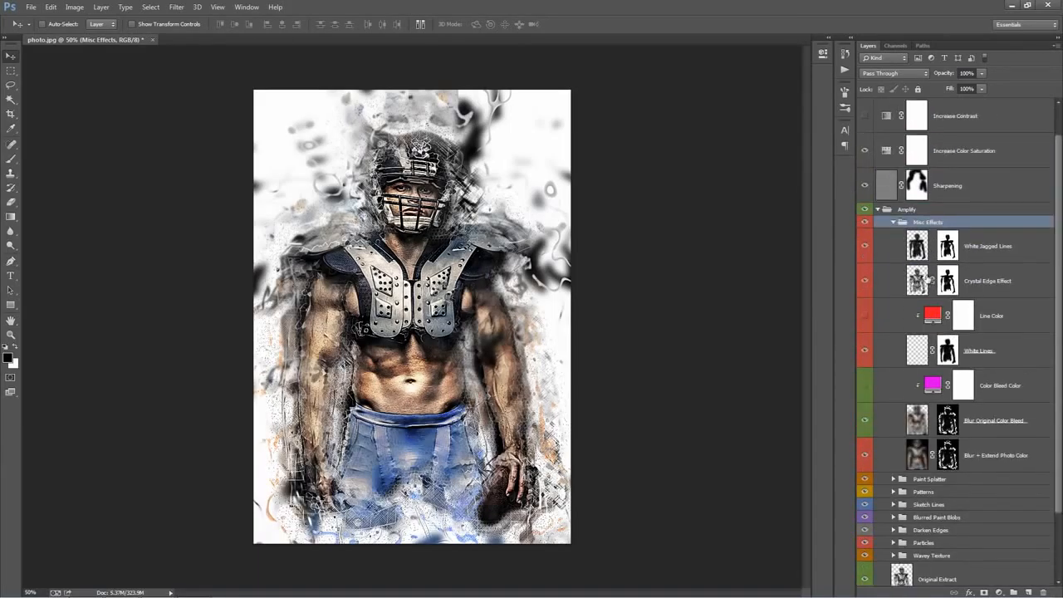
# Try shifting the entire Misc Effects group toward the upper right of the canvas, and undo the move
pyautogui.click(1000, 249)
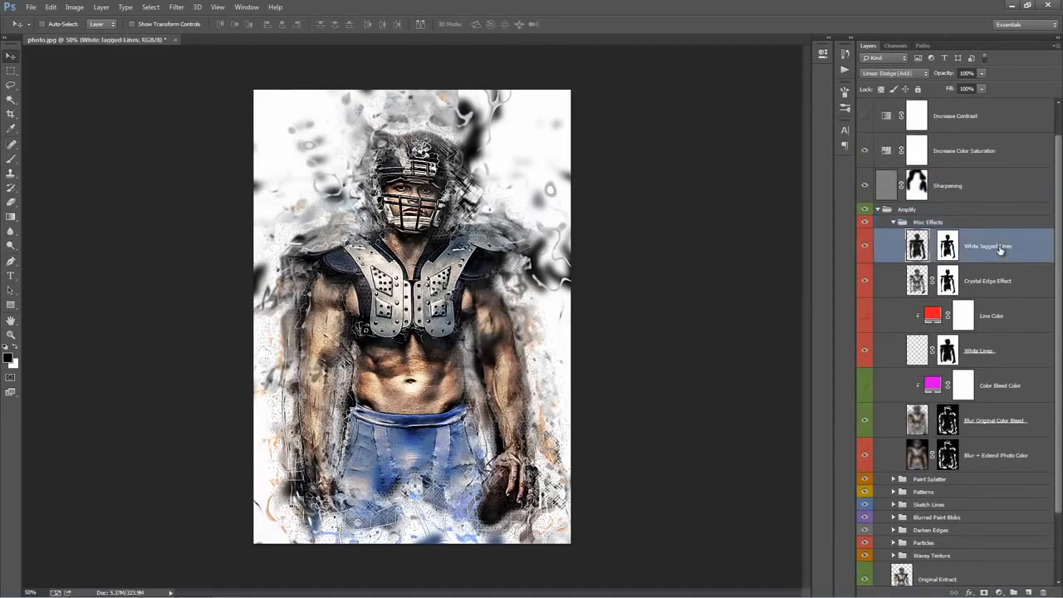
pyautogui.click(928, 223)
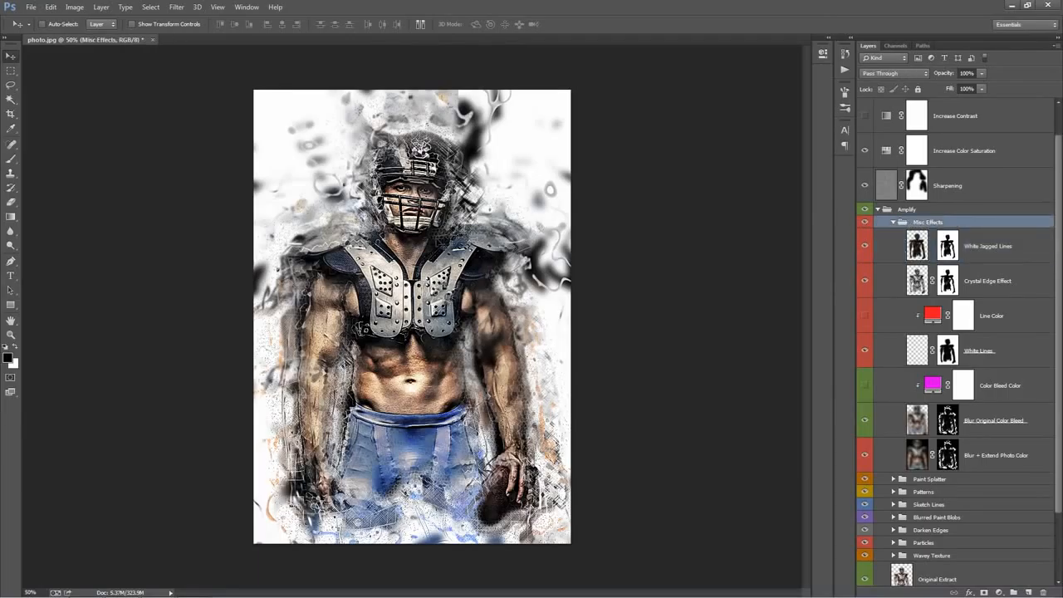
pyautogui.moveTo(445, 244); pyautogui.dragTo(560, 176)
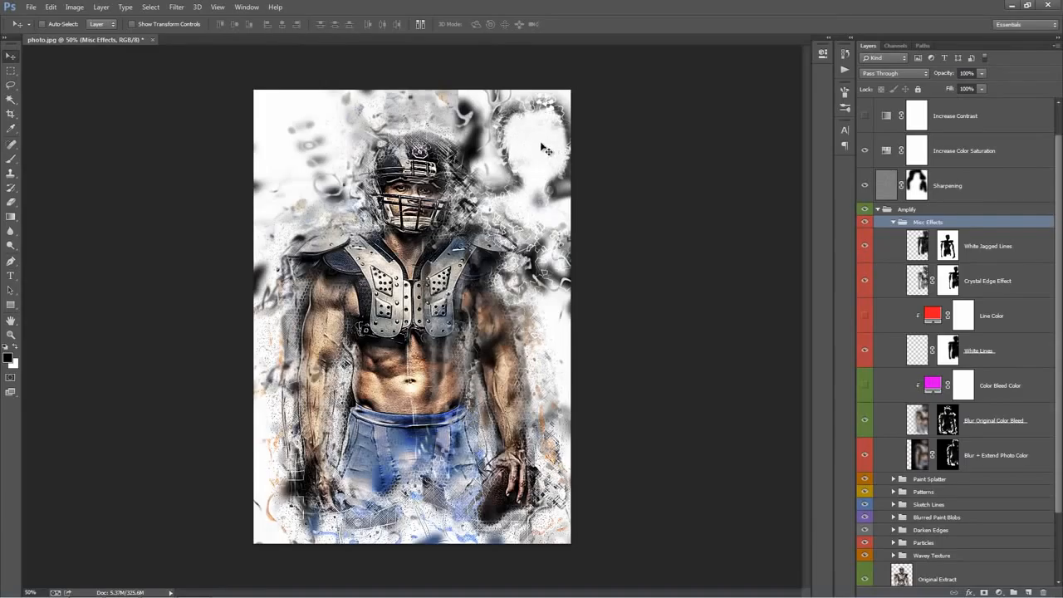
pyautogui.hotkey('ctrl', 'z')
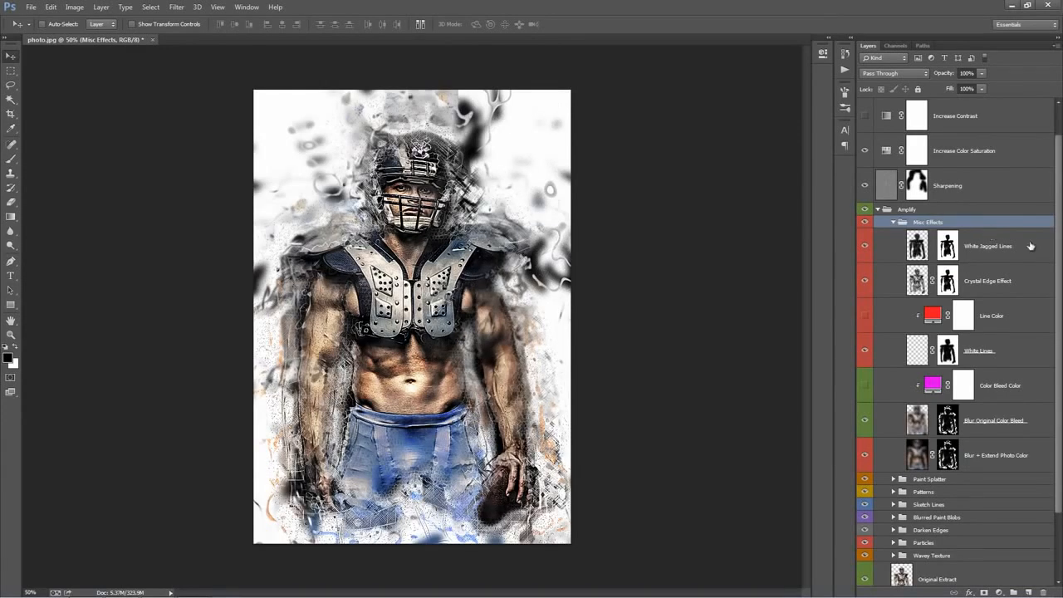
# Try moving the Crystal Edge Effect layer toward the upper right of the canvas, and undo the move
pyautogui.click(931, 248)
pyautogui.moveTo(469, 169); pyautogui.dragTo(465, 154)
pyautogui.click(980, 282)
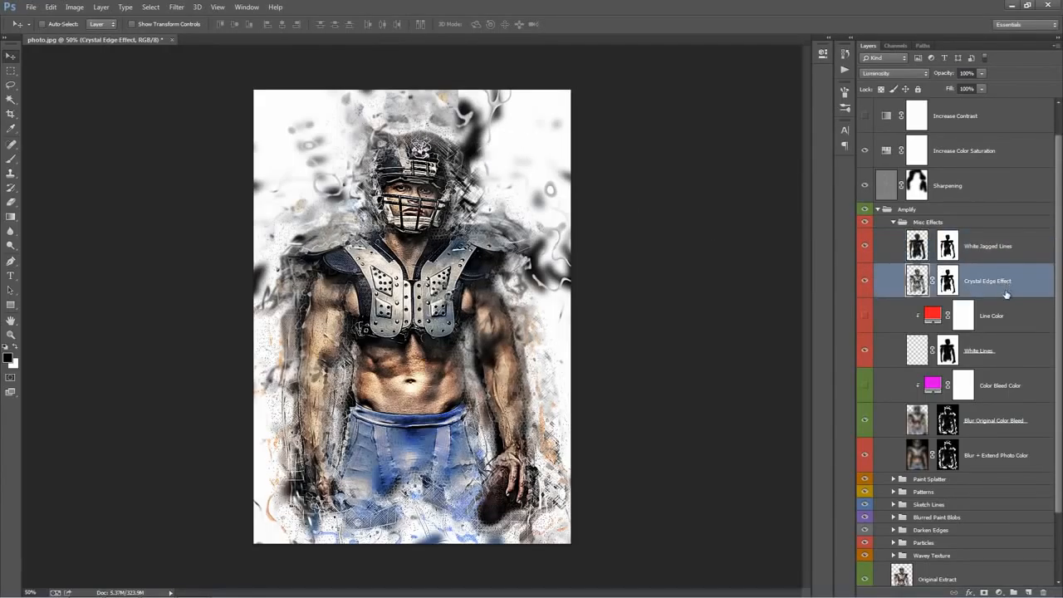
pyautogui.moveTo(459, 203); pyautogui.dragTo(585, 164)
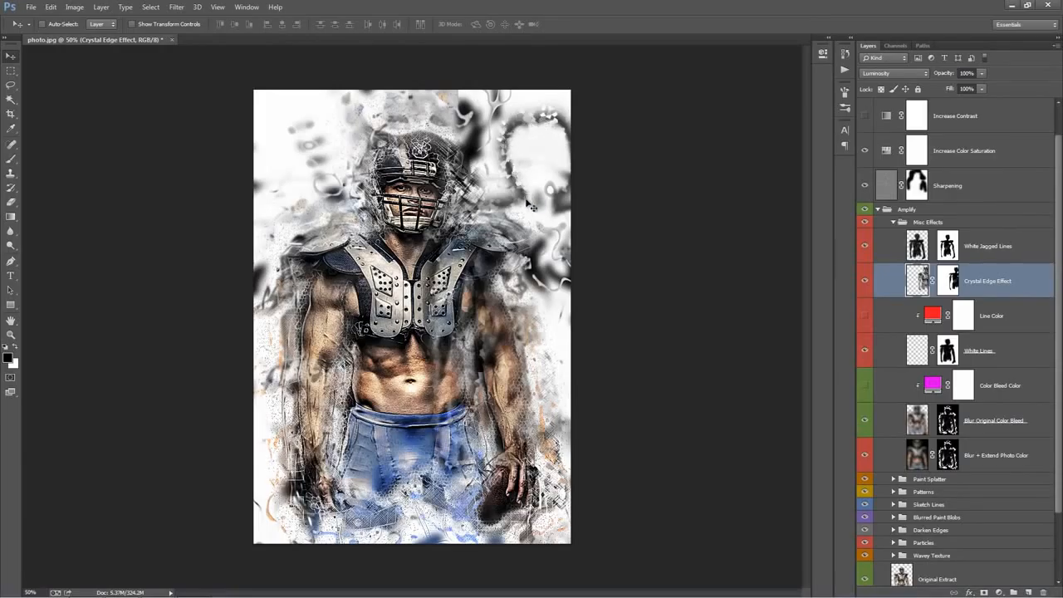
pyautogui.hotkey('ctrl', 'z')
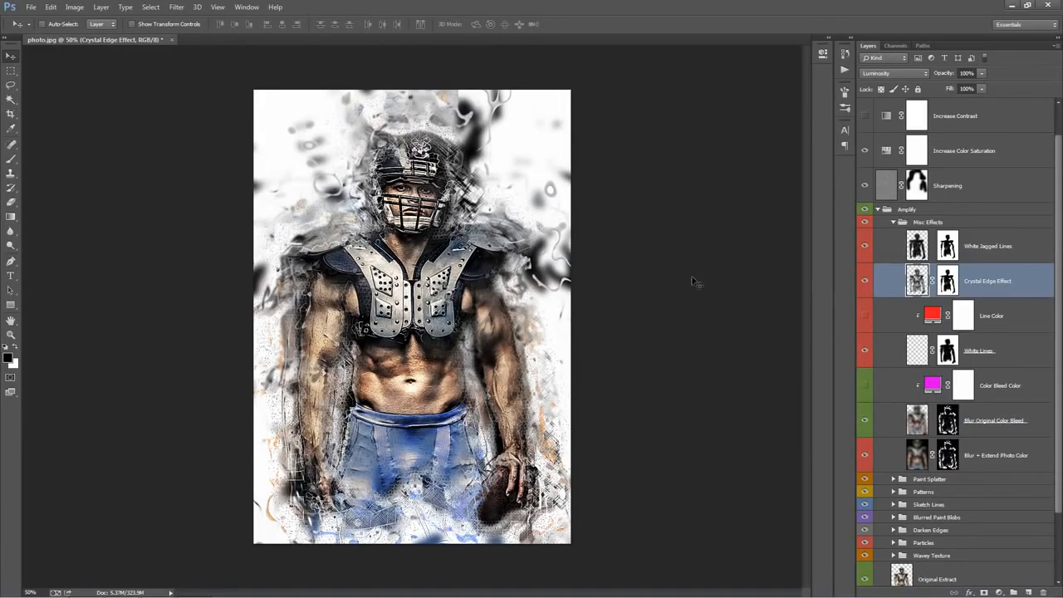
# Select the White Lines layer in the Misc Effects group and nudge it slightly near the player's helmet
pyautogui.scroll(-2, 1002, 287)
pyautogui.click(1001, 279)
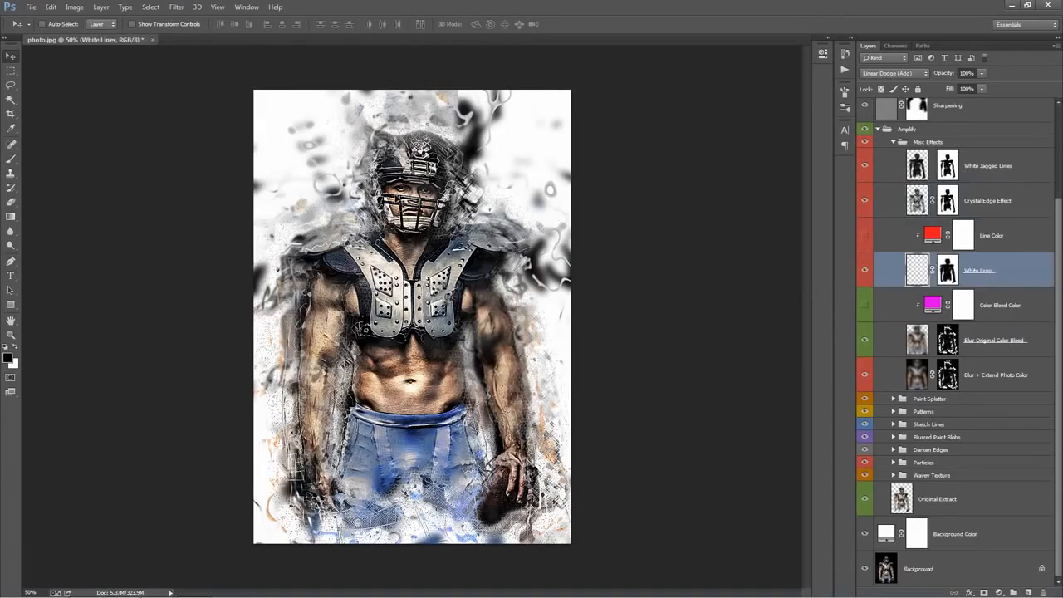
pyautogui.moveTo(417, 146); pyautogui.dragTo(421, 147)
# Show the Line Color layer above White Lines and change its fill from red to bright blue
pyautogui.click(879, 237)
pyautogui.click(864, 238)
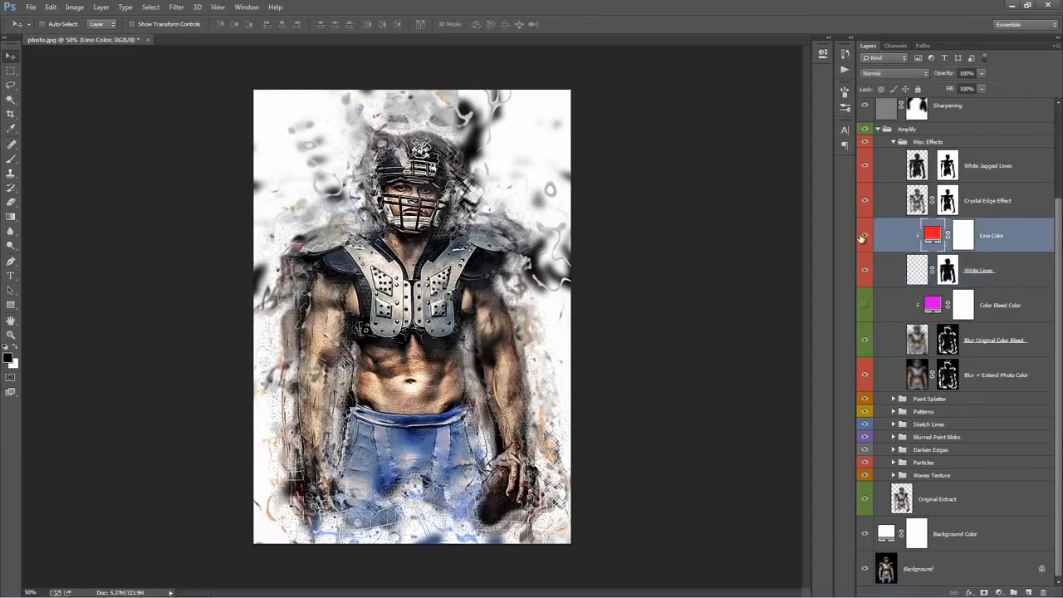
pyautogui.doubleClick(931, 238)
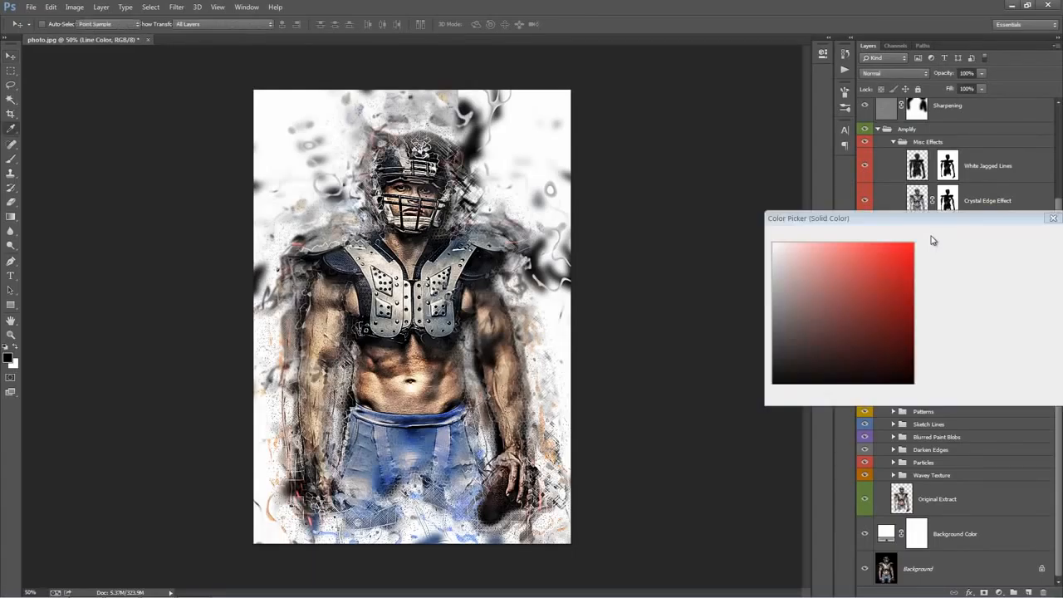
pyautogui.click(927, 306)
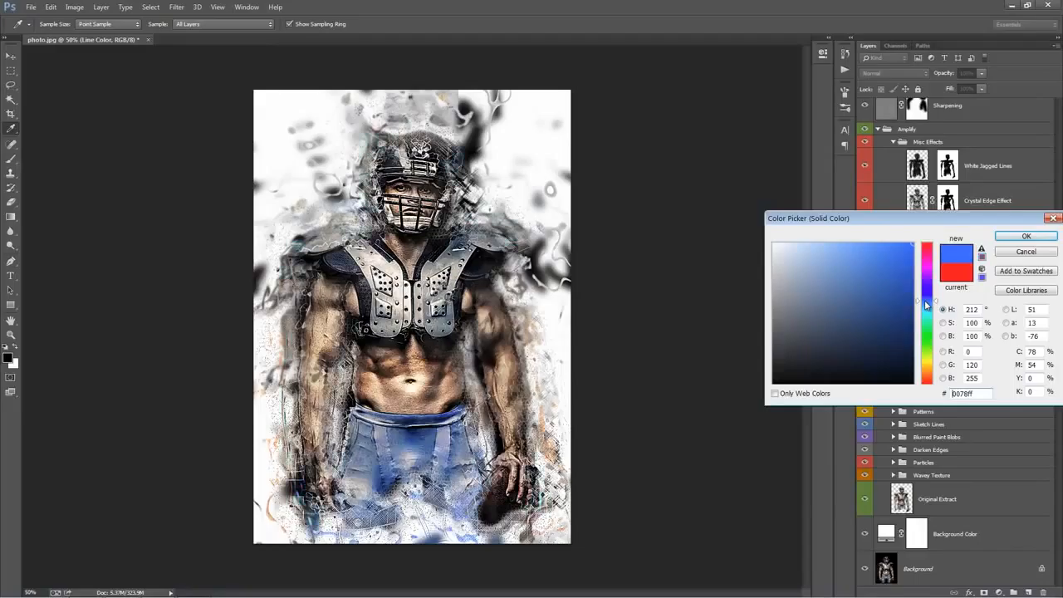
pyautogui.moveTo(926, 304); pyautogui.dragTo(929, 306)
pyautogui.click(1020, 238)
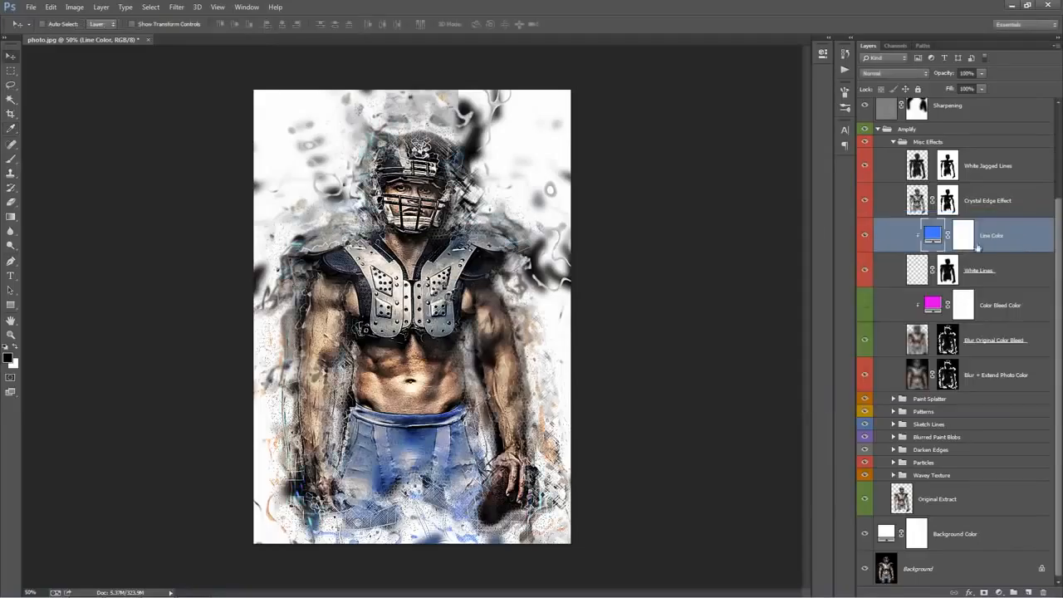
# Show the Color Bleed Color layer and set its fill to blue #126ed5
pyautogui.click(986, 312)
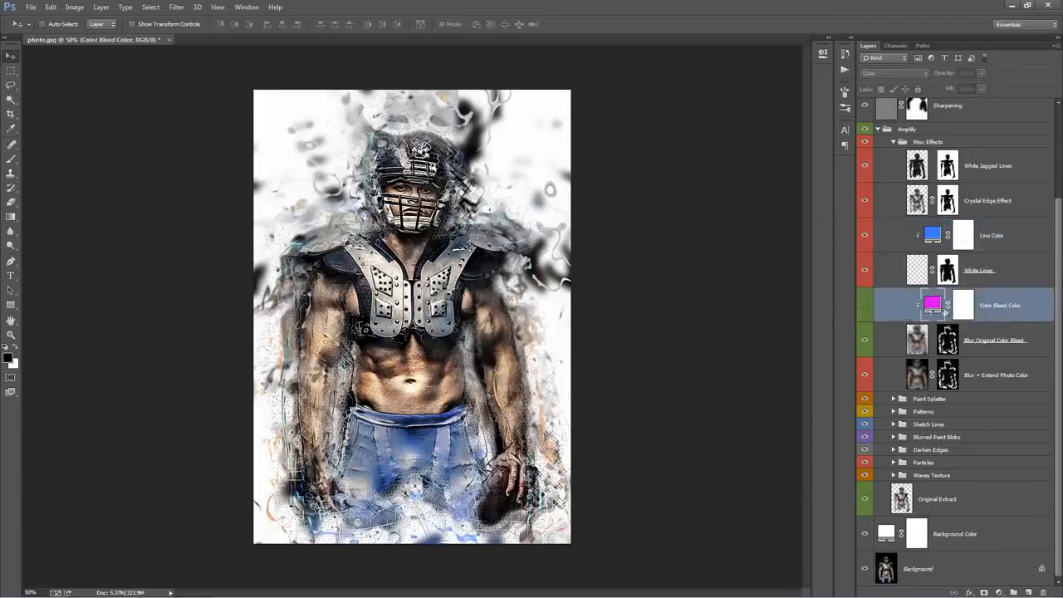
pyautogui.click(864, 306)
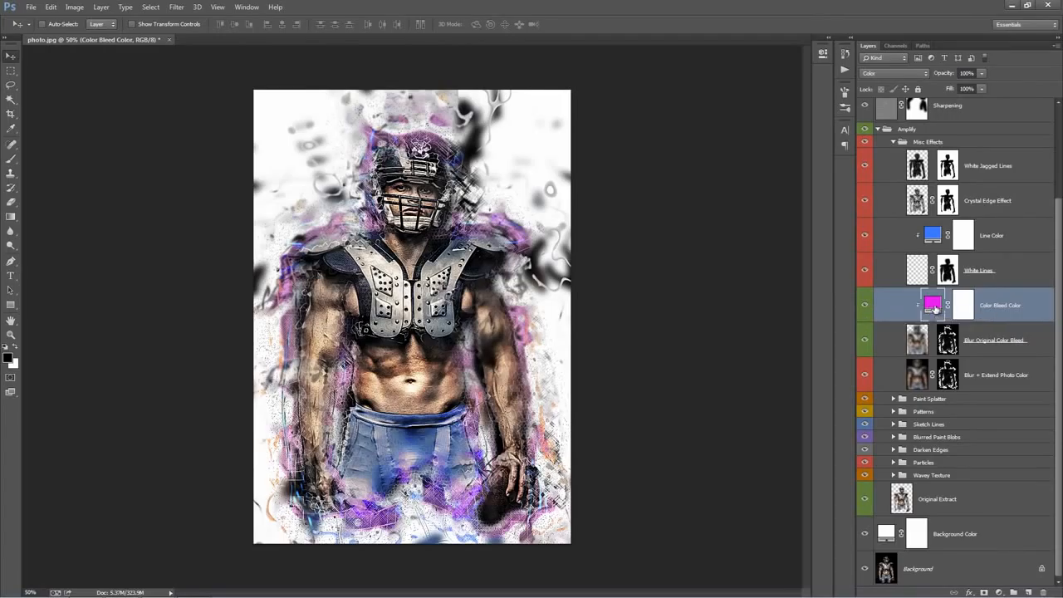
pyautogui.doubleClick(933, 305)
pyautogui.click(928, 304)
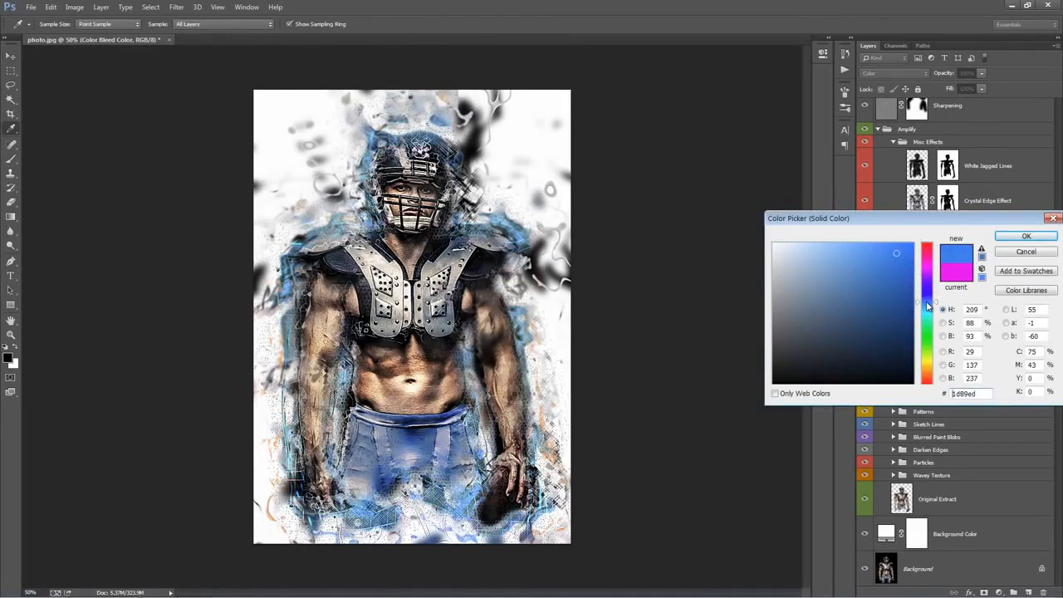
pyautogui.moveTo(928, 308); pyautogui.dragTo(928, 305)
pyautogui.moveTo(897, 259); pyautogui.dragTo(901, 266)
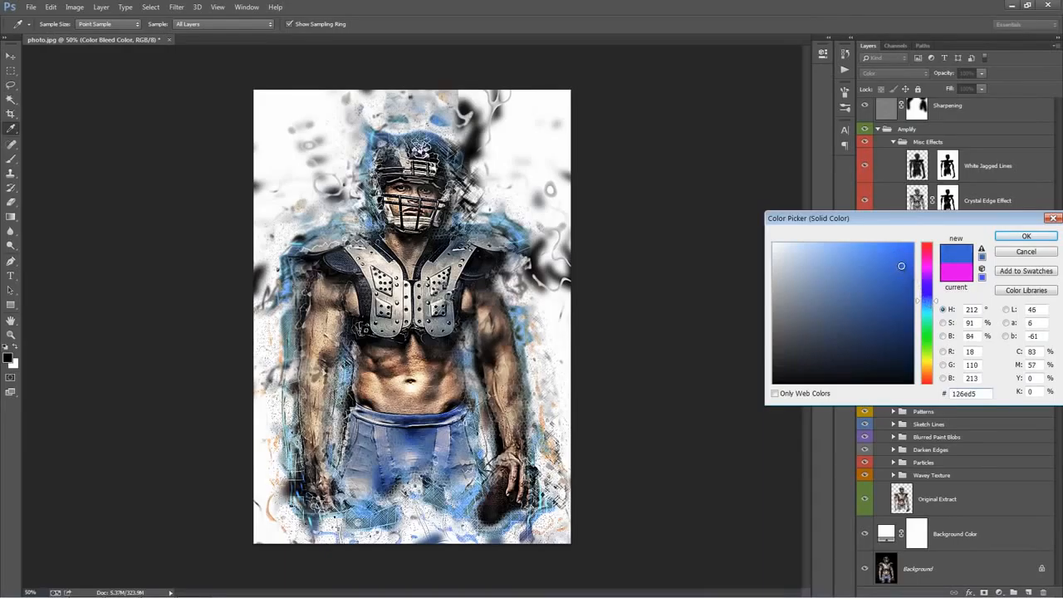
pyautogui.click(1013, 238)
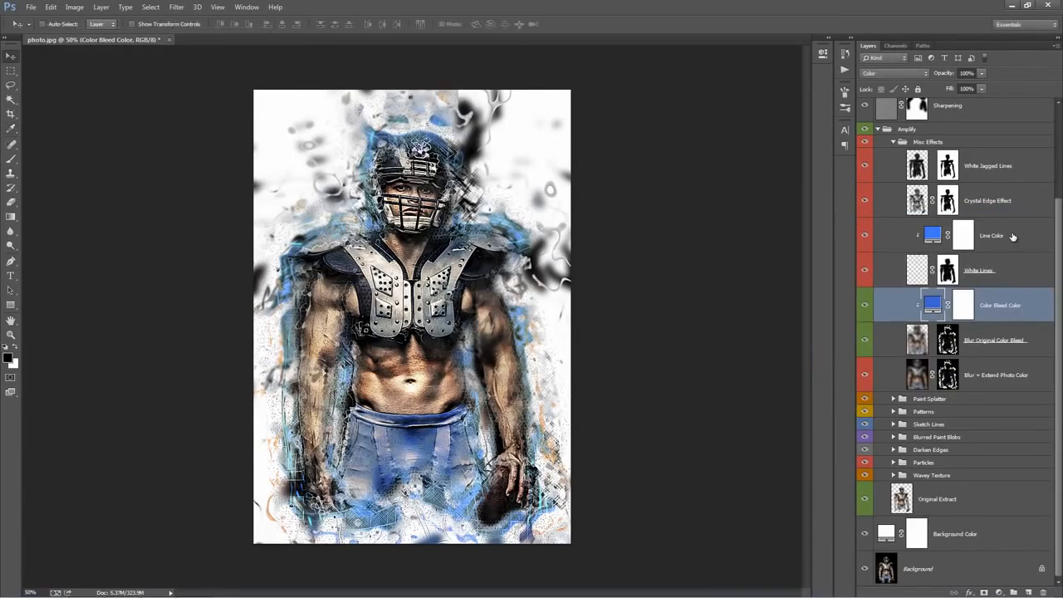
# Look at the Blur Original Color Bleed and Blur + Extend Photo Color layers, and collapse the Misc Effects group
pyautogui.click(998, 338)
pyautogui.click(996, 374)
pyautogui.click(893, 142)
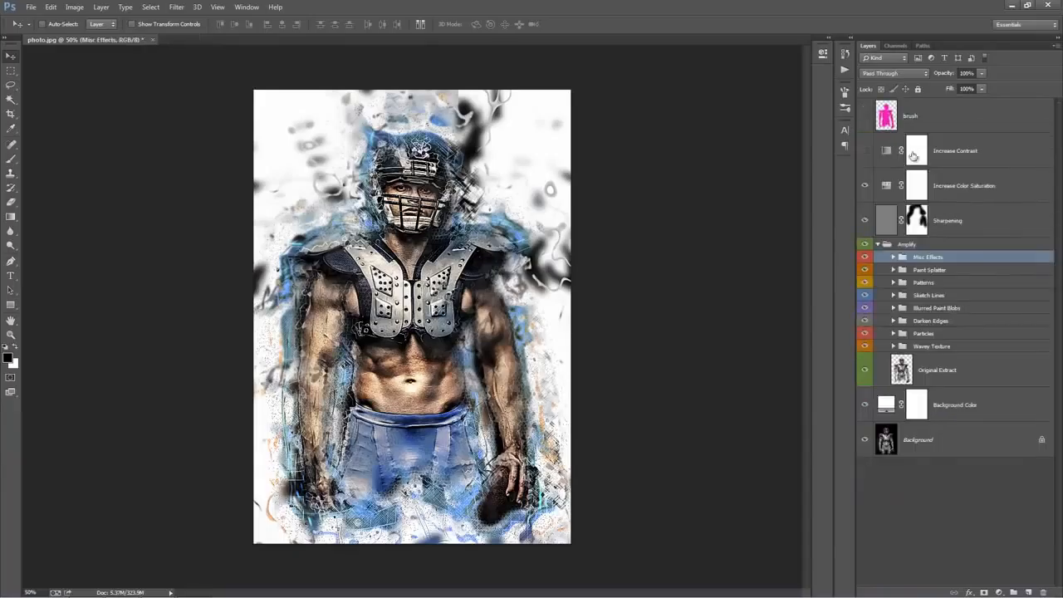
# Toggle the visibility of the Paint Splatter group several times to compare the image with and without it
pyautogui.click(937, 270)
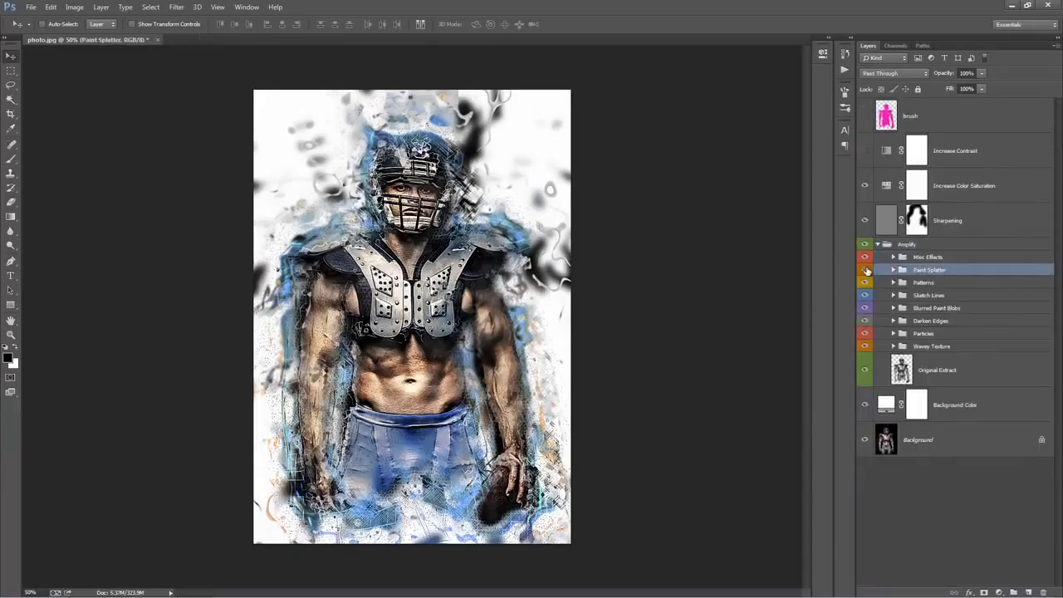
pyautogui.click(866, 270)
pyautogui.click(866, 270)
pyautogui.click(866, 271)
pyautogui.click(866, 270)
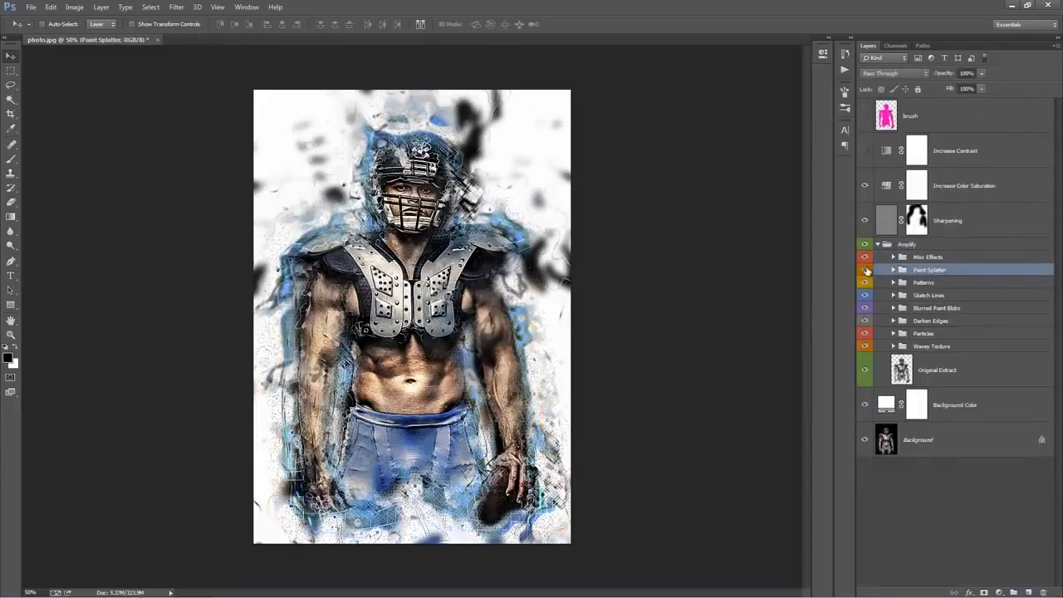
pyautogui.click(866, 271)
pyautogui.click(866, 270)
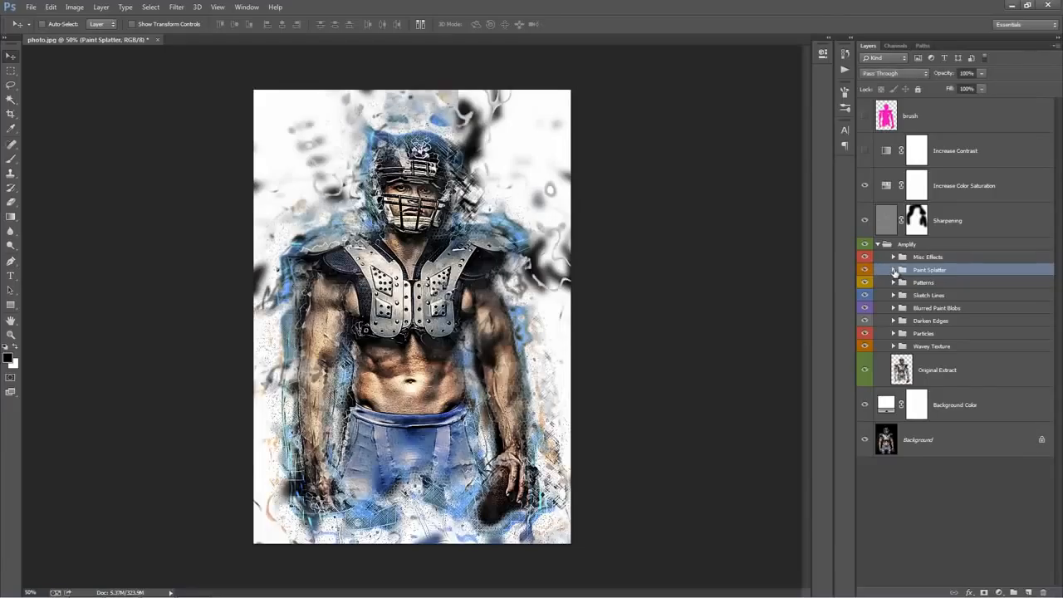
# Expand the Paint Splatter group and look through the Paint Splatter 1, 2 and 3 layers
pyautogui.click(894, 270)
pyautogui.scroll(-2, 894, 274)
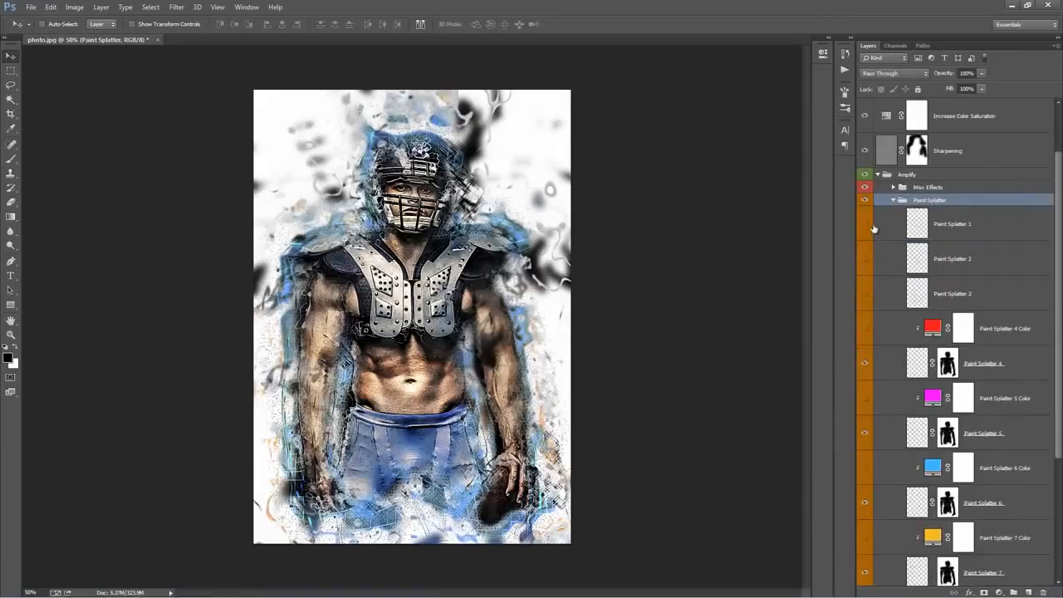
pyautogui.click(987, 226)
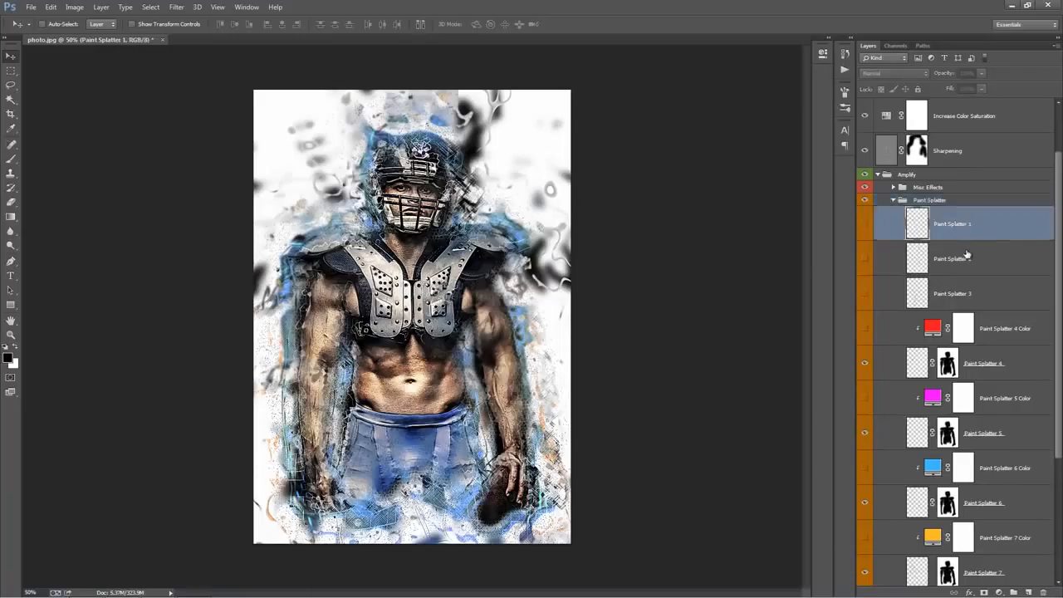
pyautogui.click(969, 258)
pyautogui.click(971, 231)
pyautogui.click(971, 287)
# Turn on only Paint Splatter 1 of the first three splatter layers and move it toward the canvas's upper right
pyautogui.moveTo(864, 225); pyautogui.dragTo(865, 297)
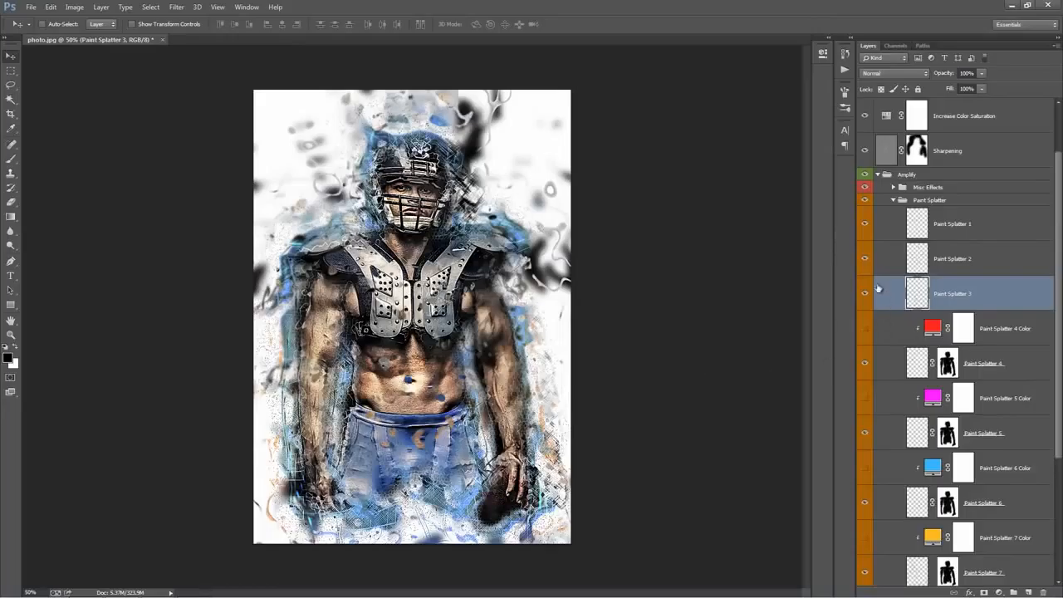
pyautogui.moveTo(864, 258); pyautogui.dragTo(866, 293)
pyautogui.click(895, 215)
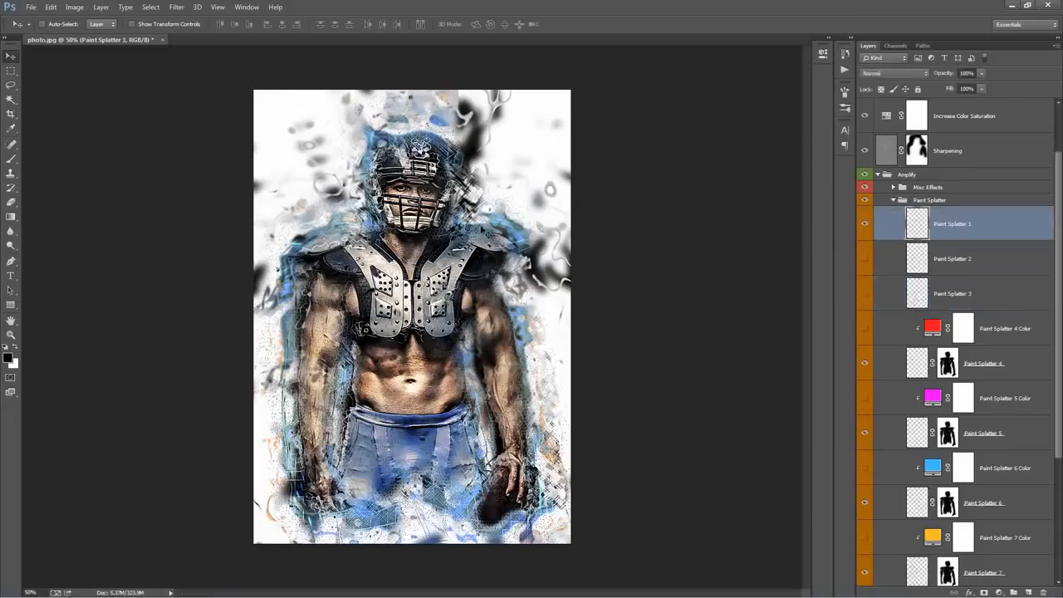
pyautogui.moveTo(439, 247)
pyautogui.mouseDown()
pyautogui.moveTo(514, 156)
pyautogui.moveTo(539, 101)
pyautogui.mouseUp()
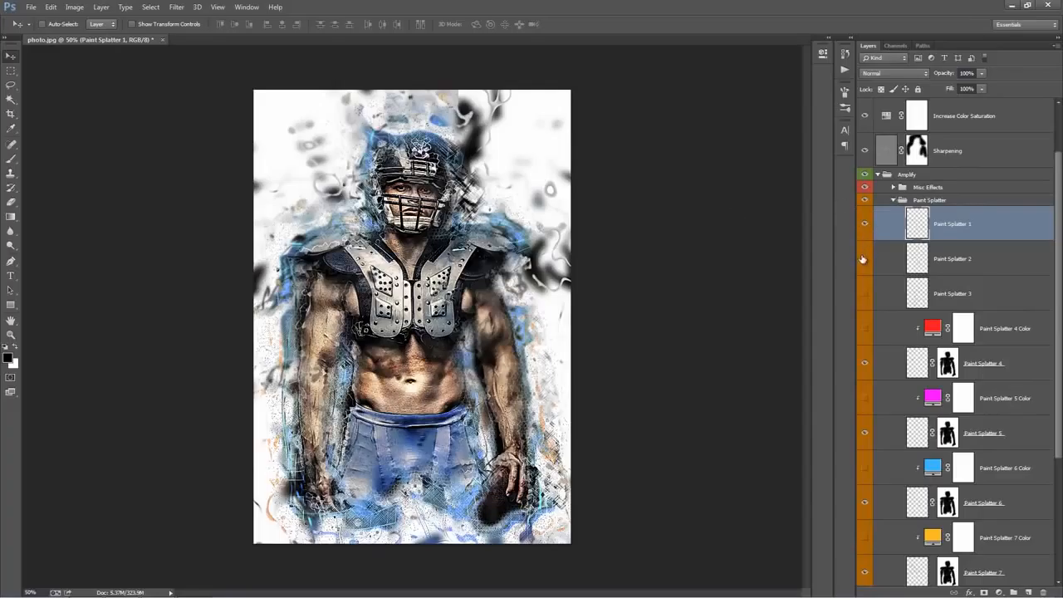
# Show the Paint Splatter 2 and Paint Splatter 3 layers and reposition each over the player's torso
pyautogui.click(984, 259)
pyautogui.moveTo(443, 346); pyautogui.dragTo(445, 364)
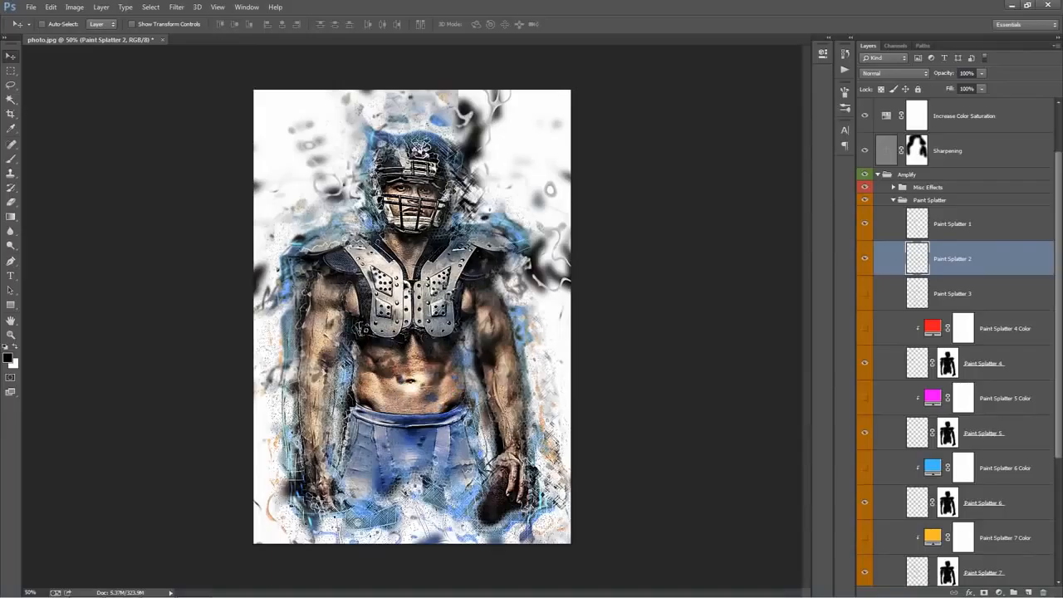
pyautogui.click(866, 293)
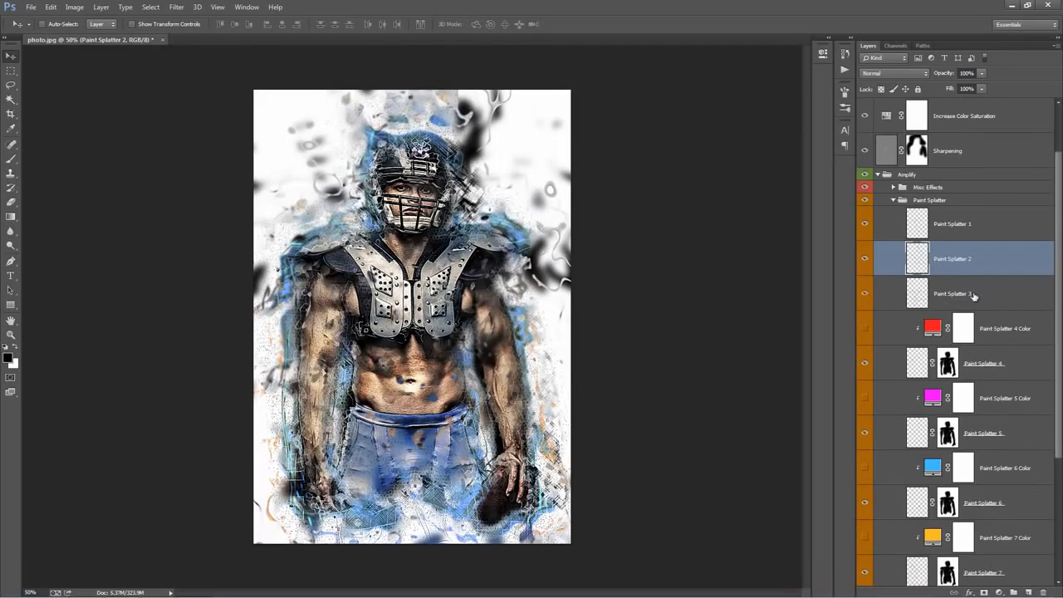
pyautogui.click(972, 296)
pyautogui.moveTo(409, 302); pyautogui.dragTo(418, 255)
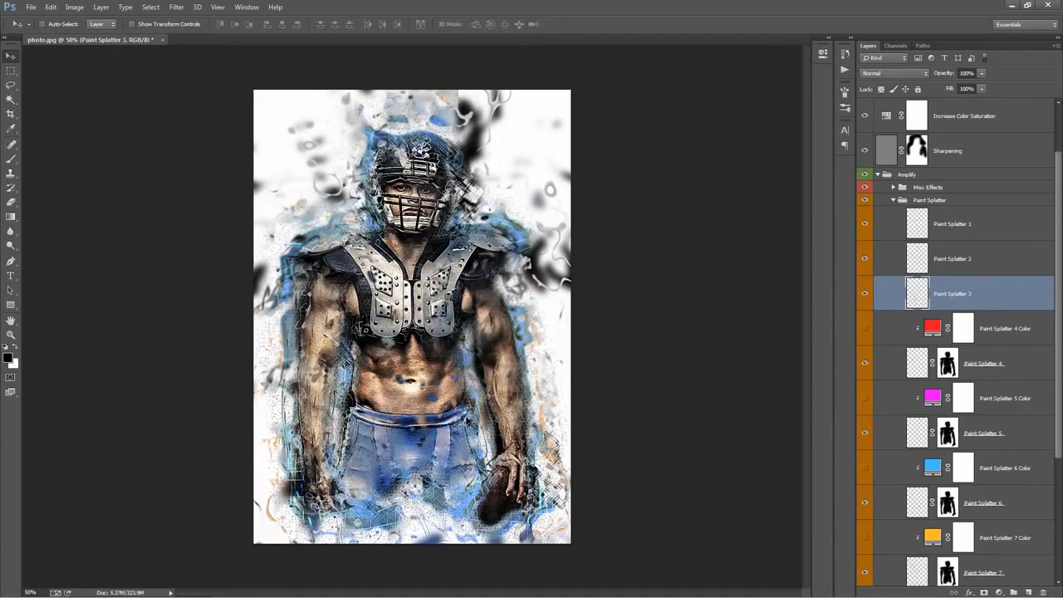
# Examine the paint splatters on the player's abdomen up close, and fit the whole image back in view
pyautogui.hotkey('ctrl', 'space')
pyautogui.moveTo(425, 417); pyautogui.dragTo(471, 408)
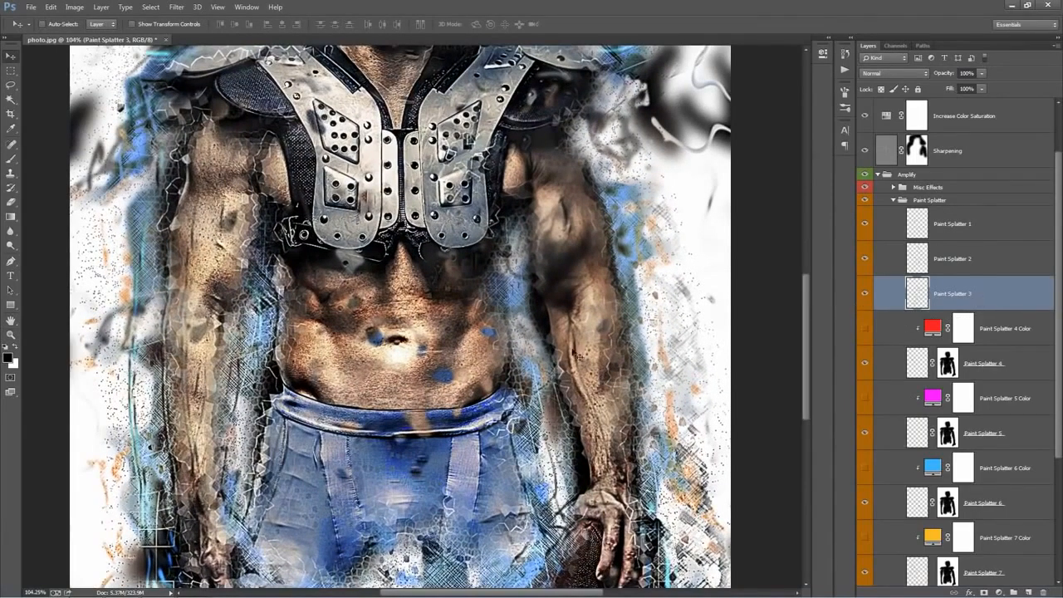
pyautogui.moveTo(514, 335); pyautogui.dragTo(484, 340)
pyautogui.moveTo(458, 393); pyautogui.dragTo(460, 395)
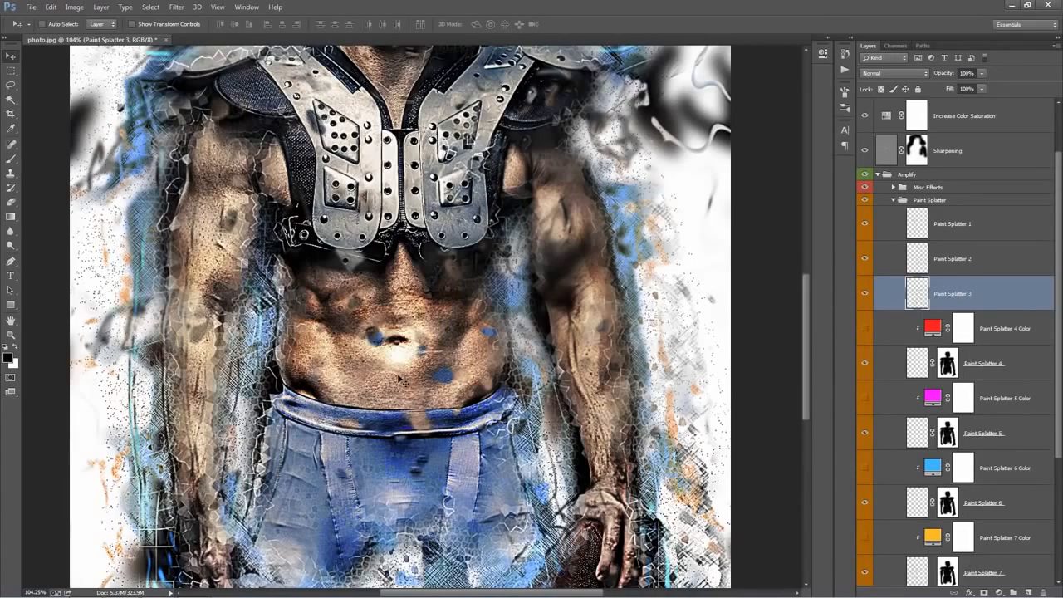
pyautogui.hotkey('ctrl', '0')
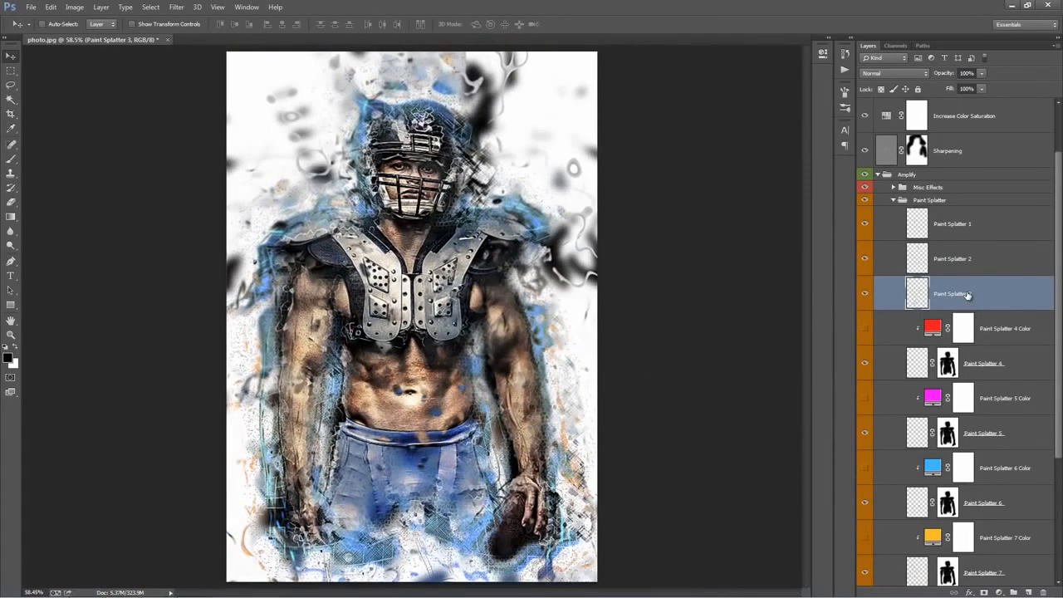
# Duplicate the Paint Splatter 3 layer, shift the copy up and to the right on the canvas, and hide it
pyautogui.moveTo(967, 294); pyautogui.dragTo(967, 306)
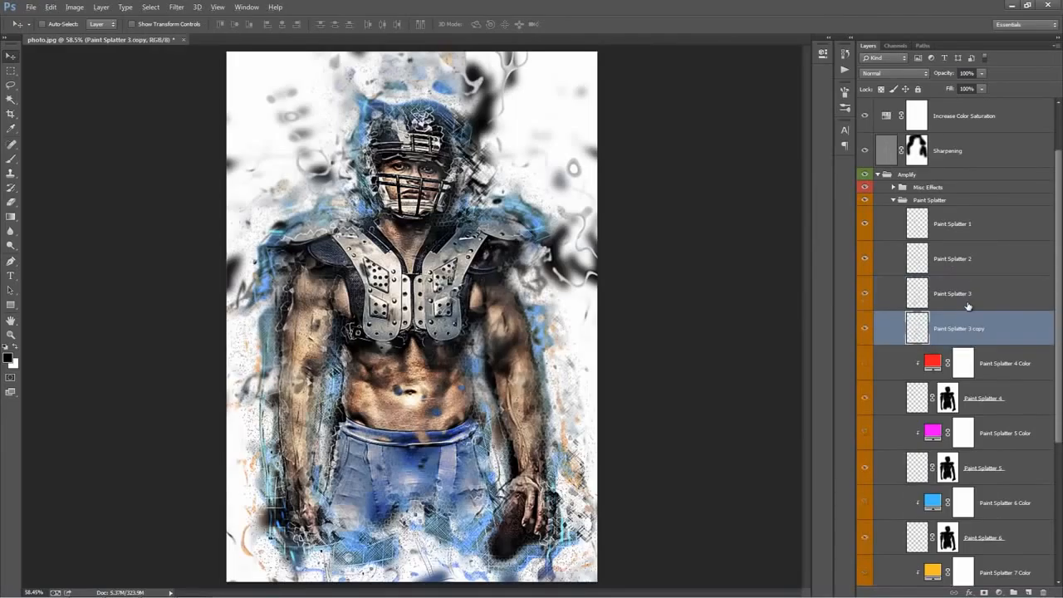
pyautogui.moveTo(638, 288)
pyautogui.mouseDown()
pyautogui.moveTo(650, 230)
pyautogui.moveTo(677, 203)
pyautogui.mouseUp()
pyautogui.click(866, 328)
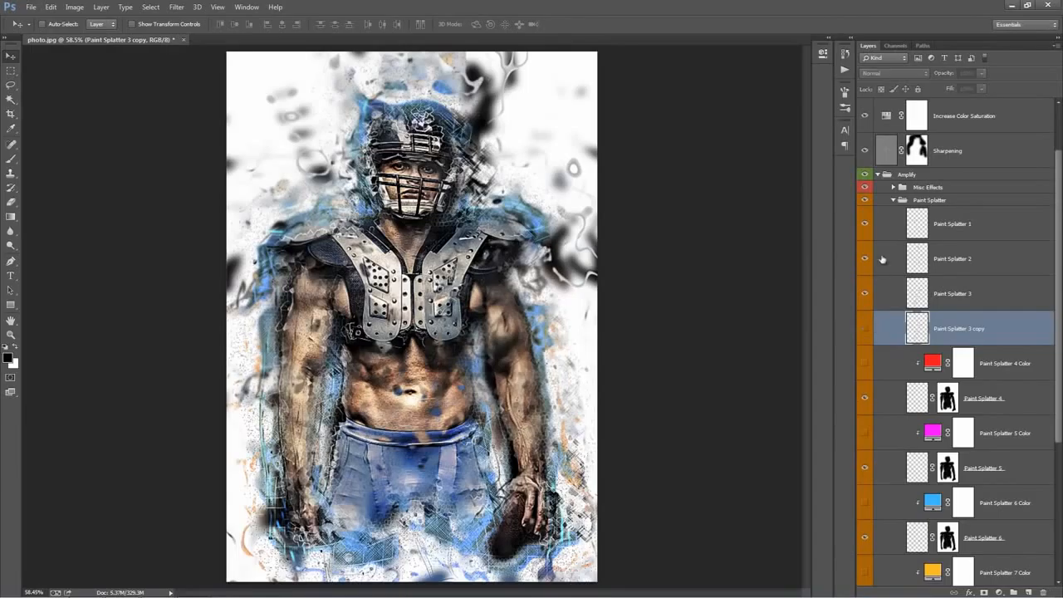
# Show the color fill layers for Paint Splatter 4, 5, 6 and 7
pyautogui.scroll(-4, 964, 290)
pyautogui.click(1001, 235)
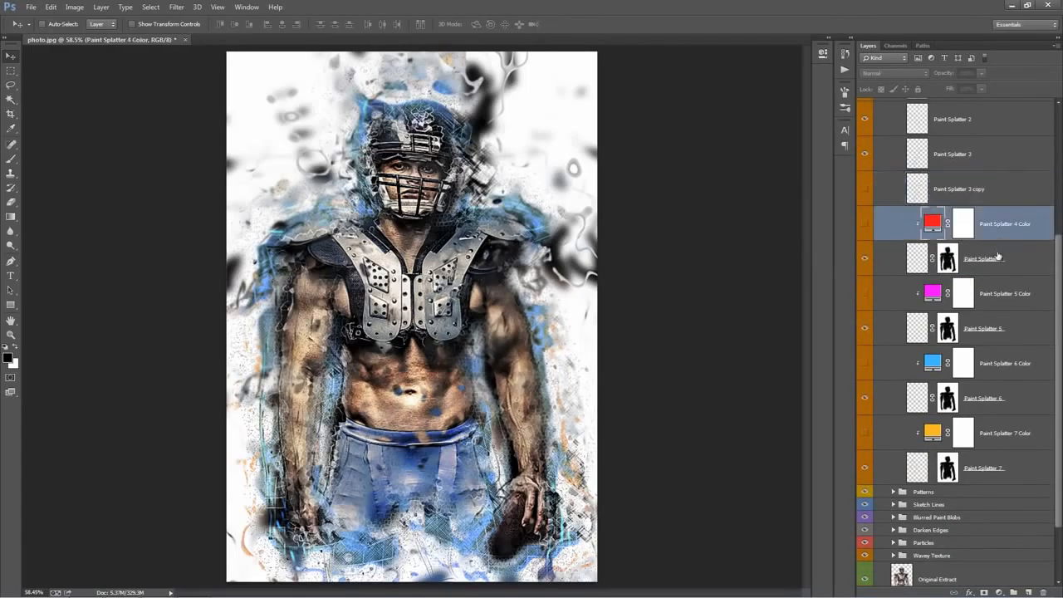
pyautogui.click(983, 257)
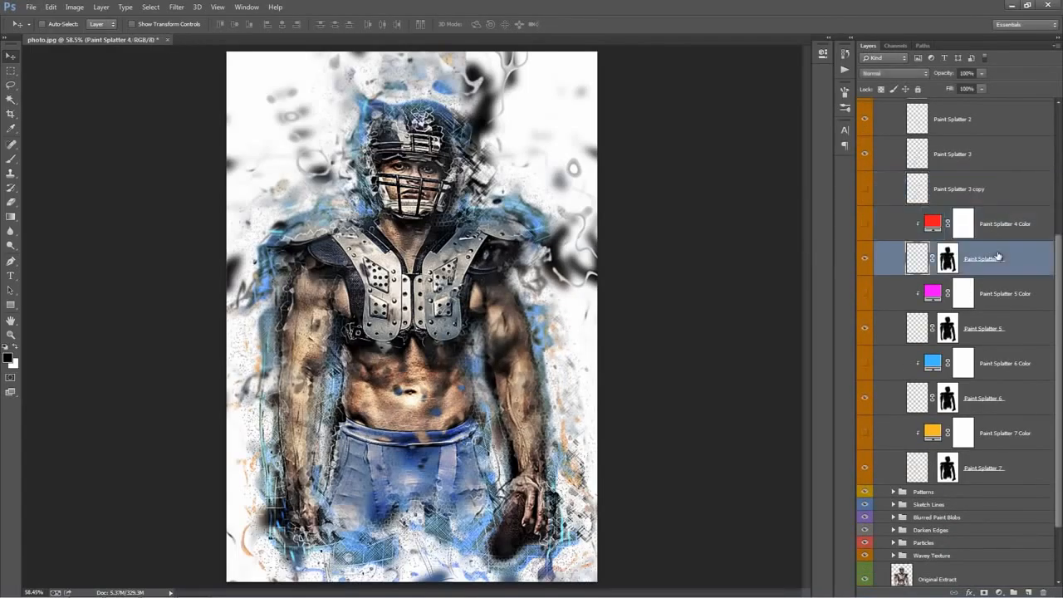
pyautogui.click(866, 225)
pyautogui.click(869, 296)
pyautogui.click(872, 367)
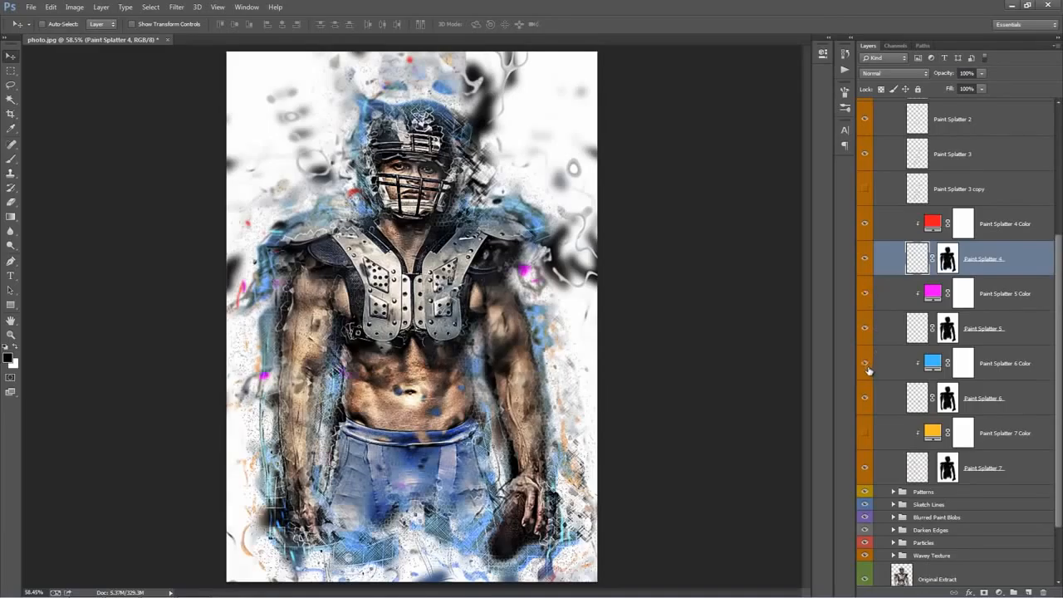
pyautogui.click(865, 435)
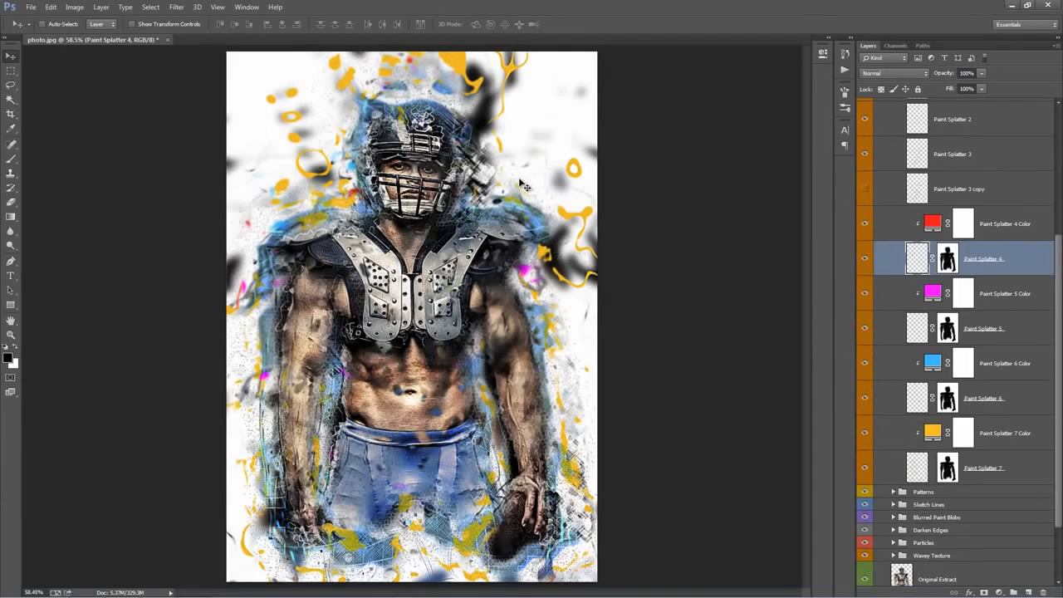
# Change the Paint Splatter 4 Color fill from red to blue
pyautogui.doubleClick(935, 227)
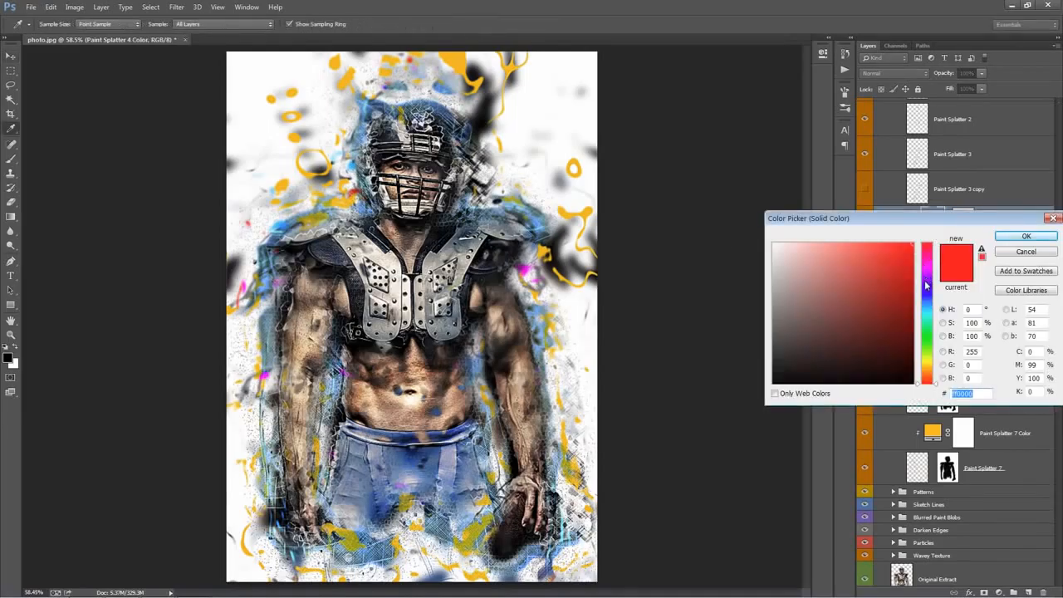
pyautogui.moveTo(928, 284); pyautogui.dragTo(928, 305)
pyautogui.click(1037, 238)
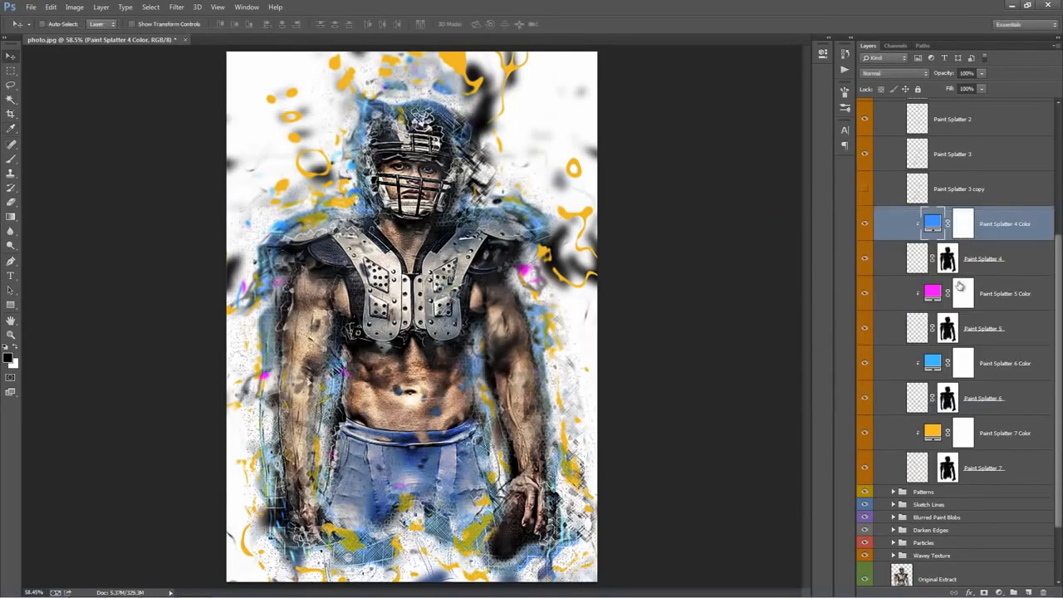
# Set the Paint Splatter 5 Color fill to blue #00a2ff and hide the Paint Splatter 7 Color layer
pyautogui.doubleClick(933, 297)
pyautogui.click(929, 307)
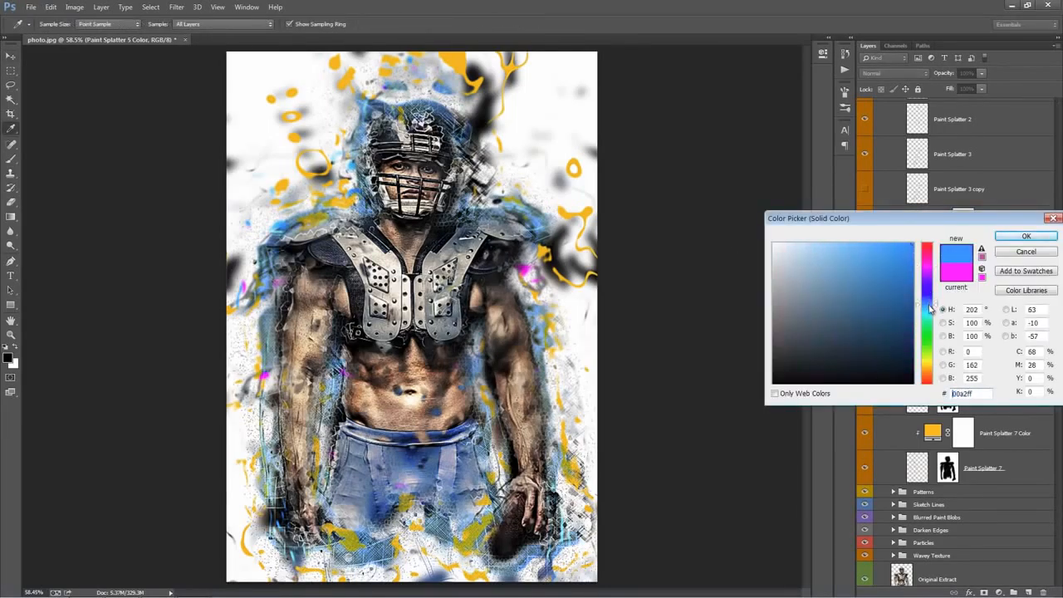
pyautogui.click(1026, 236)
pyautogui.click(866, 433)
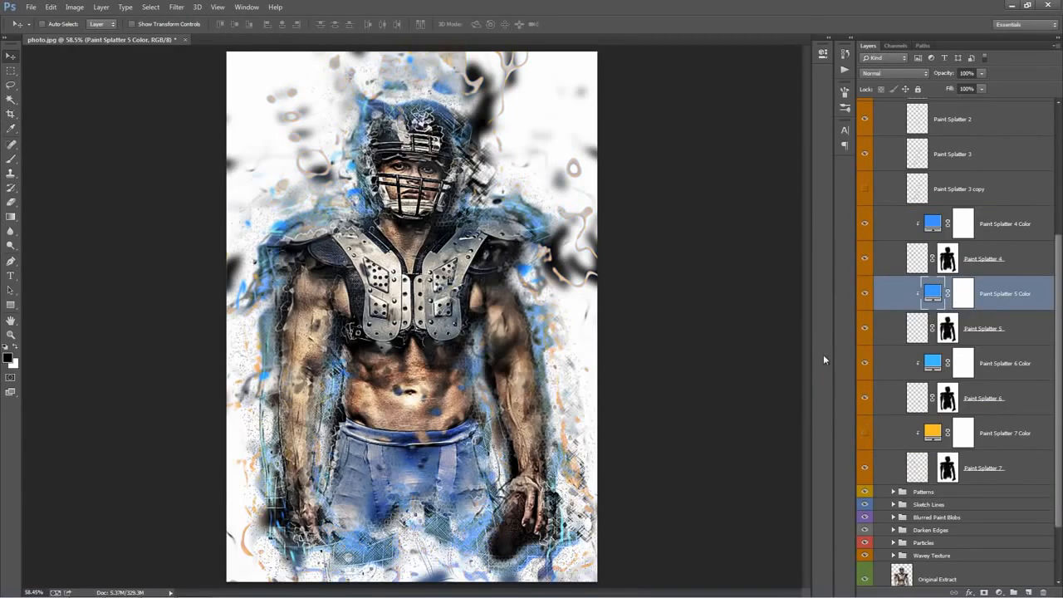
# Collapse the Paint Splatter group and expand the Patterns group to reach its layers
pyautogui.hotkey('ctrl', '-')
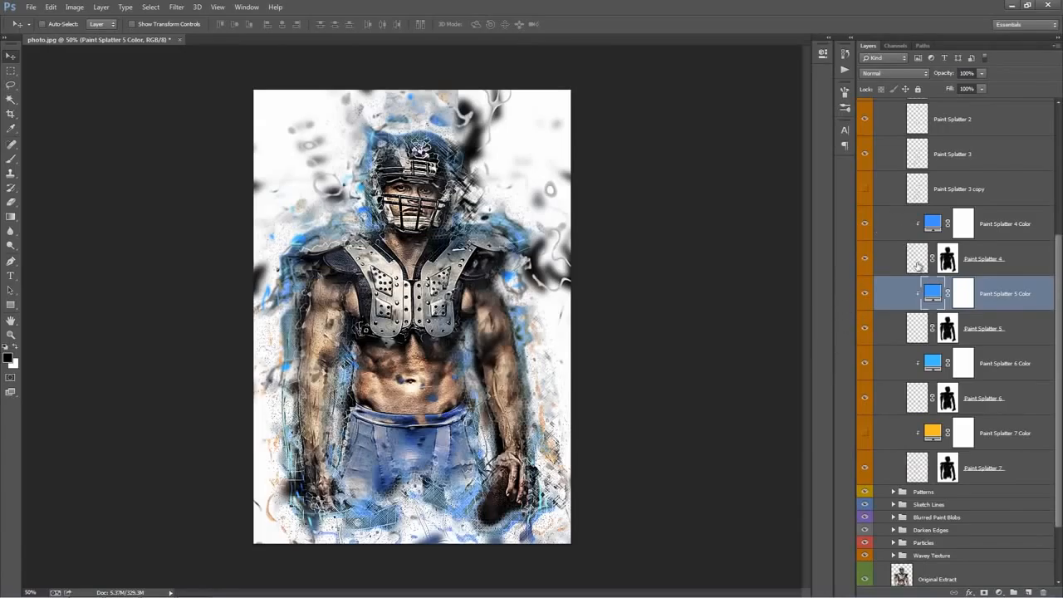
pyautogui.scroll(4, 897, 220)
pyautogui.click(892, 201)
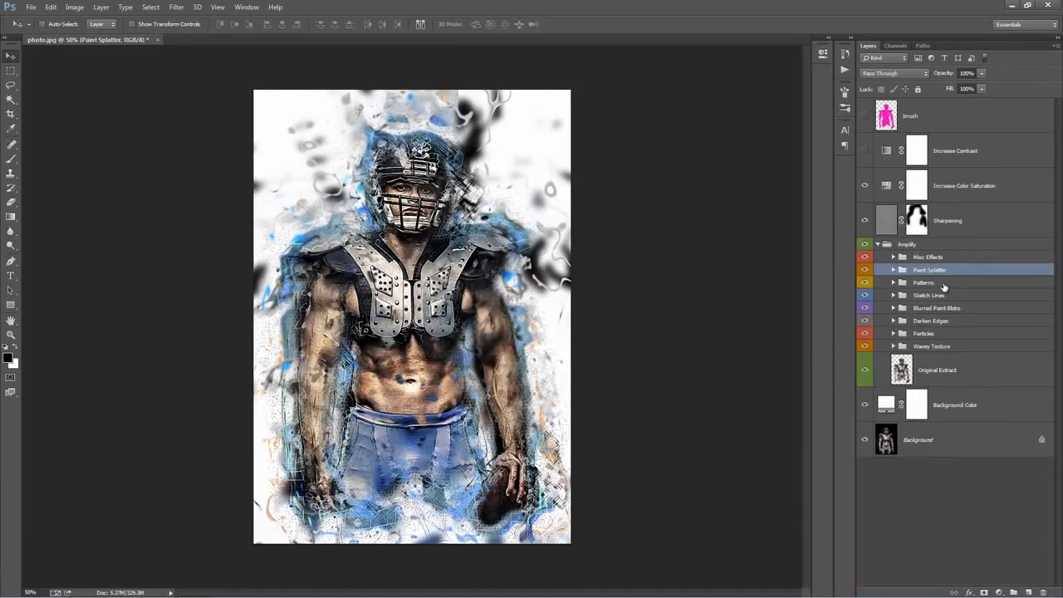
pyautogui.click(943, 283)
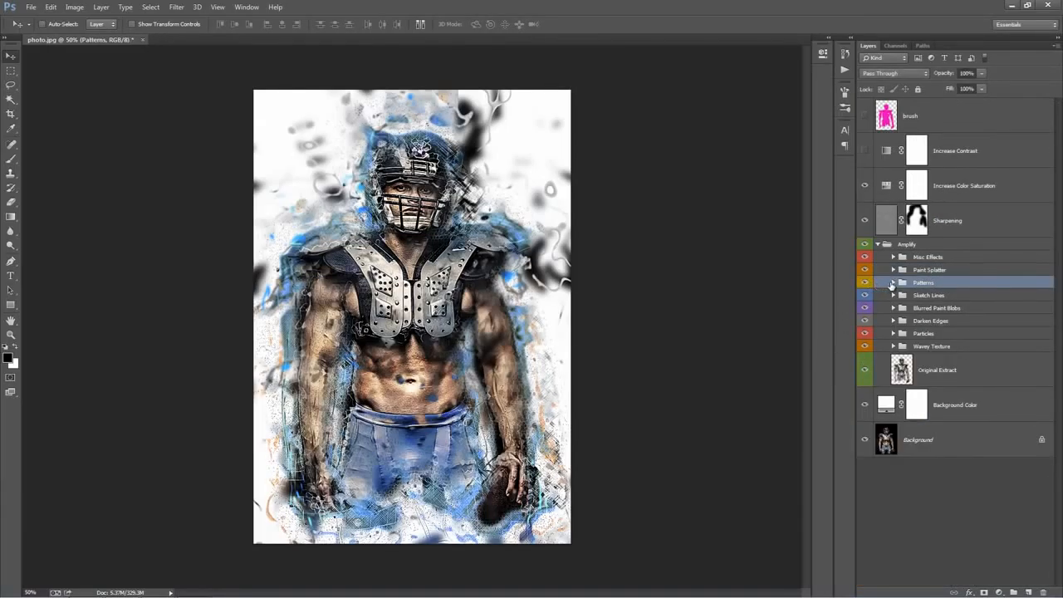
pyautogui.click(893, 284)
# Try different positions on the canvas for the contents of the Patterns group
pyautogui.hotkey('ctrl', '0')
pyautogui.click(979, 342)
pyautogui.click(934, 283)
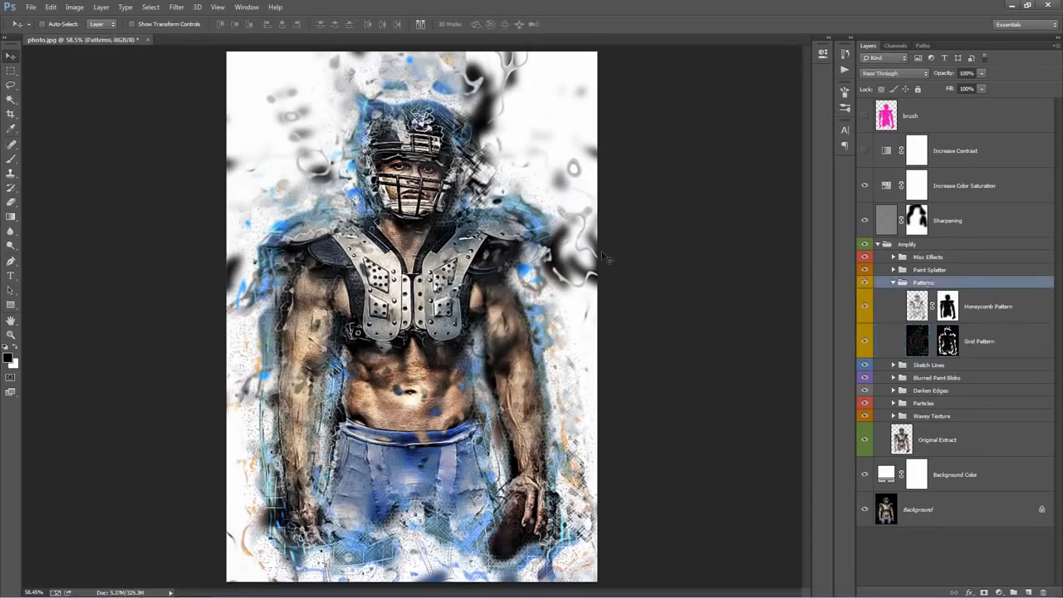
pyautogui.moveTo(487, 220)
pyautogui.mouseDown()
pyautogui.moveTo(548, 187)
pyautogui.moveTo(494, 175)
pyautogui.moveTo(480, 214)
pyautogui.moveTo(507, 215)
pyautogui.mouseUp()
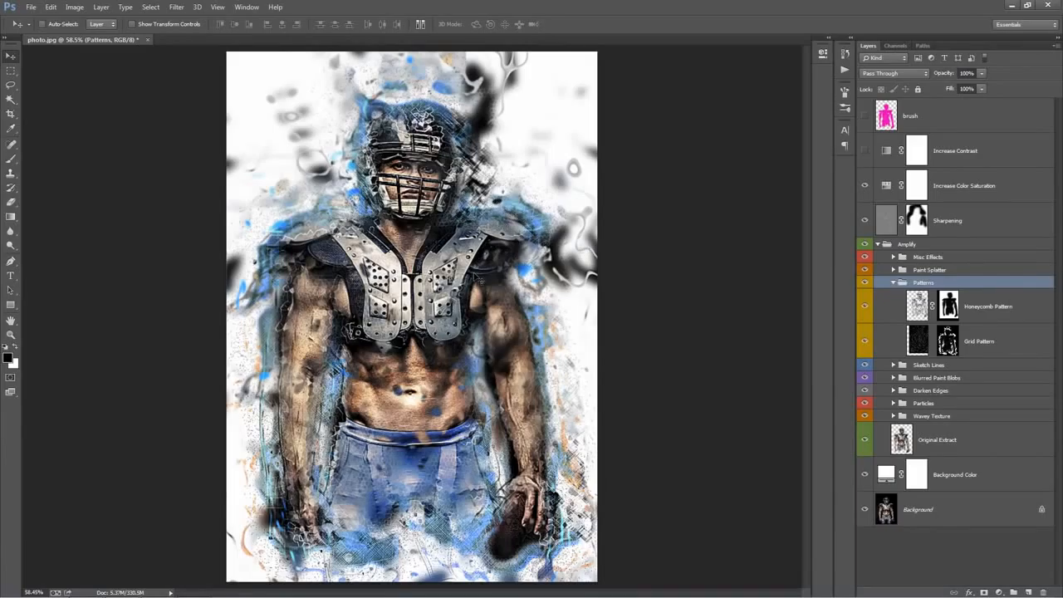
pyautogui.moveTo(474, 272); pyautogui.dragTo(454, 249)
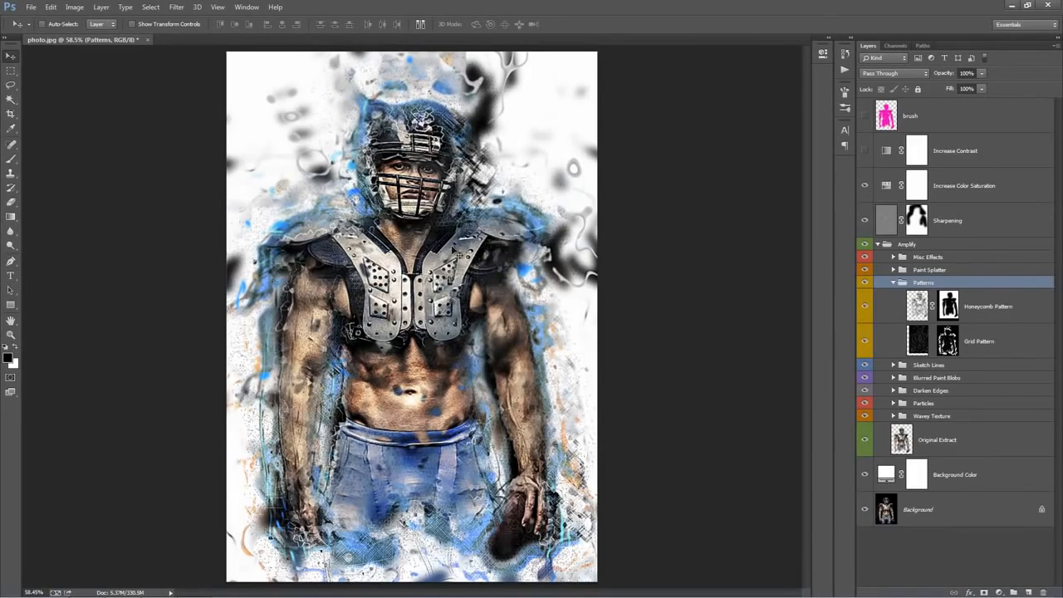
# Raise the Grid Pattern layer's opacity to 100%, duplicate the layer, and collapse the Patterns group
pyautogui.click(1014, 347)
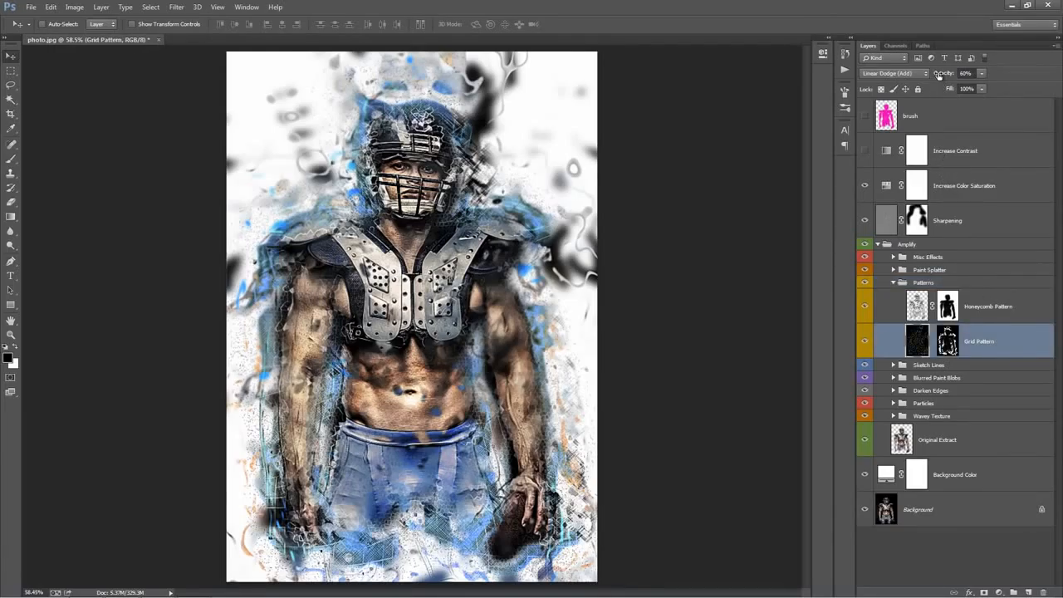
pyautogui.moveTo(939, 75); pyautogui.dragTo(973, 76)
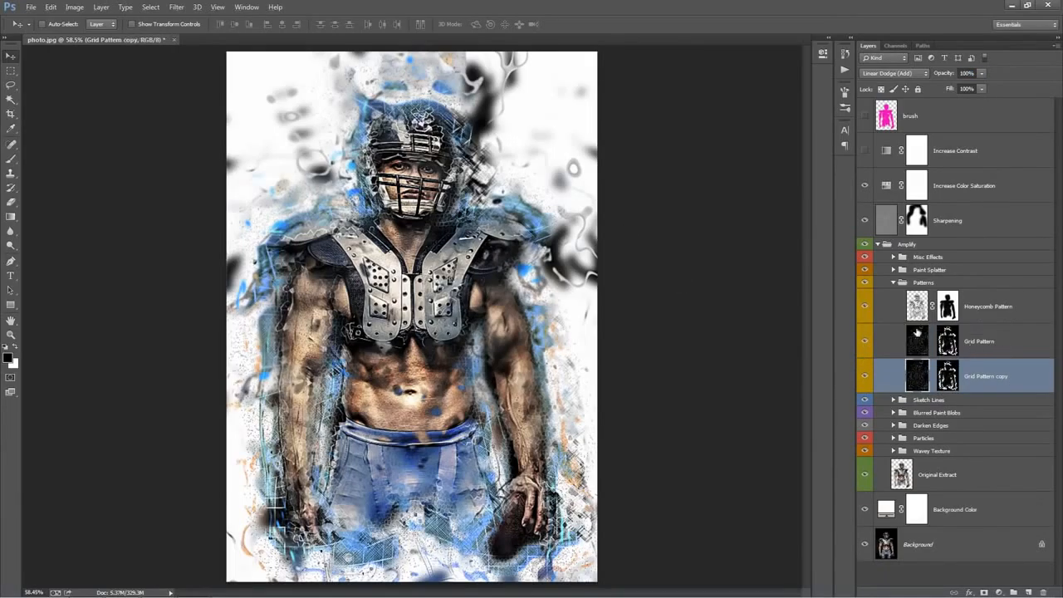
pyautogui.hotkey('ctrl', 'j')
pyautogui.click(894, 282)
# Compare the image with and without the Sketch Lines group and try shifting the group up and to the right on the canvas
pyautogui.click(928, 296)
pyautogui.click(866, 296)
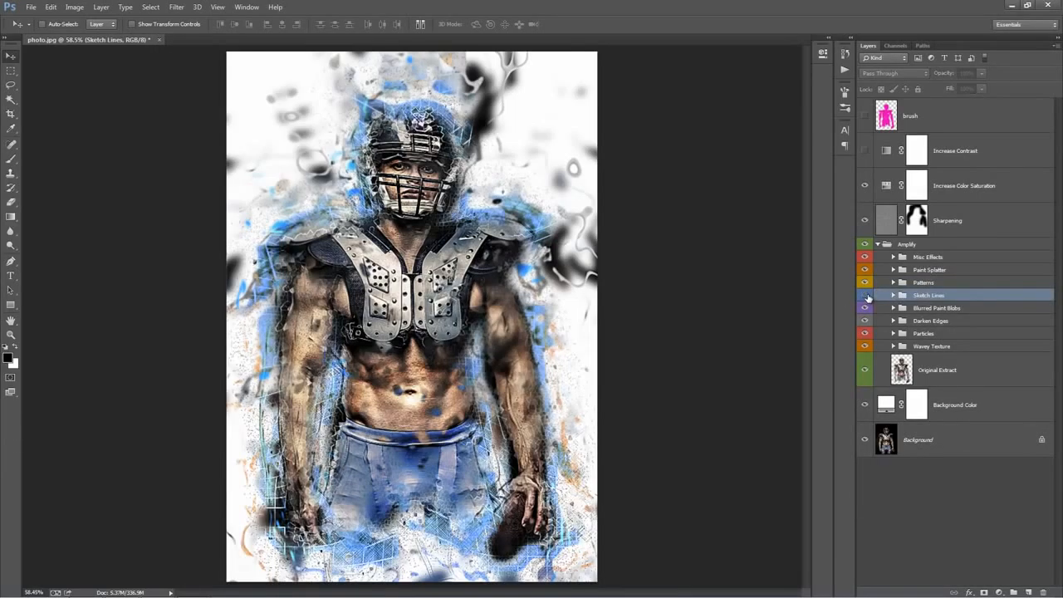
pyautogui.click(865, 296)
pyautogui.click(865, 296)
pyautogui.click(867, 297)
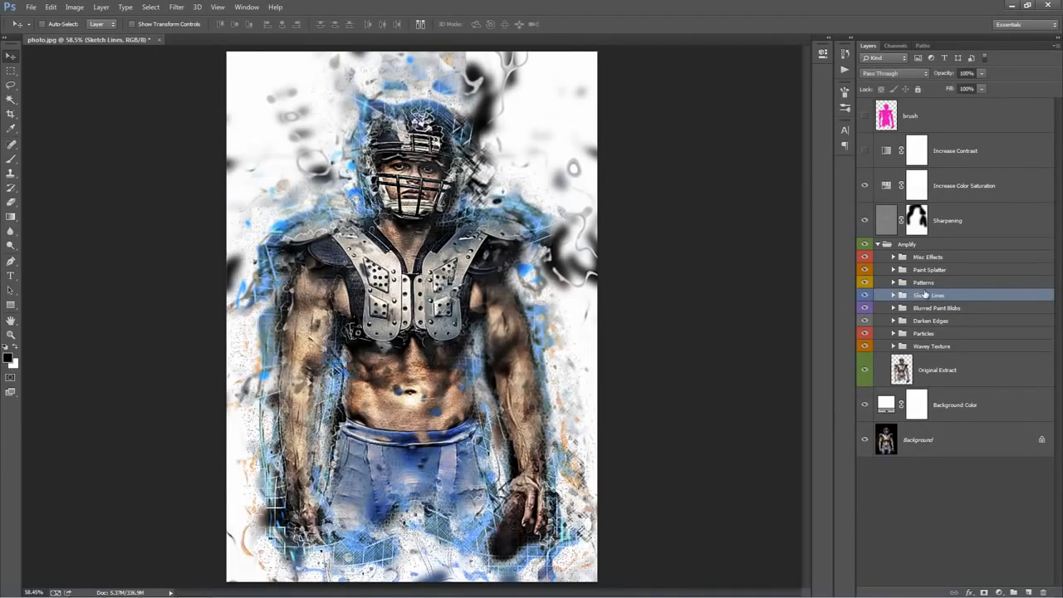
pyautogui.moveTo(525, 228); pyautogui.dragTo(574, 176)
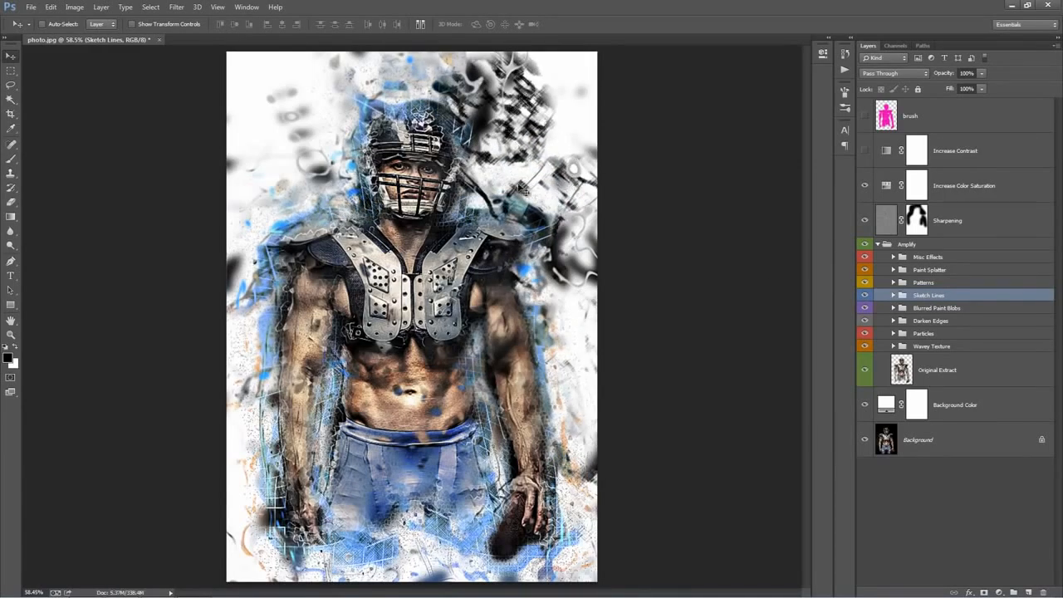
pyautogui.hotkey('ctrl', 'z')
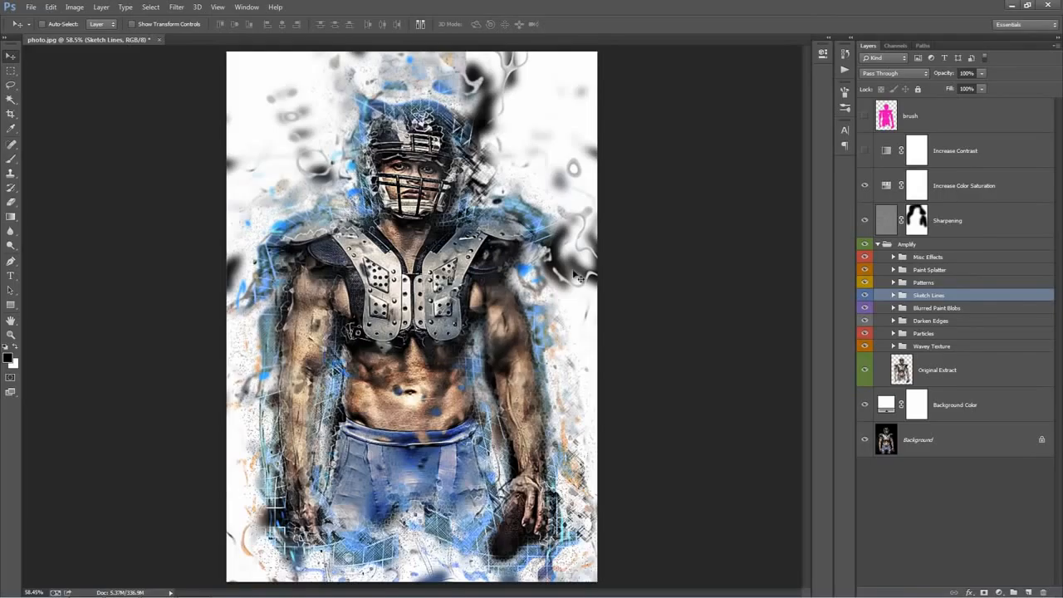
# Show the Scribble Lines Color fill in the Sketch Lines group and change it from turquoise to light blue
pyautogui.click(892, 296)
pyautogui.scroll(-1, 988, 343)
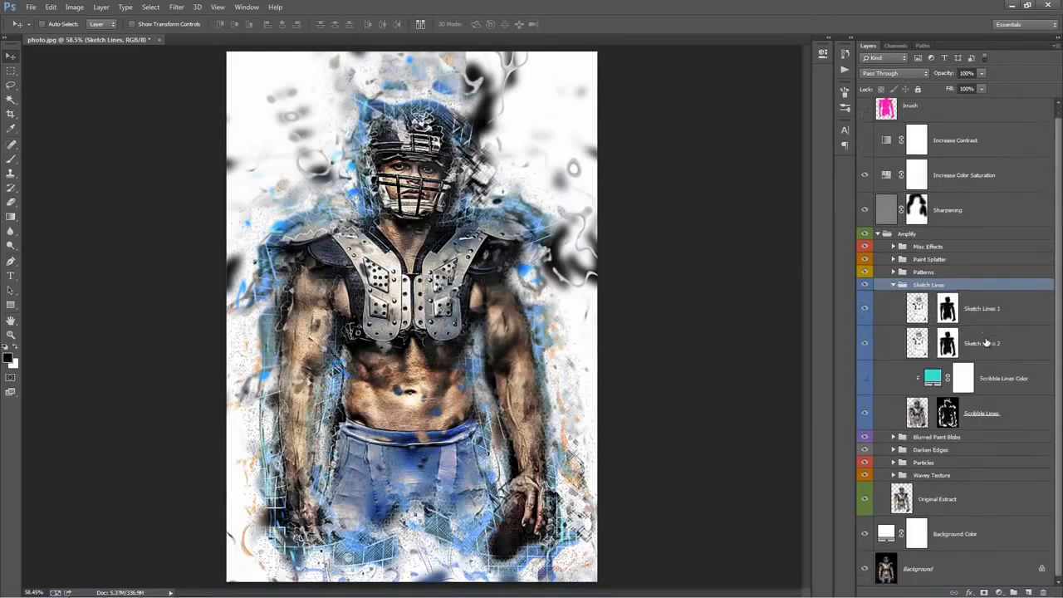
pyautogui.click(1007, 384)
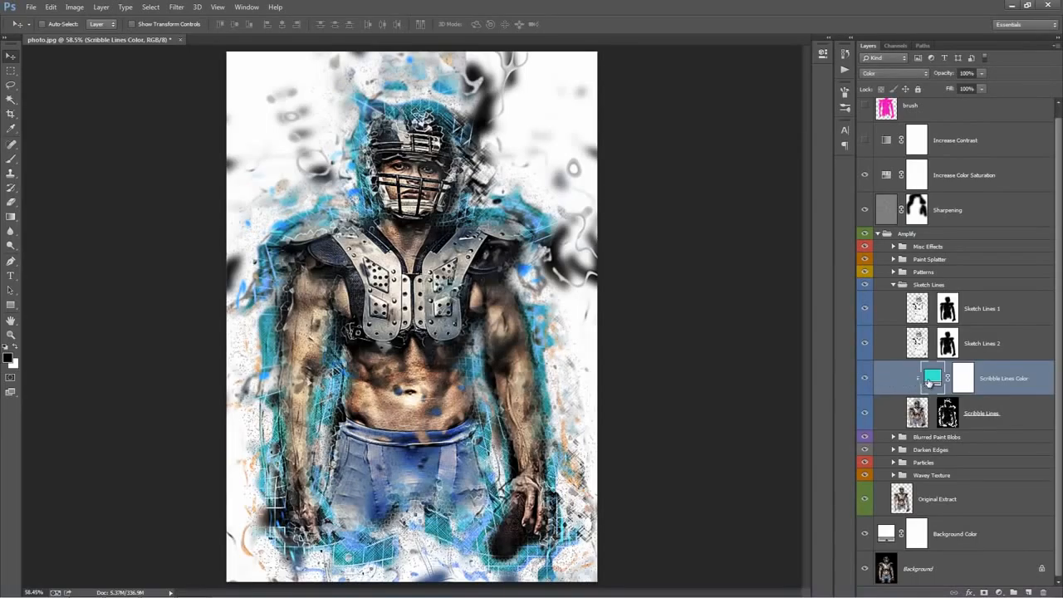
pyautogui.doubleClick(929, 380)
pyautogui.moveTo(927, 292); pyautogui.dragTo(928, 313)
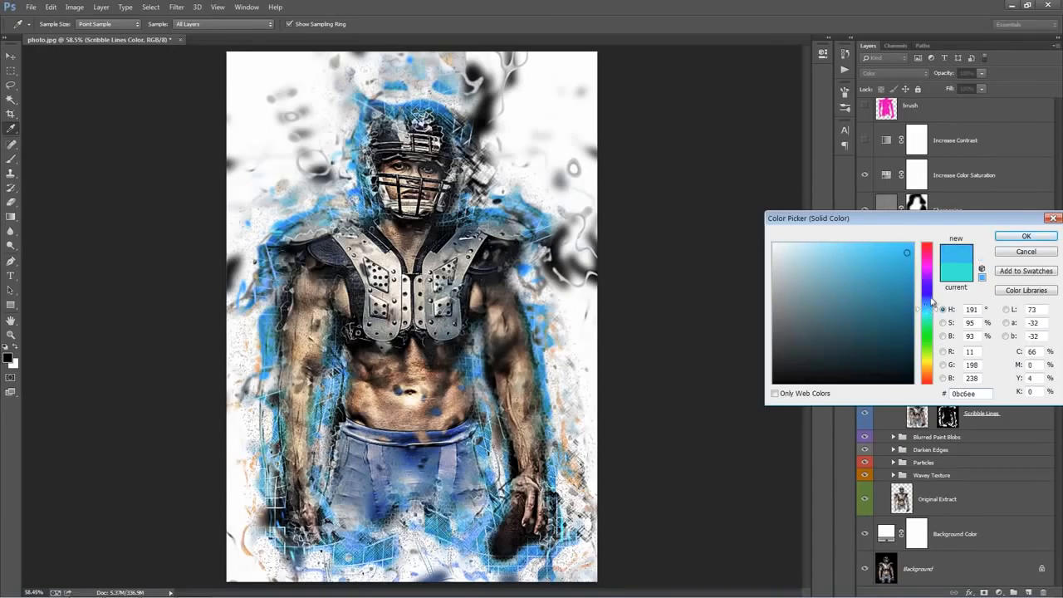
pyautogui.click(1023, 237)
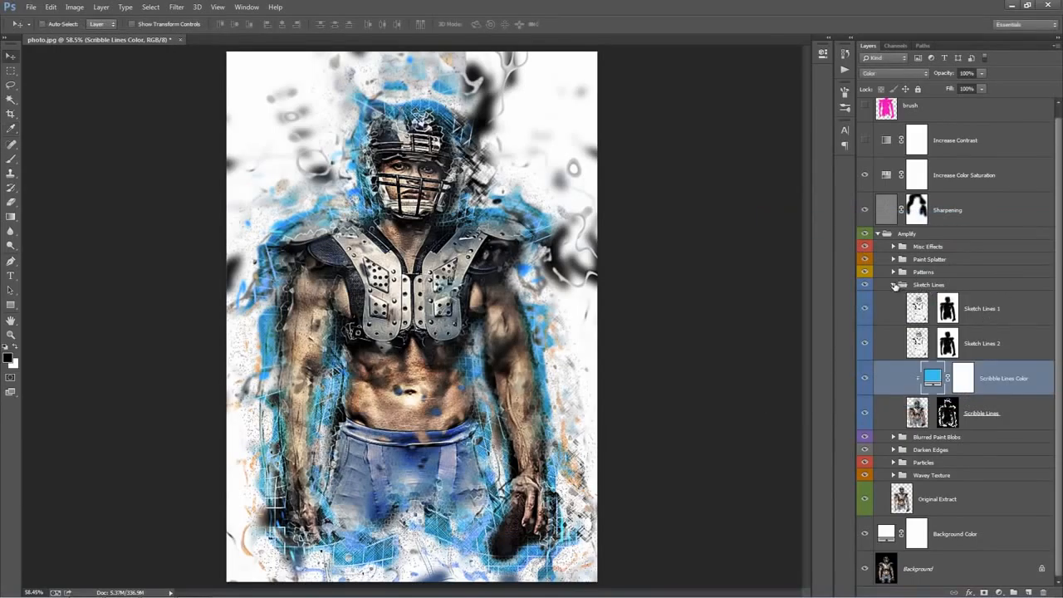
pyautogui.click(894, 285)
# Compare the image with and without the Blurred Paint Blobs group
pyautogui.click(934, 308)
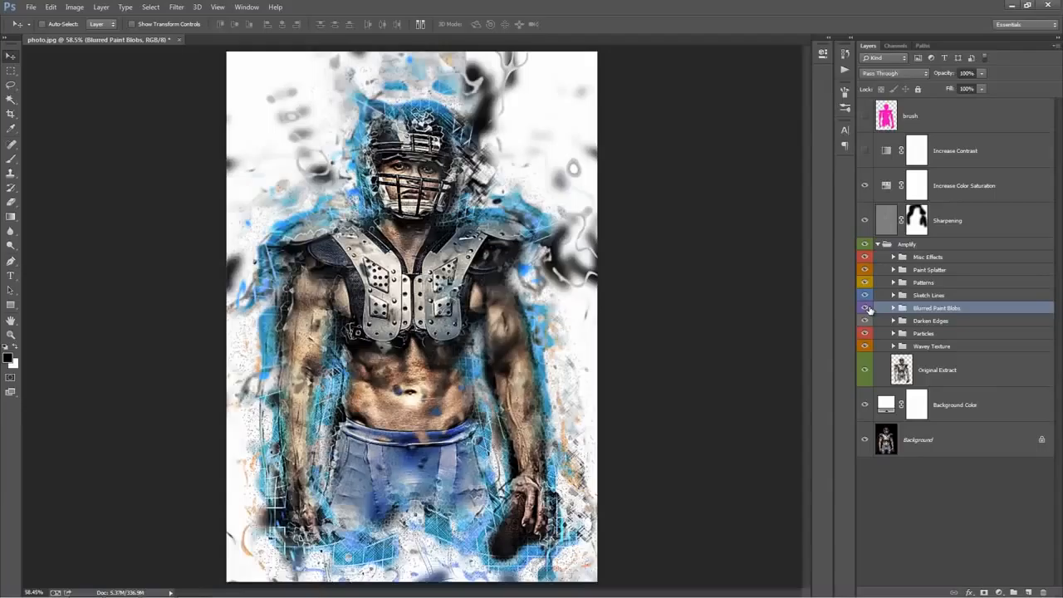
pyautogui.click(865, 308)
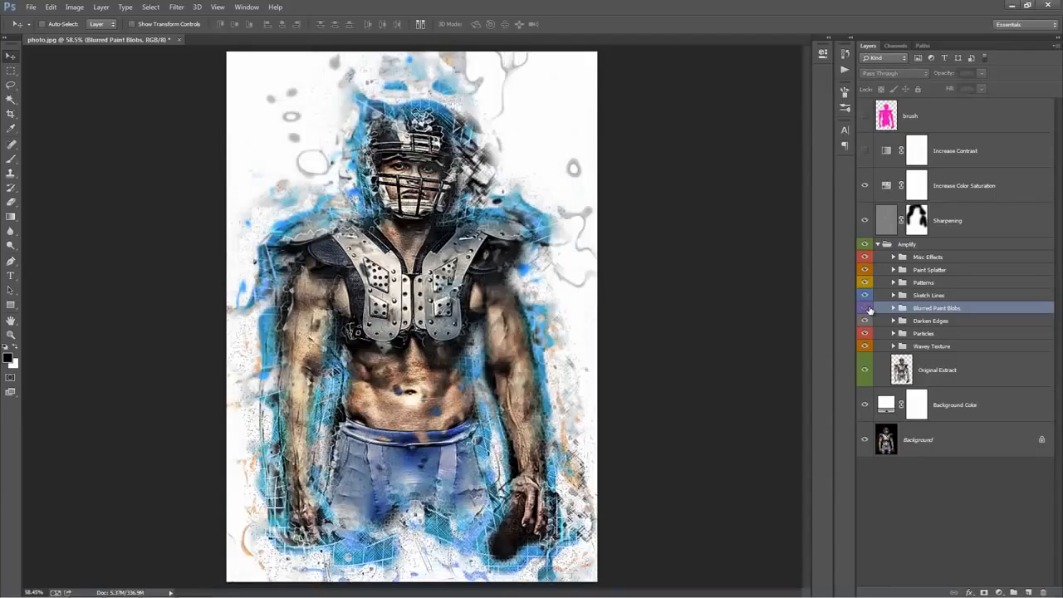
pyautogui.click(867, 309)
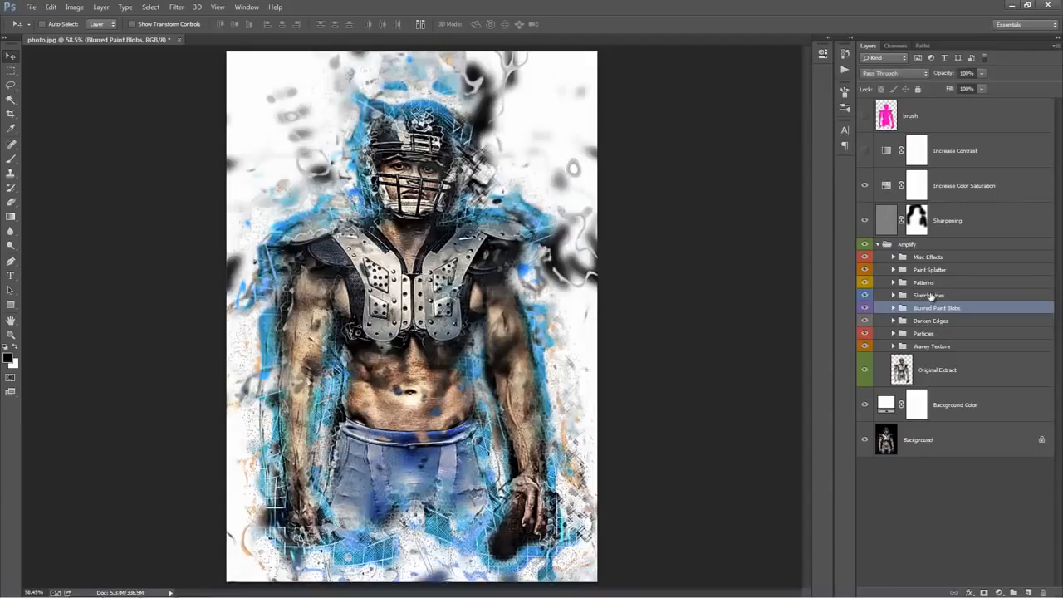
# Compare the image with and without the Darken Edges group and try shifting the group on the canvas
pyautogui.click(947, 320)
pyautogui.click(866, 320)
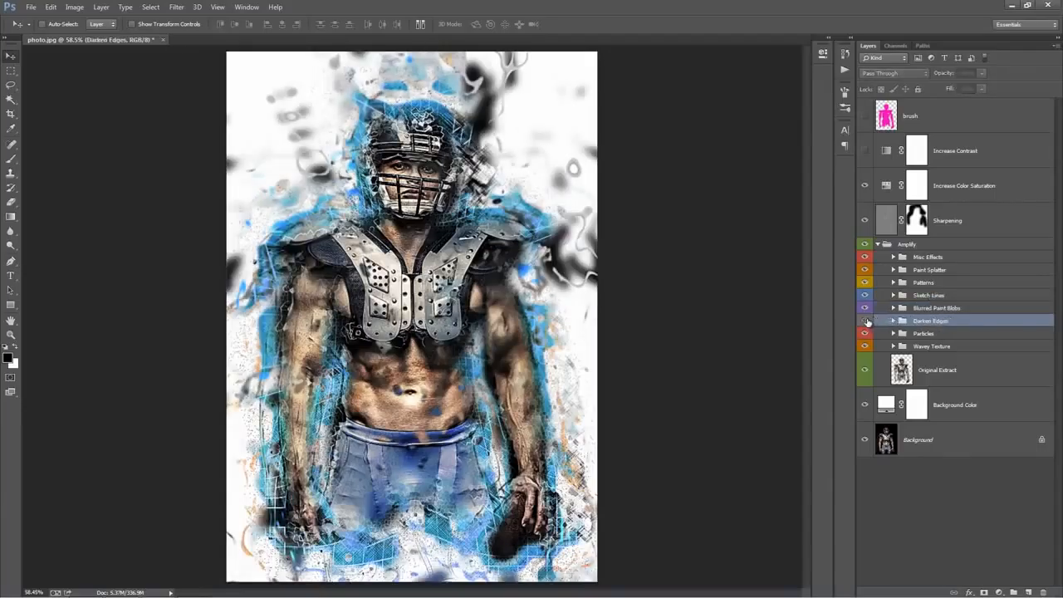
pyautogui.click(866, 321)
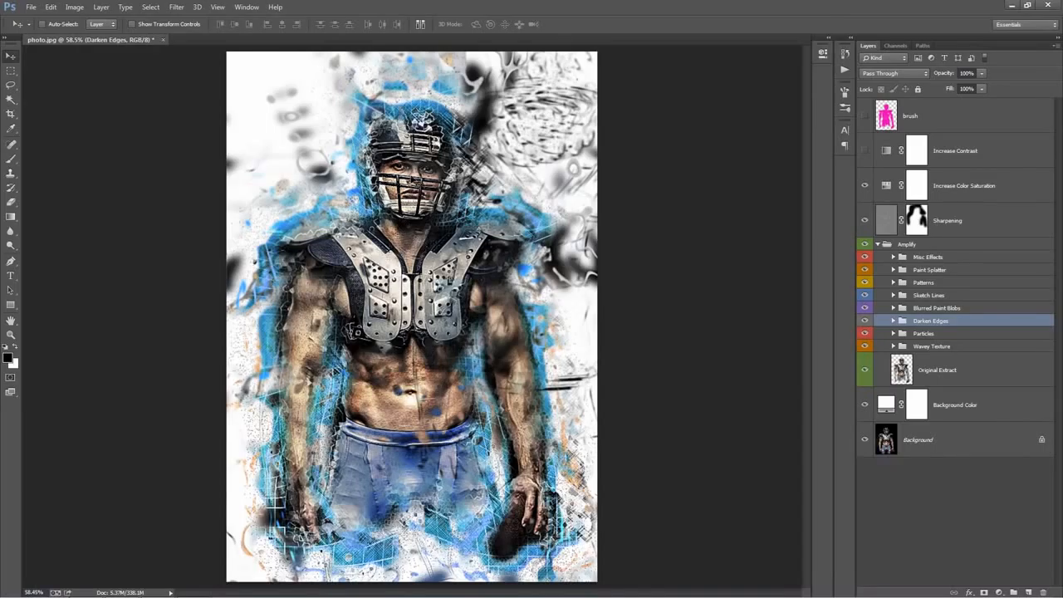
pyautogui.hotkey('ctrl', 'z')
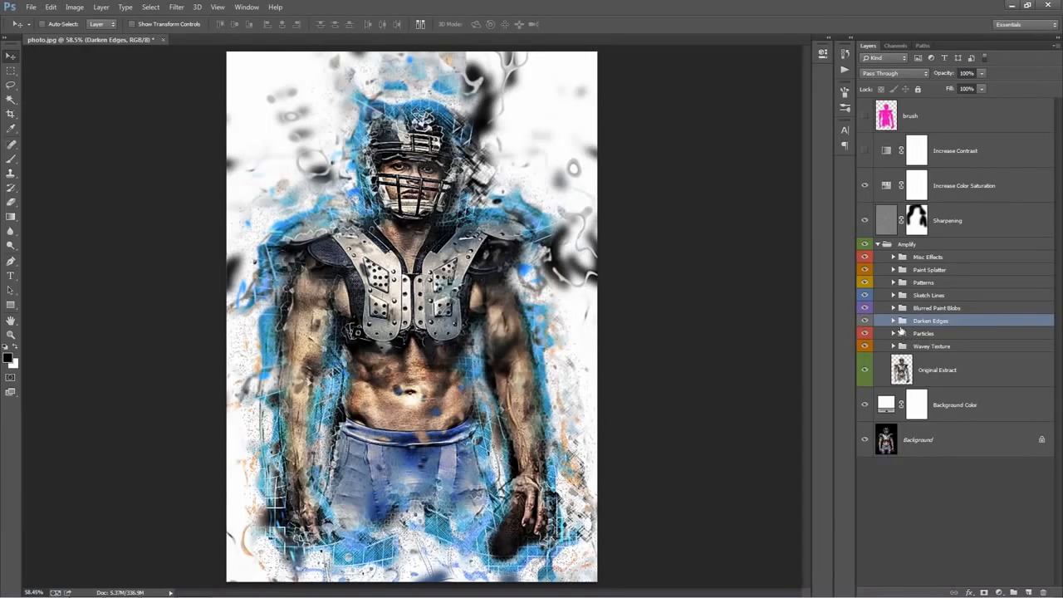
# Show the Edge Stroke 1 and Edge Stroke 2 color fills in the Darken Edges group and change Edge Stroke 1 Color to a darker blue
pyautogui.click(894, 321)
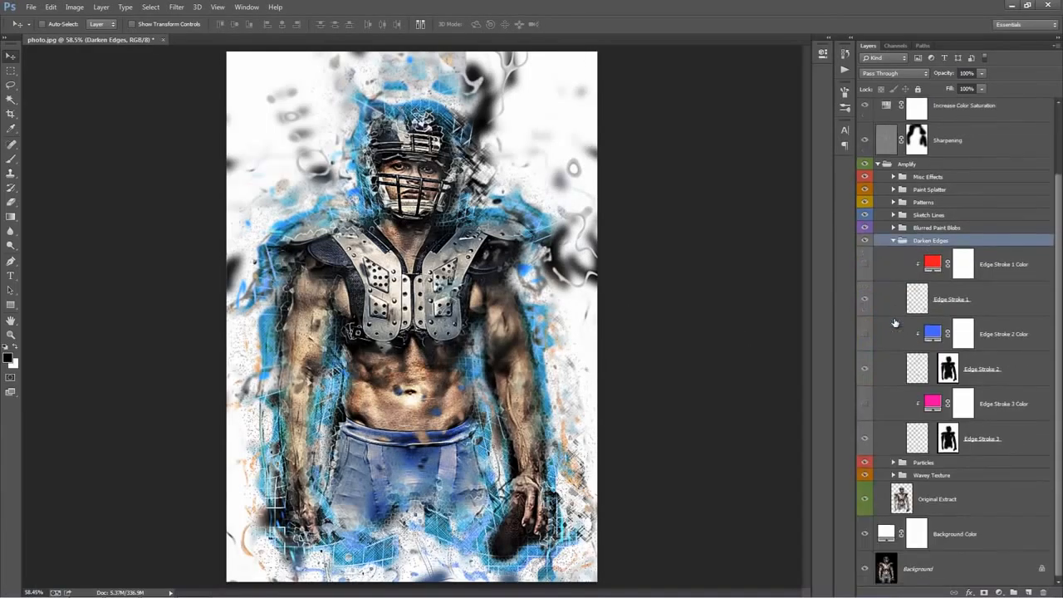
pyautogui.click(864, 264)
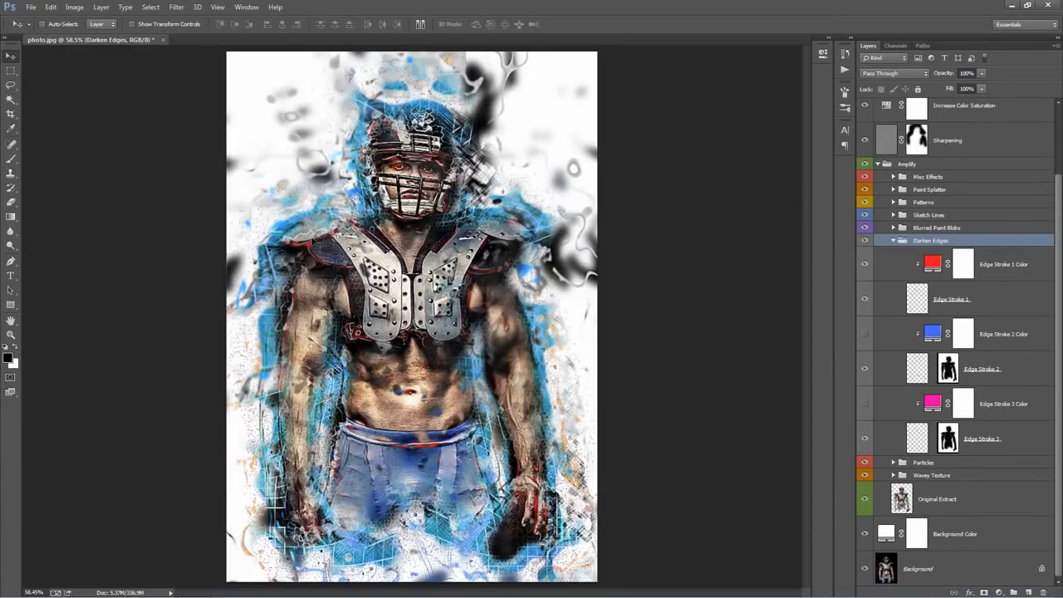
pyautogui.doubleClick(931, 266)
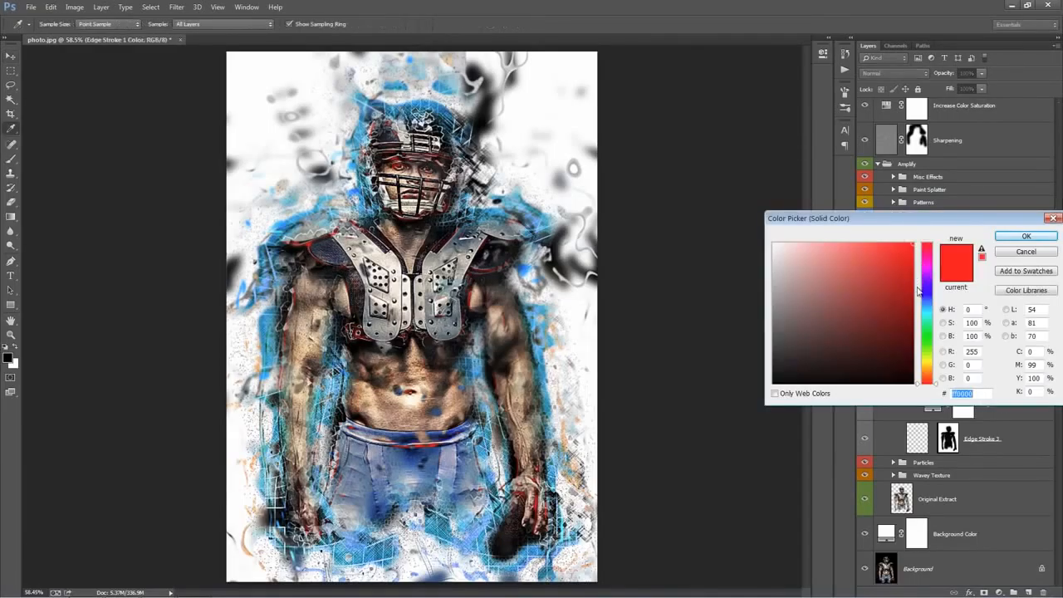
pyautogui.click(927, 309)
pyautogui.click(925, 303)
pyautogui.click(890, 275)
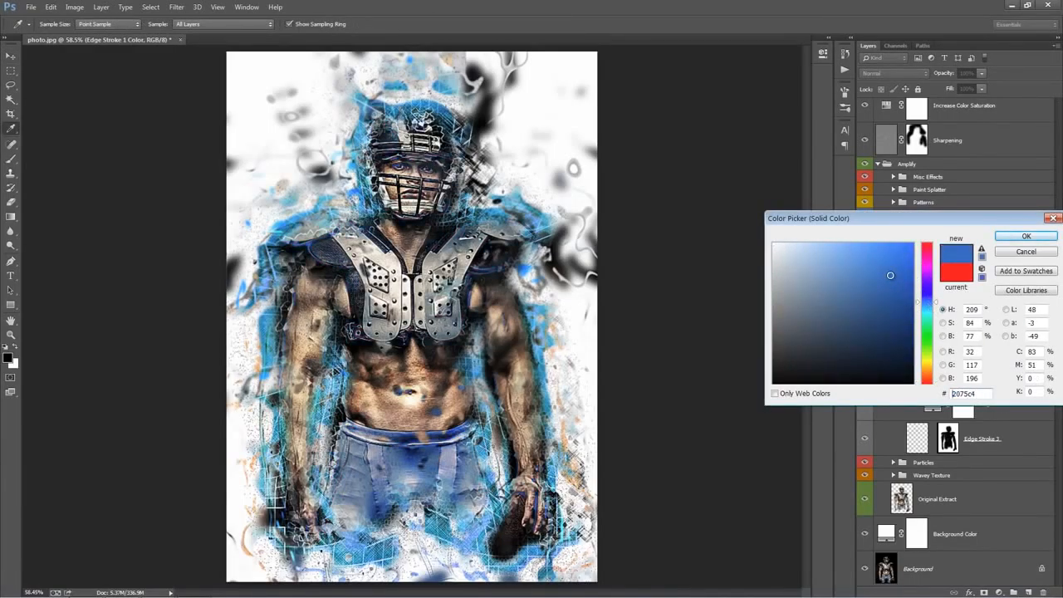
pyautogui.click(926, 307)
pyautogui.moveTo(889, 287); pyautogui.dragTo(891, 291)
pyautogui.click(1038, 238)
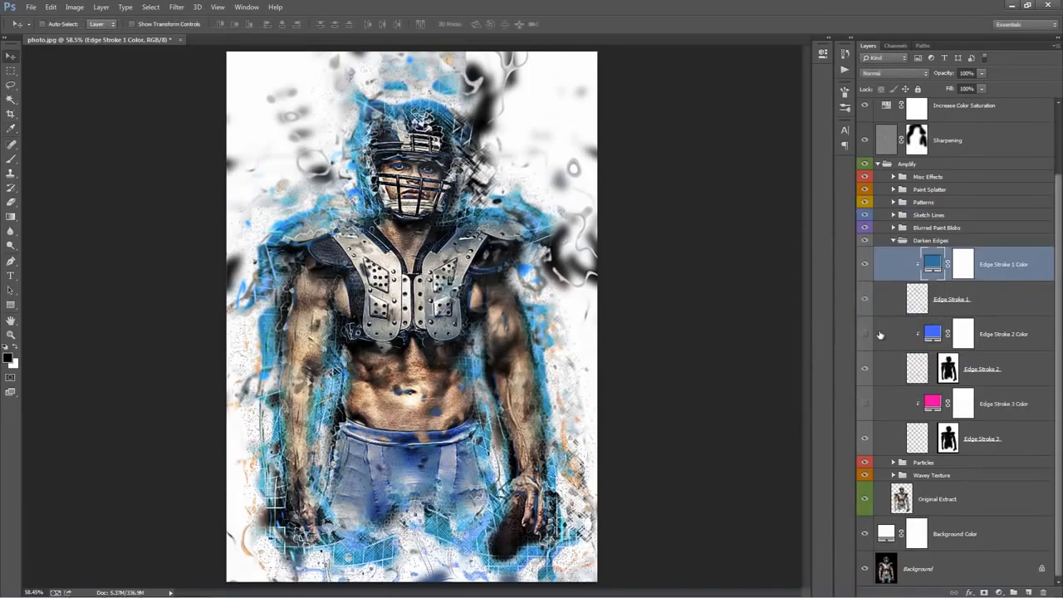
pyautogui.click(865, 403)
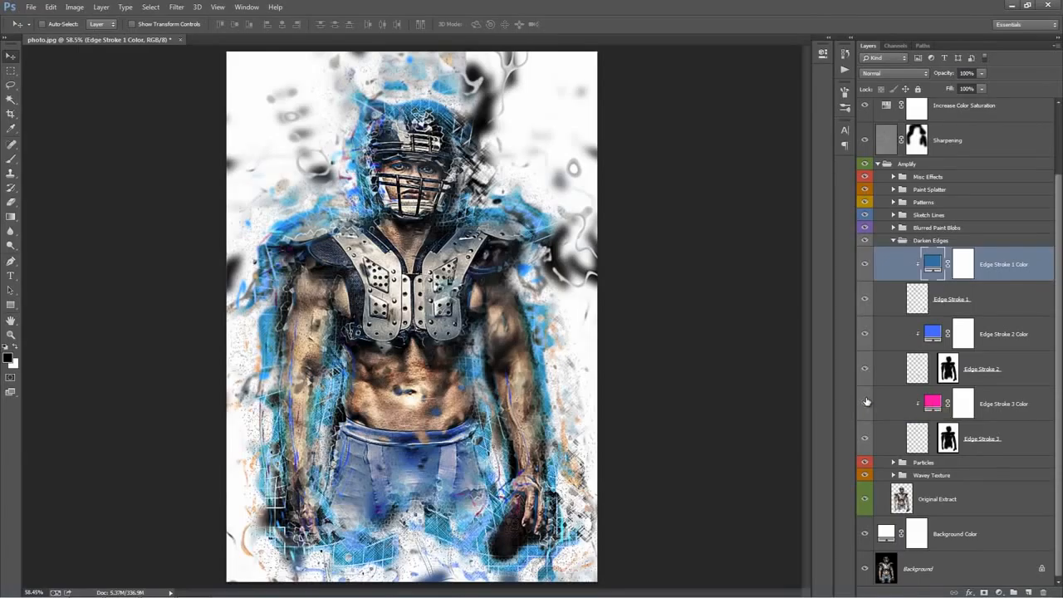
pyautogui.click(894, 240)
# Try shifting the Particles group to the right across the canvas
pyautogui.click(901, 334)
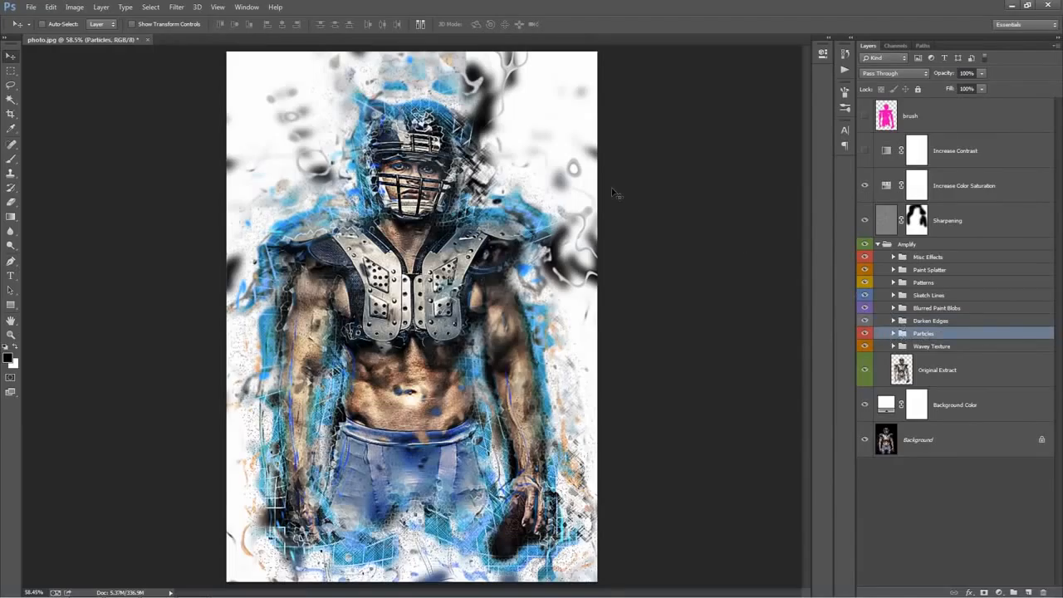
pyautogui.moveTo(403, 260); pyautogui.dragTo(573, 261)
# Compare the image with and without the Wavey Texture group by repeatedly hiding and showing it
pyautogui.click(933, 348)
pyautogui.click(866, 346)
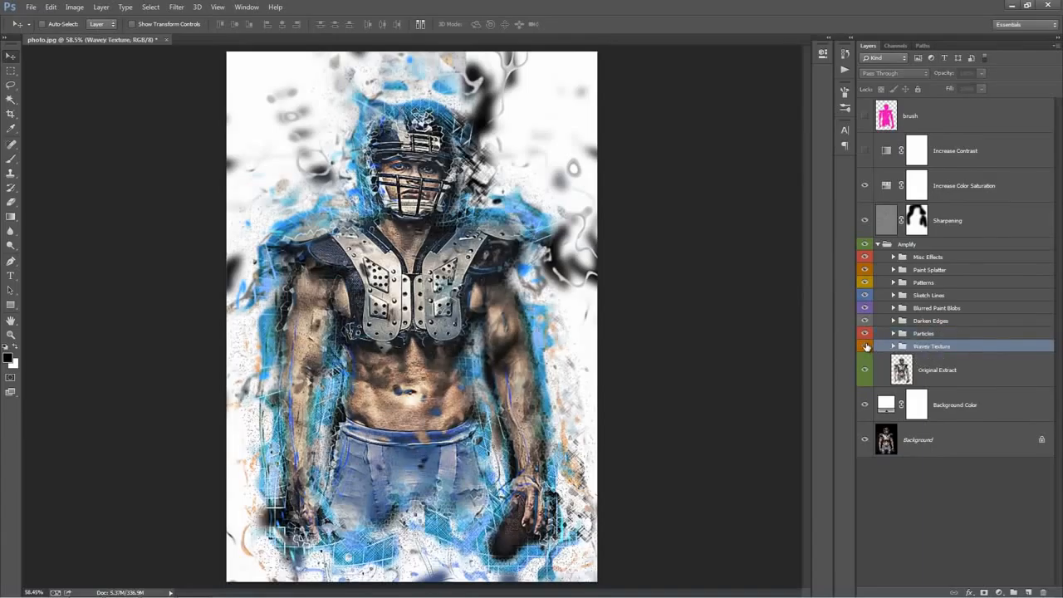
pyautogui.click(866, 346)
pyautogui.click(866, 346)
pyautogui.click(866, 346)
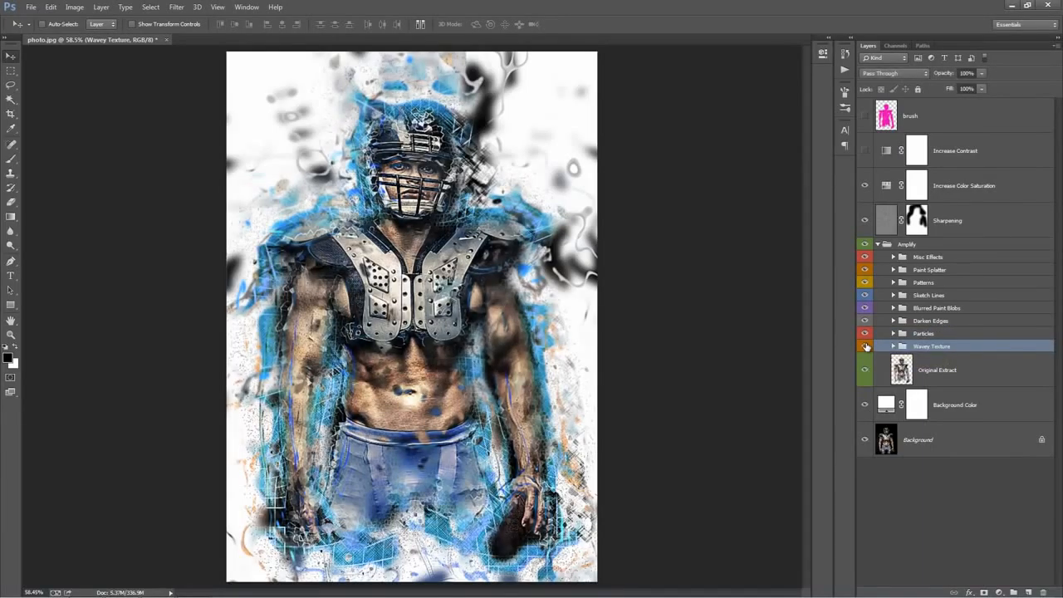
pyautogui.click(866, 346)
pyautogui.click(866, 346)
# Try placing the Original Extract layer above the Increase Contrast adjustment layer
pyautogui.click(957, 373)
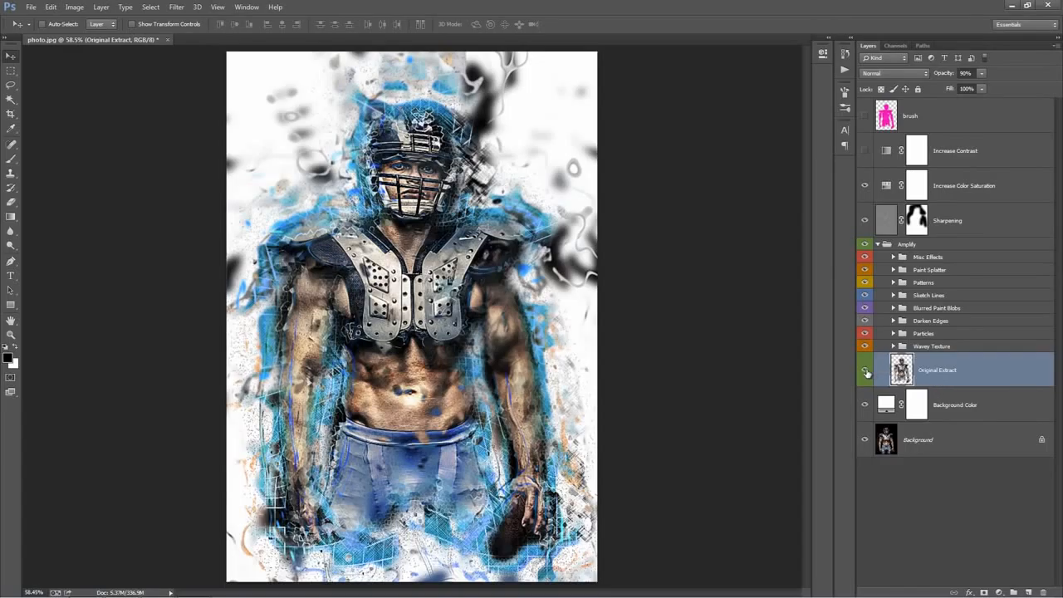
pyautogui.click(864, 371)
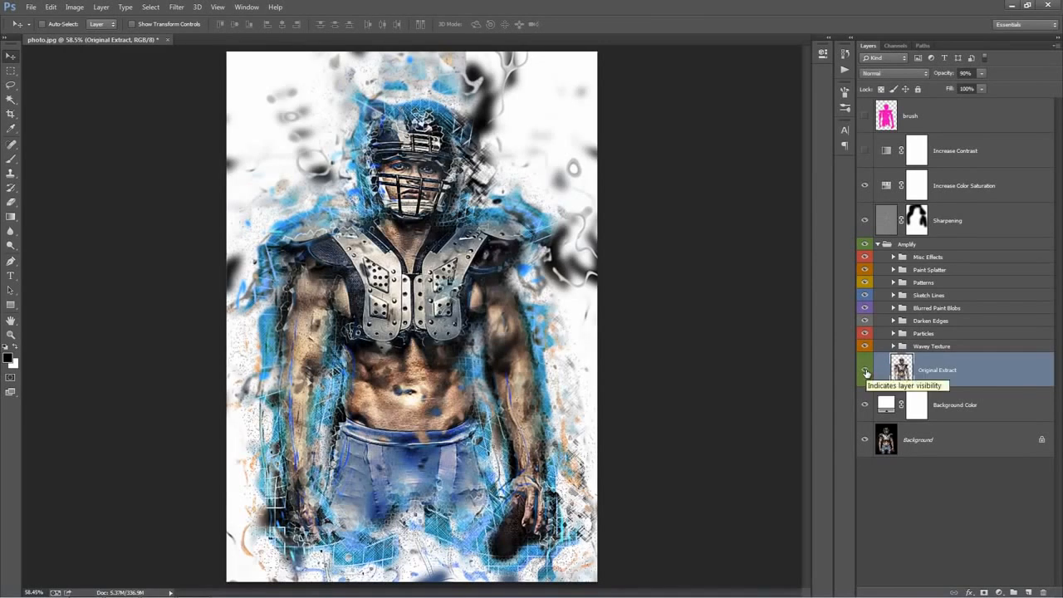
pyautogui.moveTo(929, 371)
pyautogui.mouseDown()
pyautogui.moveTo(942, 143)
pyautogui.moveTo(957, 143)
pyautogui.mouseUp()
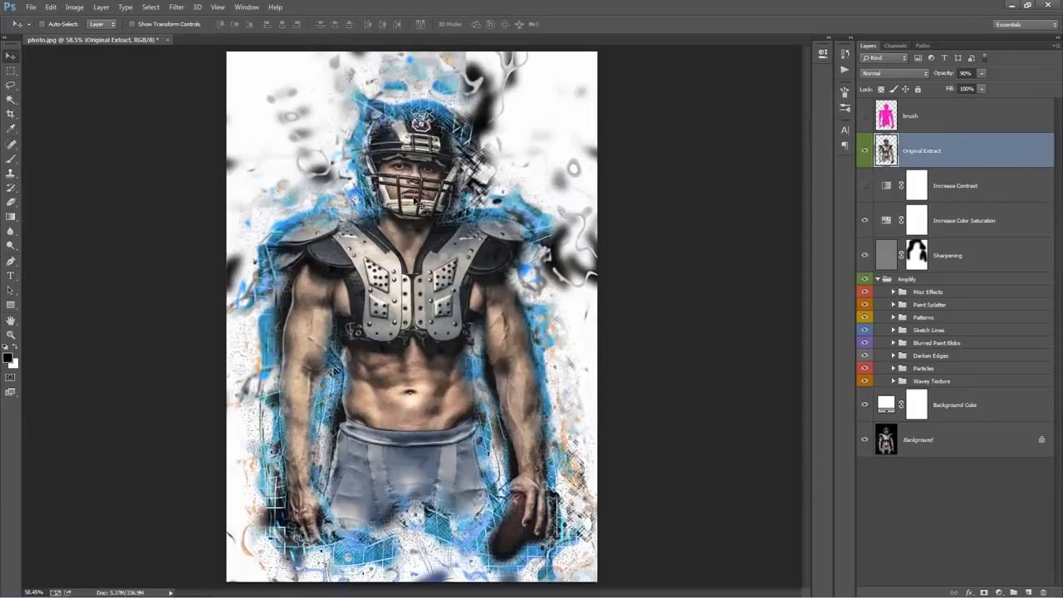
pyautogui.hotkey('ctrl', 'z')
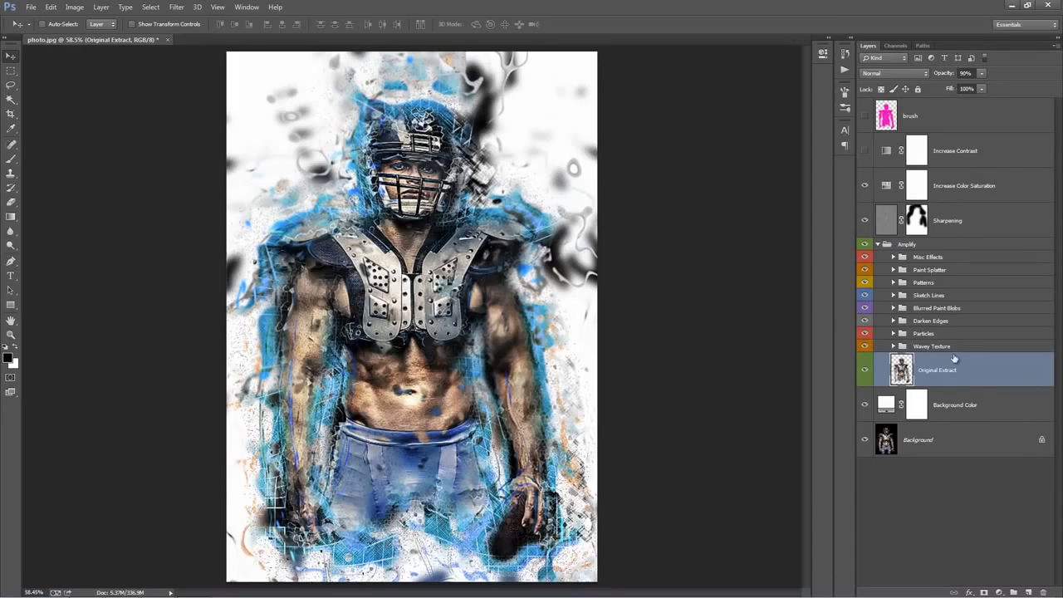
# Change the Background Color fill layer to the medium blue #237eb8
pyautogui.click(880, 405)
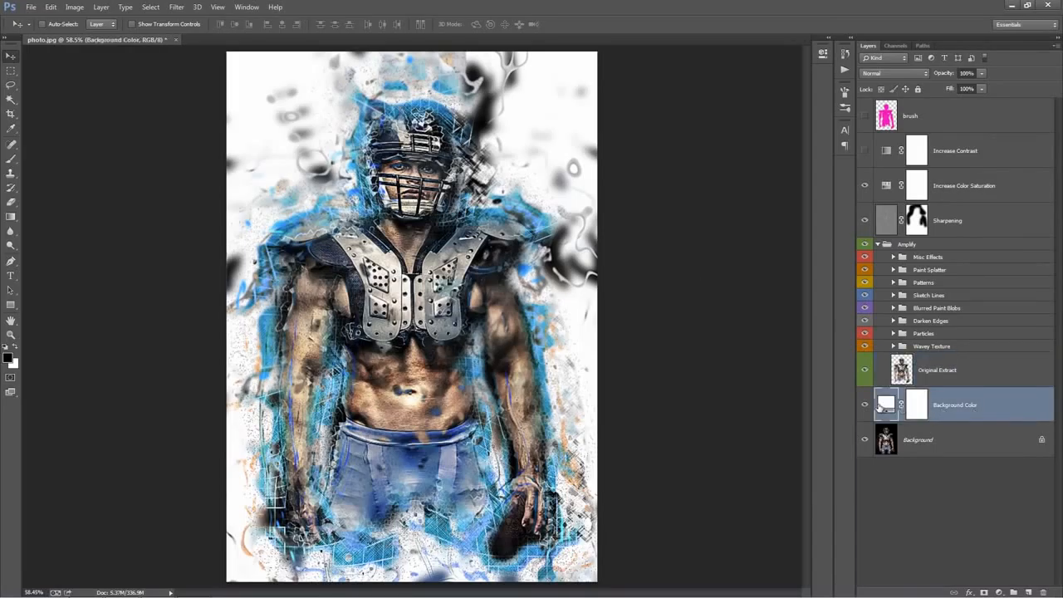
pyautogui.doubleClick(885, 406)
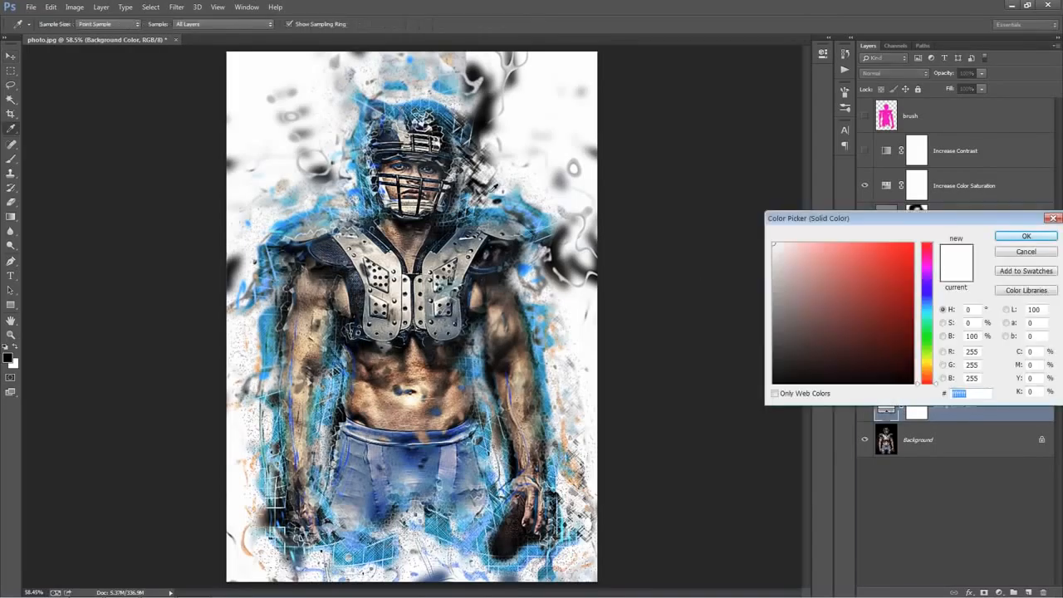
pyautogui.click(758, 350)
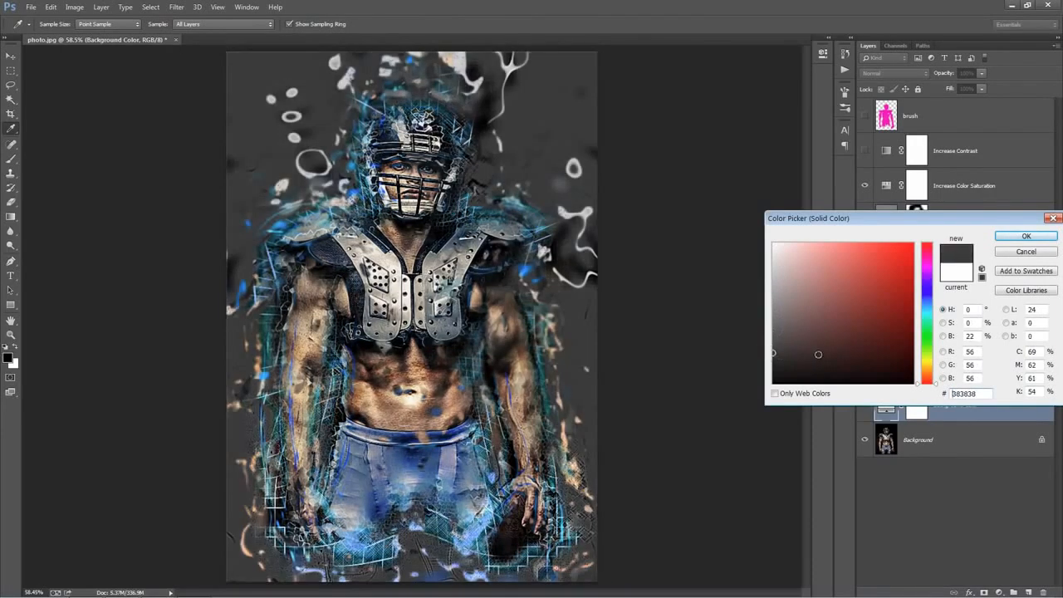
pyautogui.click(528, 272)
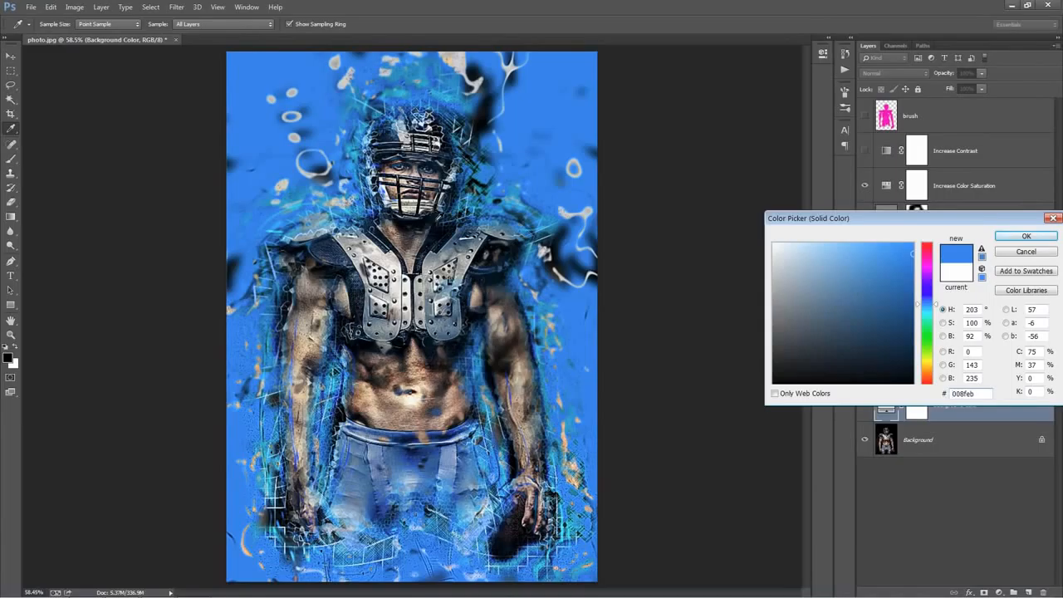
pyautogui.moveTo(874, 274)
pyautogui.mouseDown()
pyautogui.moveTo(887, 301)
pyautogui.moveTo(885, 281)
pyautogui.mouseUp()
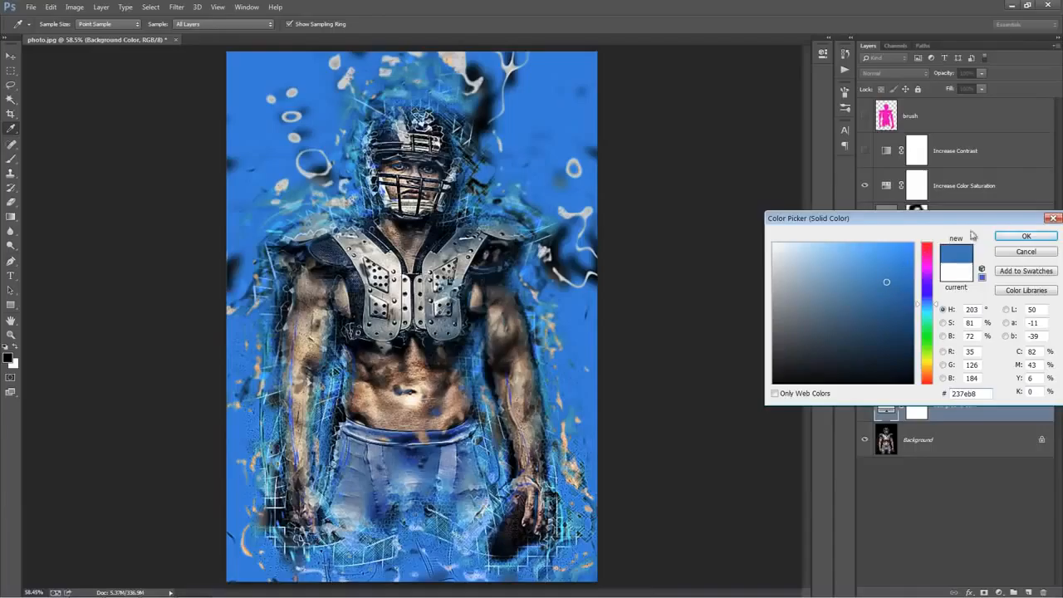
pyautogui.click(1015, 236)
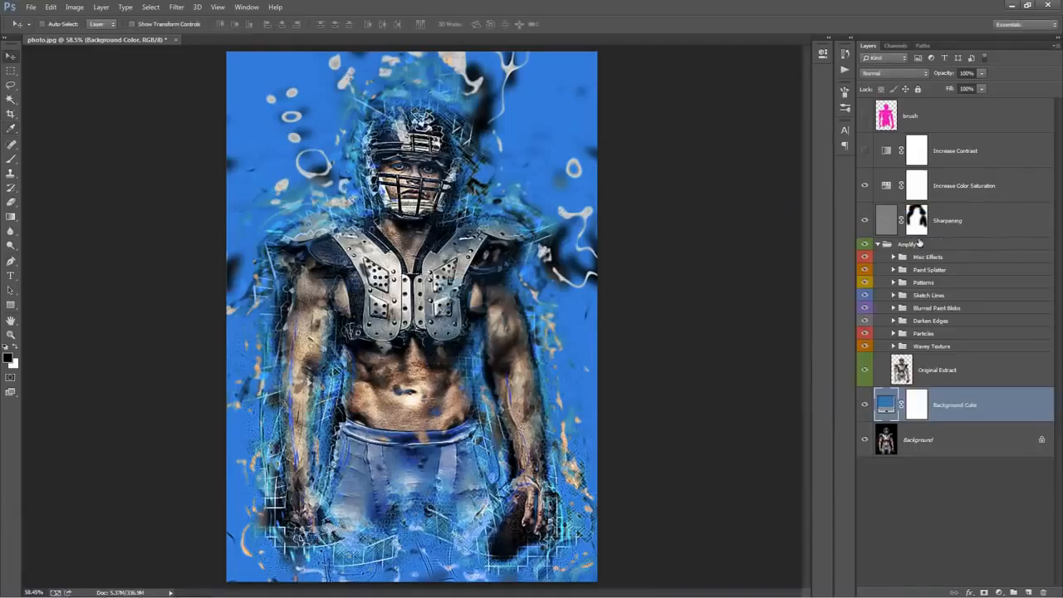
# Review the whole image at 50% zoom and list the subgroups inside the Amplify group
pyautogui.click(877, 244)
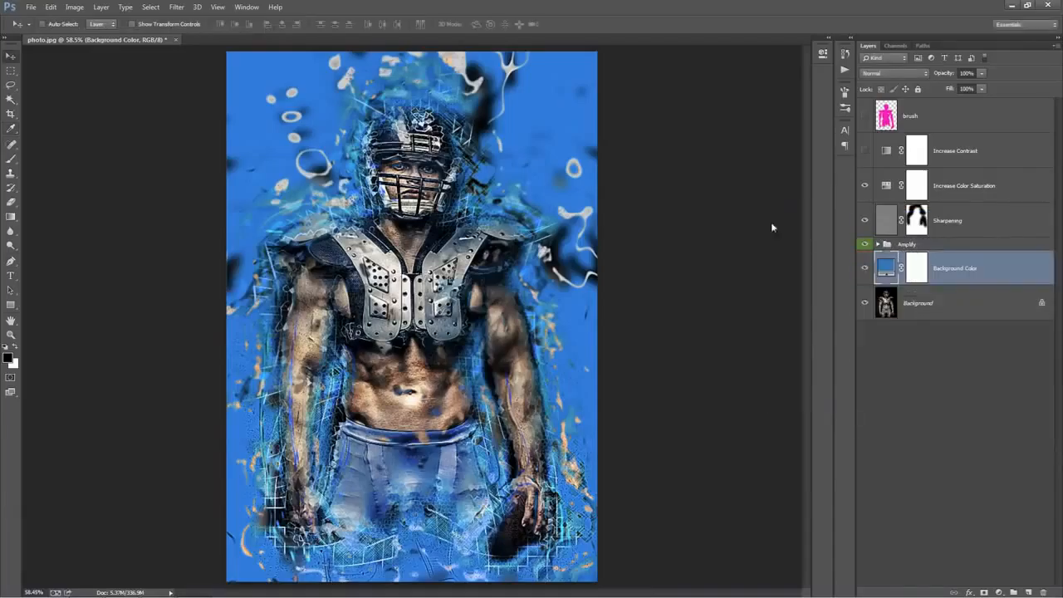
pyautogui.hotkey('ctrl', '-')
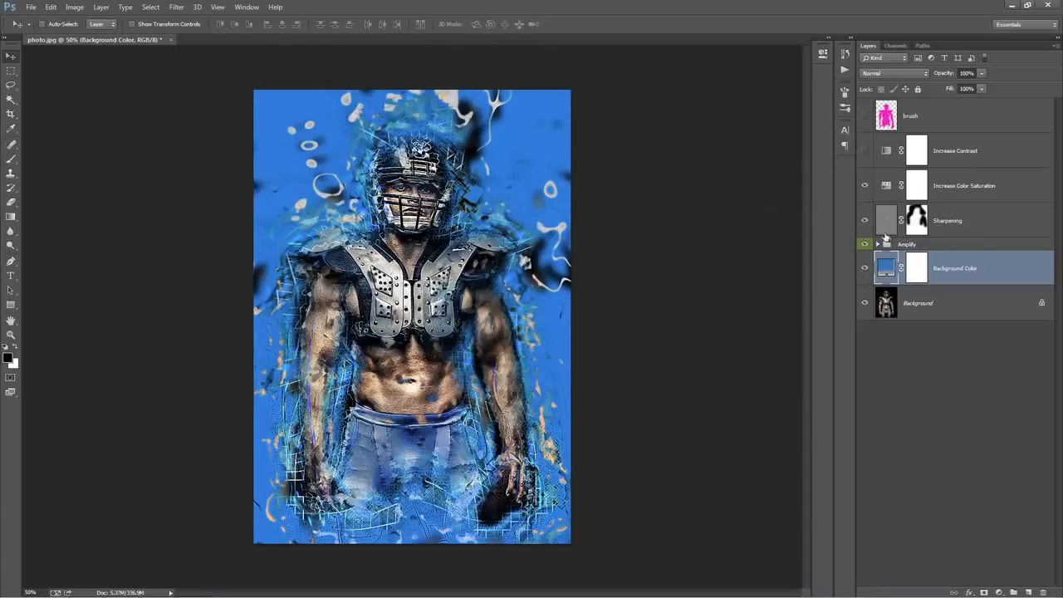
pyautogui.click(910, 246)
pyautogui.click(878, 244)
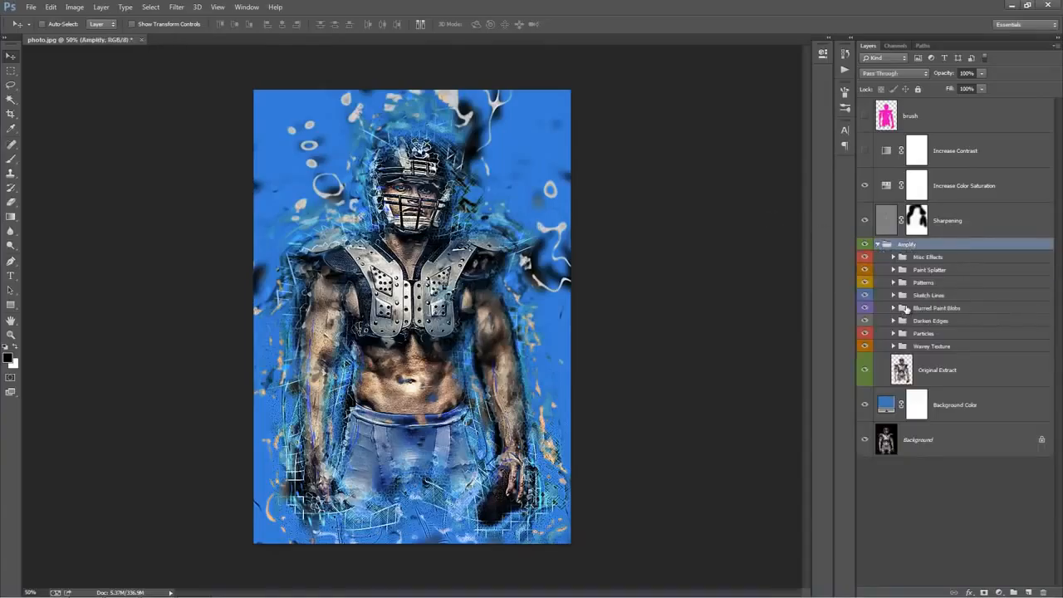